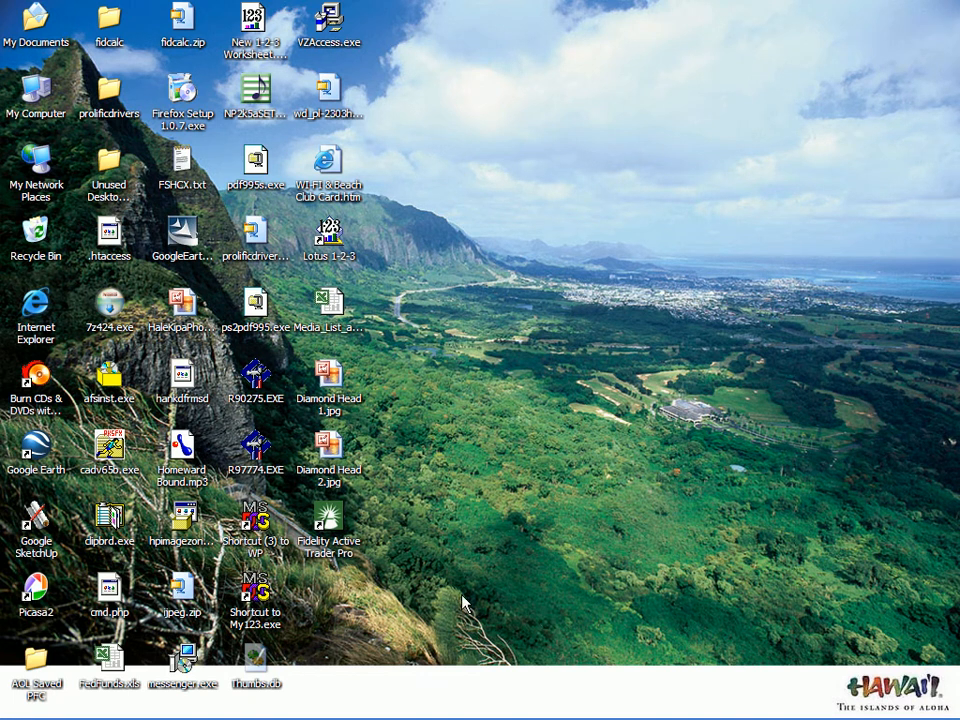
- Bring up the Demo Excel Checkbook.xls workbook and open a separate blank Excel workbook without the Getting Started pane
{"action": "mouse_move", "coordinate": [490, 715]}
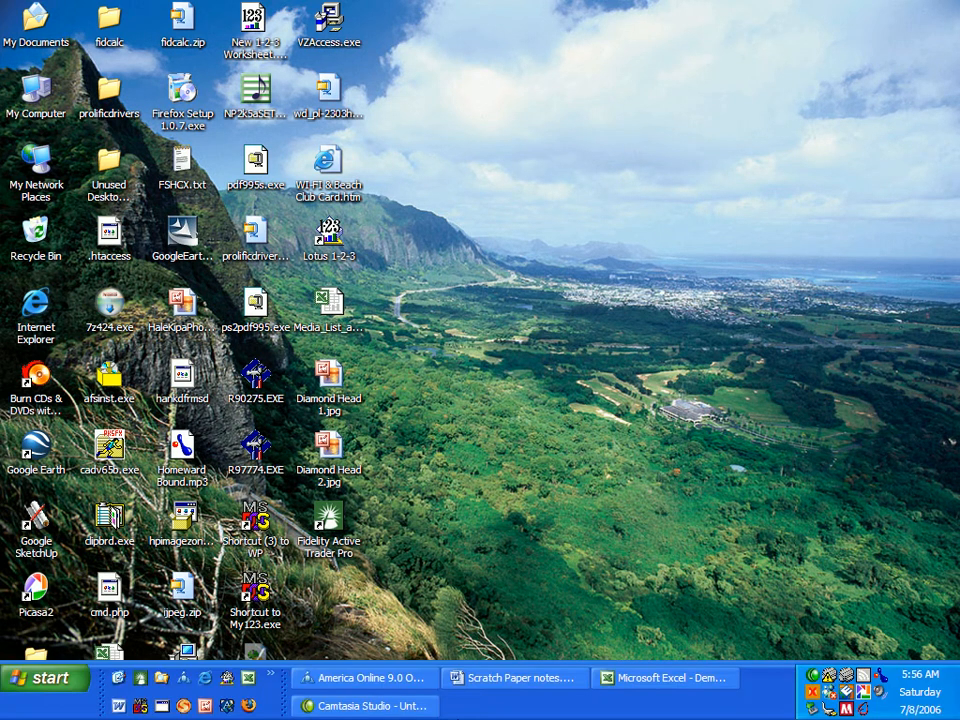
{"action": "left_click", "coordinate": [662, 680]}
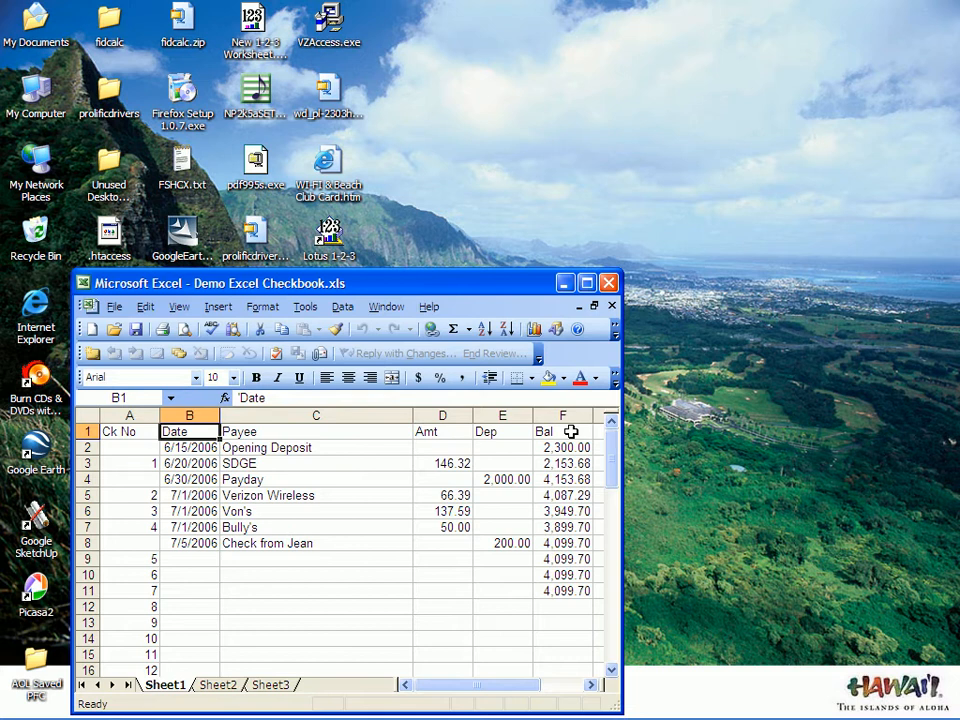
{"action": "mouse_move", "coordinate": [243, 712]}
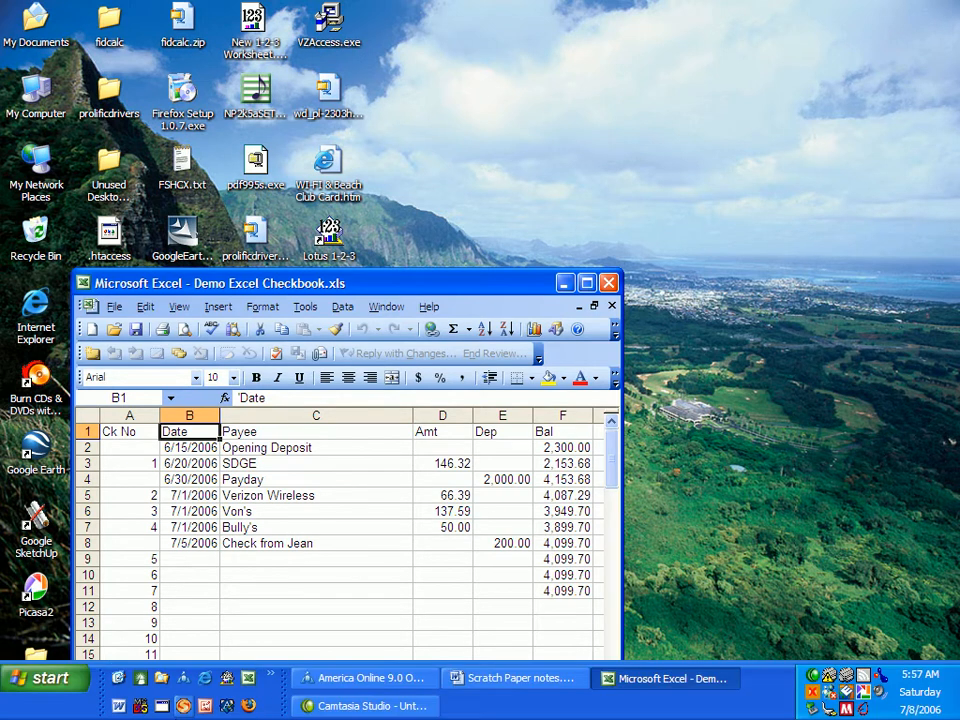
{"action": "left_click", "coordinate": [248, 680]}
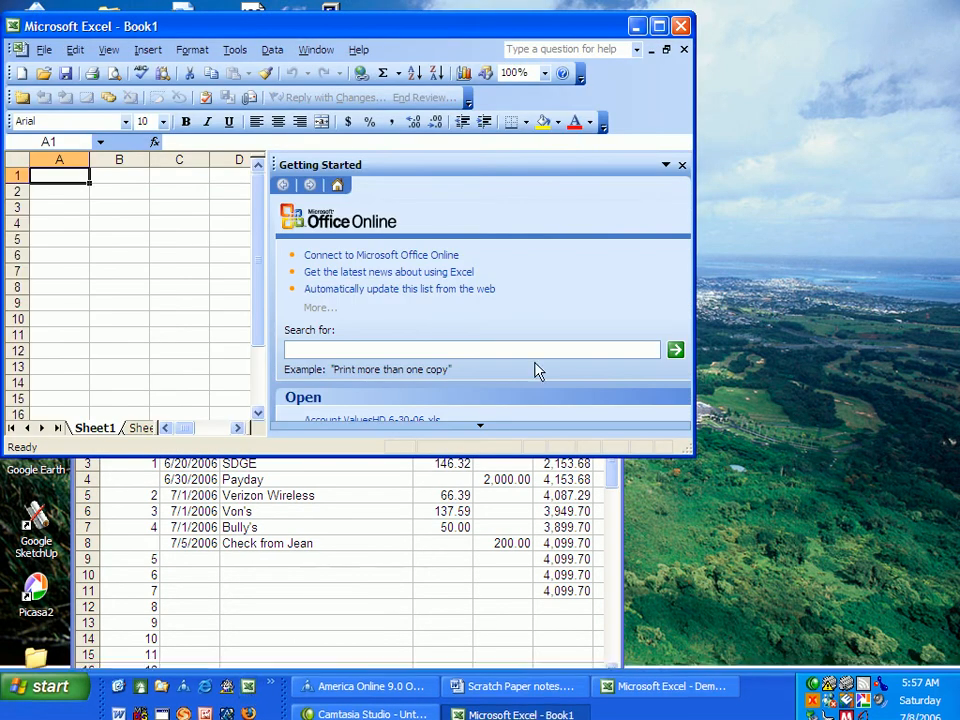
{"action": "left_click", "coordinate": [682, 165]}
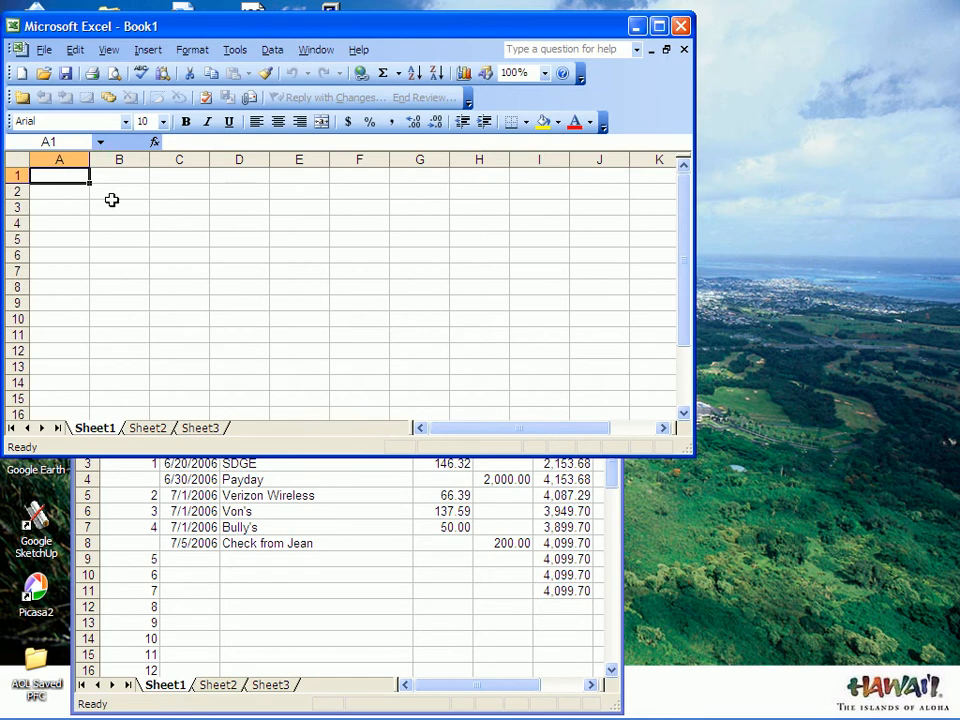
- Enter the headers Ck No, Date and Payee in cells A1 to C1 and widen the Payee column to about three times its width
{"action": "left_click", "coordinate": [200, 240]}
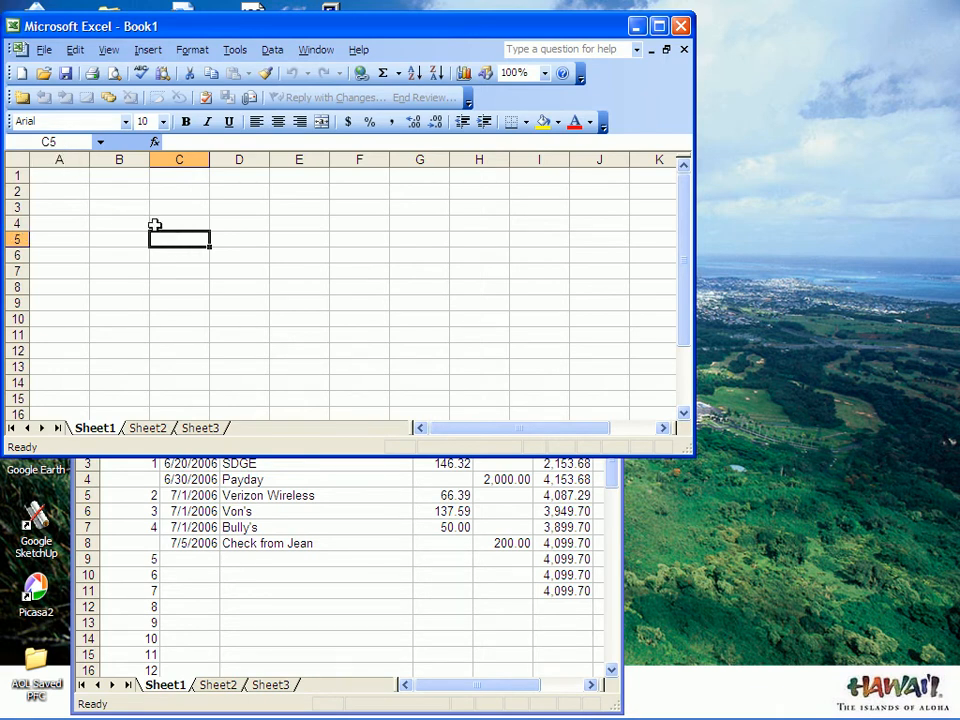
{"action": "left_click", "coordinate": [53, 174]}
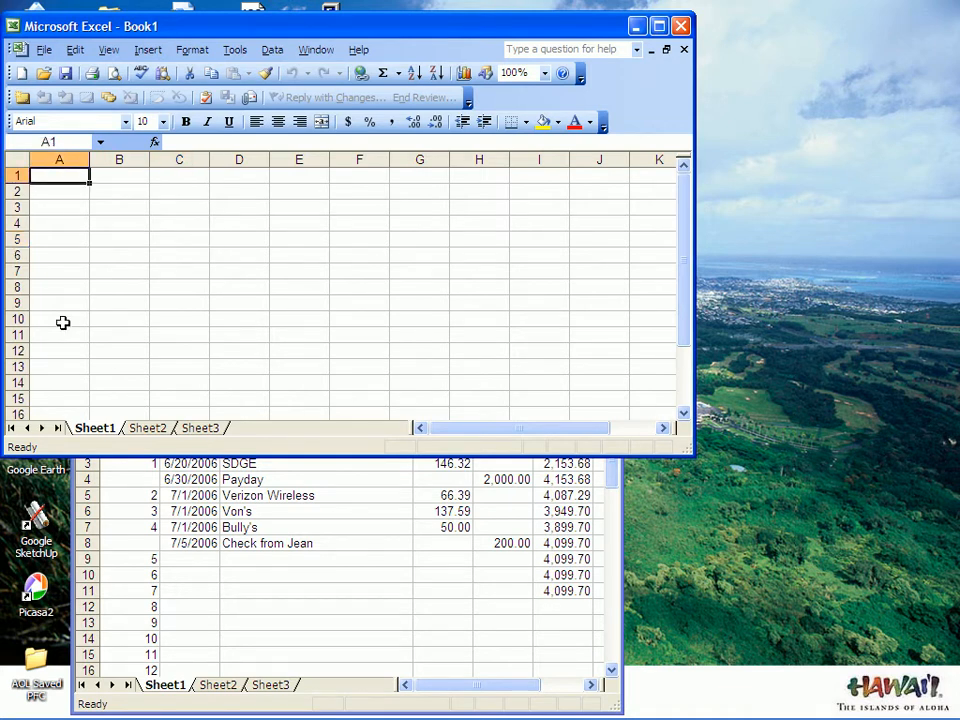
{"action": "type", "text": "C"}
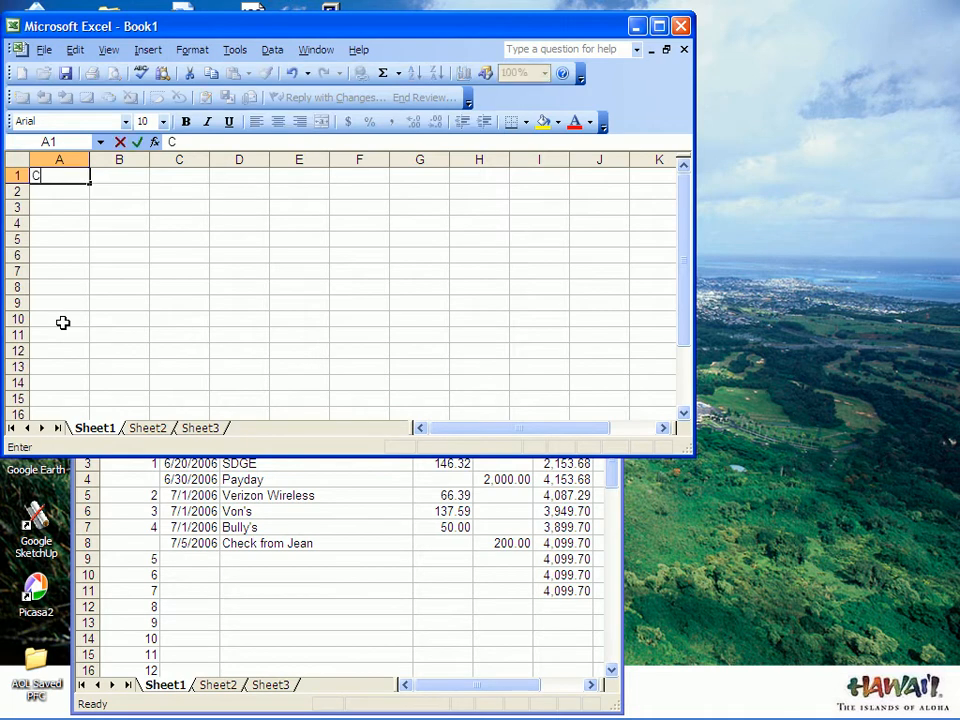
{"action": "type", "text": "k No"}
{"action": "key", "text": "Tab"}
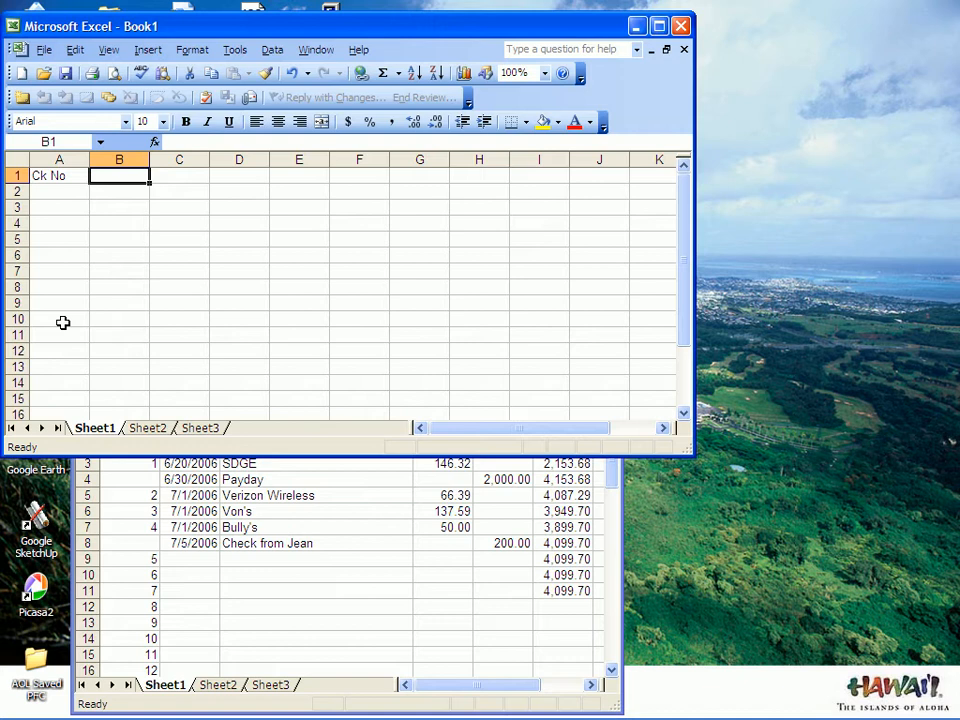
{"action": "type", "text": "Date"}
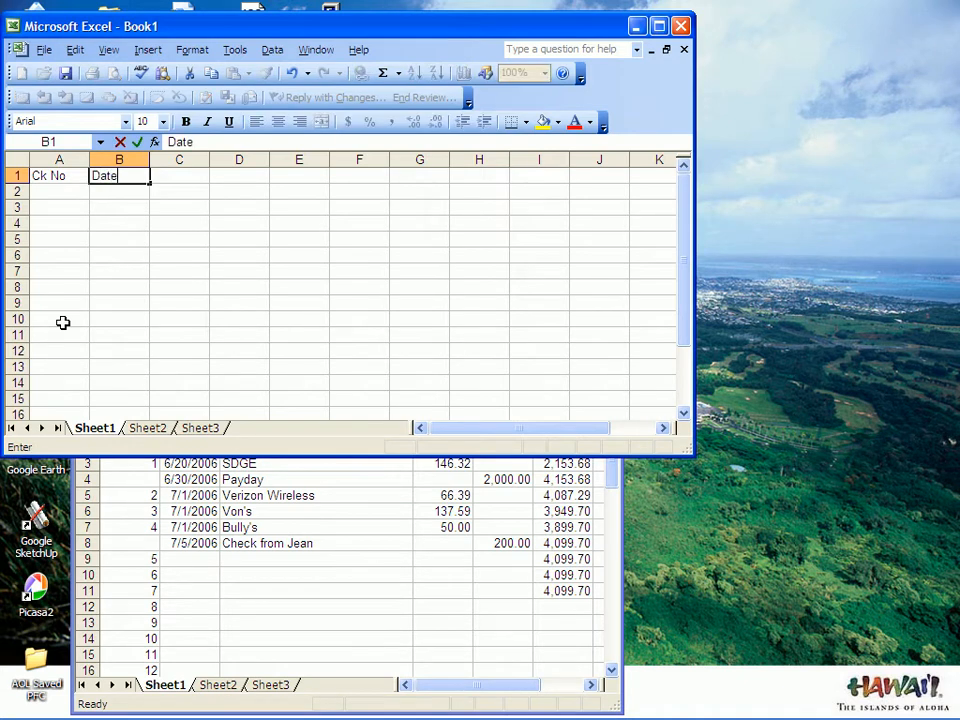
{"action": "key", "text": "Tab"}
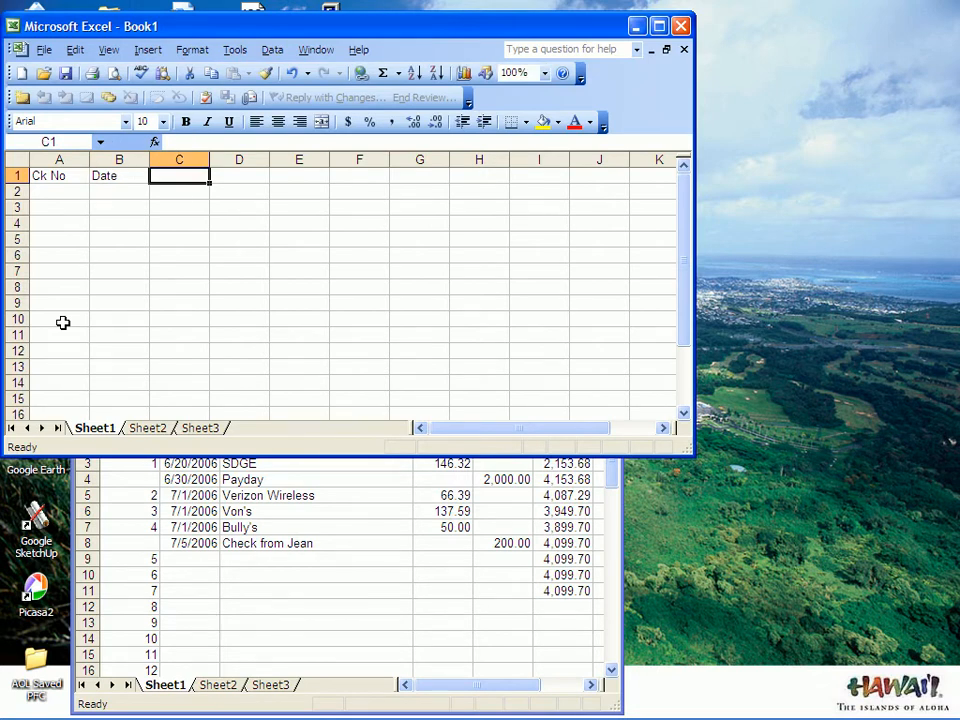
{"action": "type", "text": "Payee"}
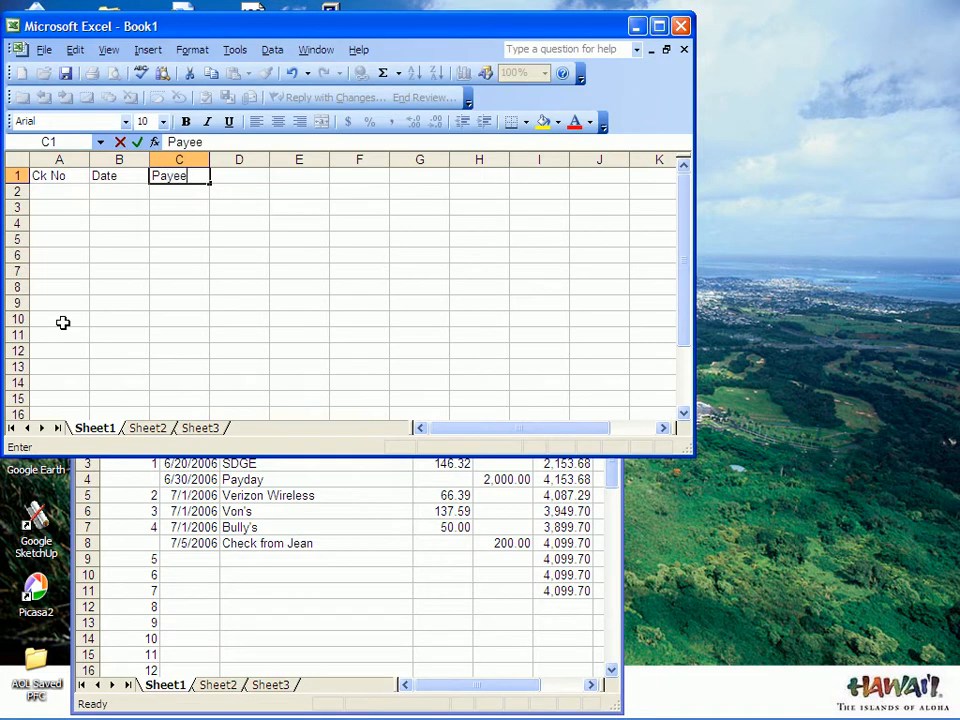
{"action": "key", "text": "Tab"}
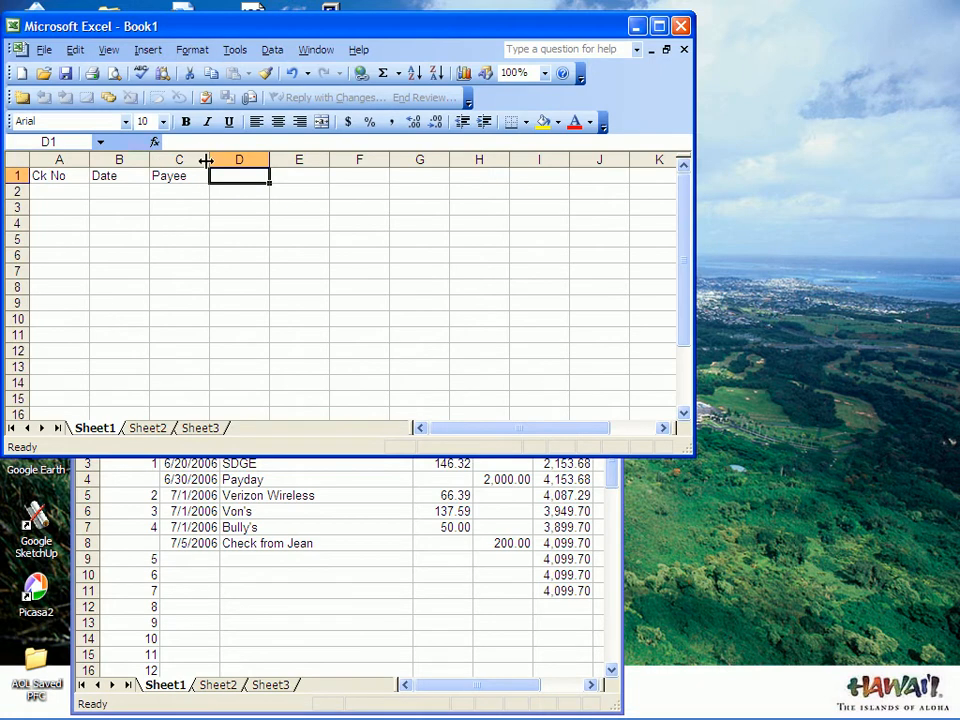
{"action": "left_click_drag", "start_coordinate": [209, 159], "coordinate": [386, 159]}
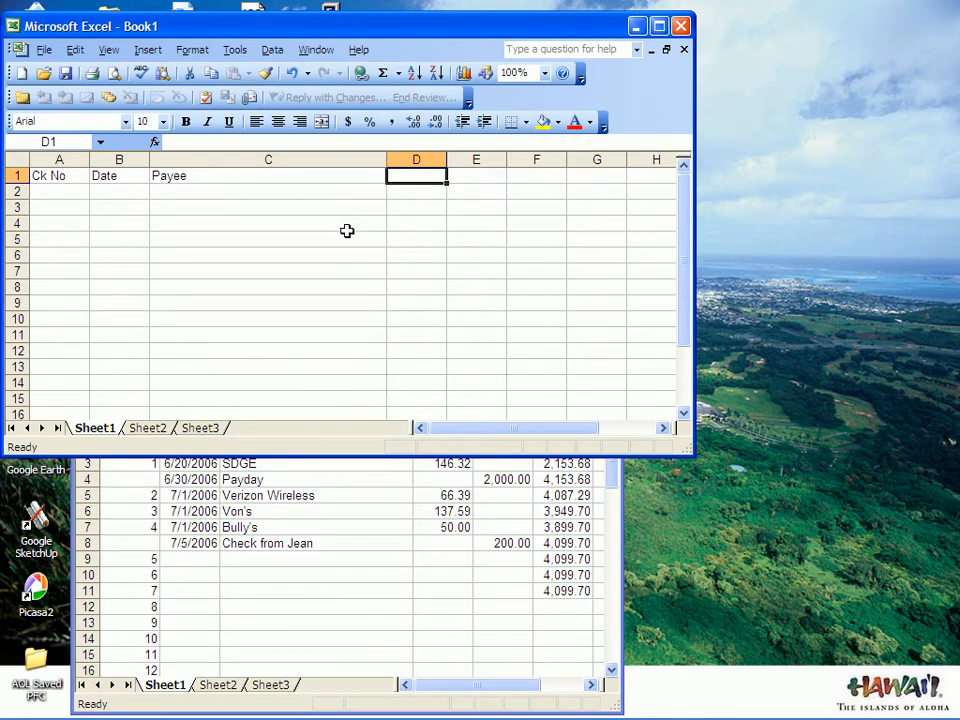
- Enter the headers Amt, Dep and Balance in cells D1 to F1 and narrow the workbook window to just past column F
{"action": "type", "text": "Amt"}
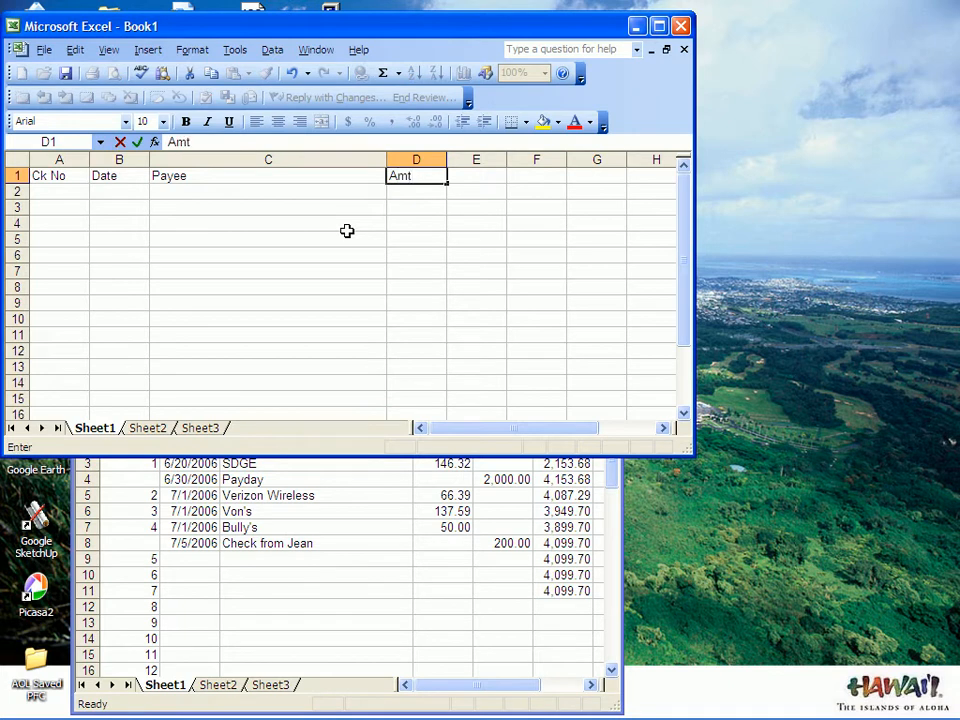
{"action": "key", "text": "Tab"}
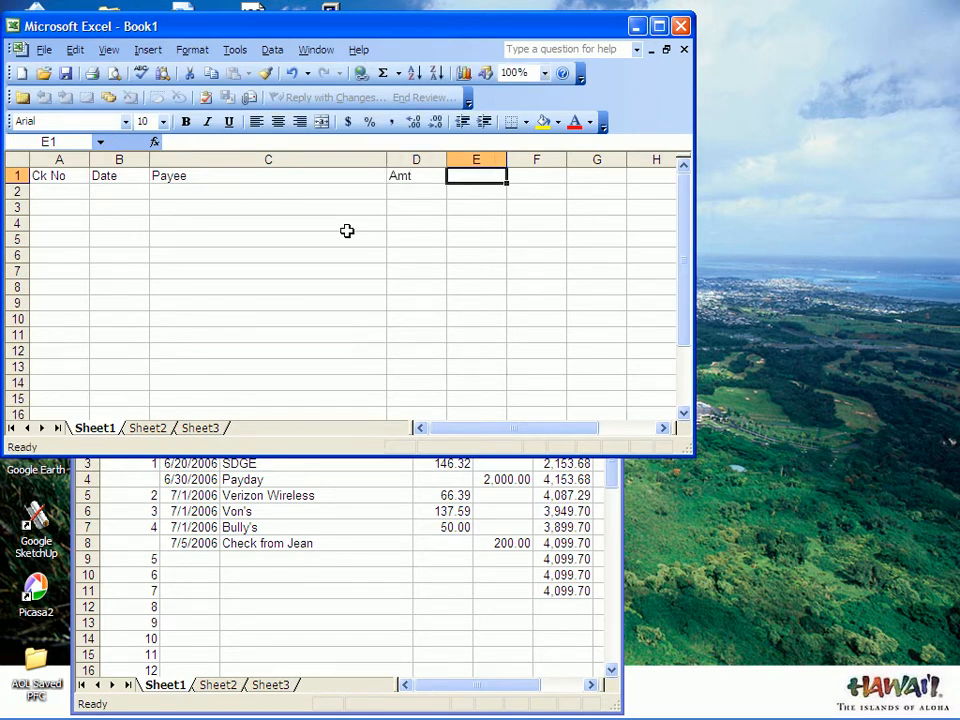
{"action": "type", "text": "Dep"}
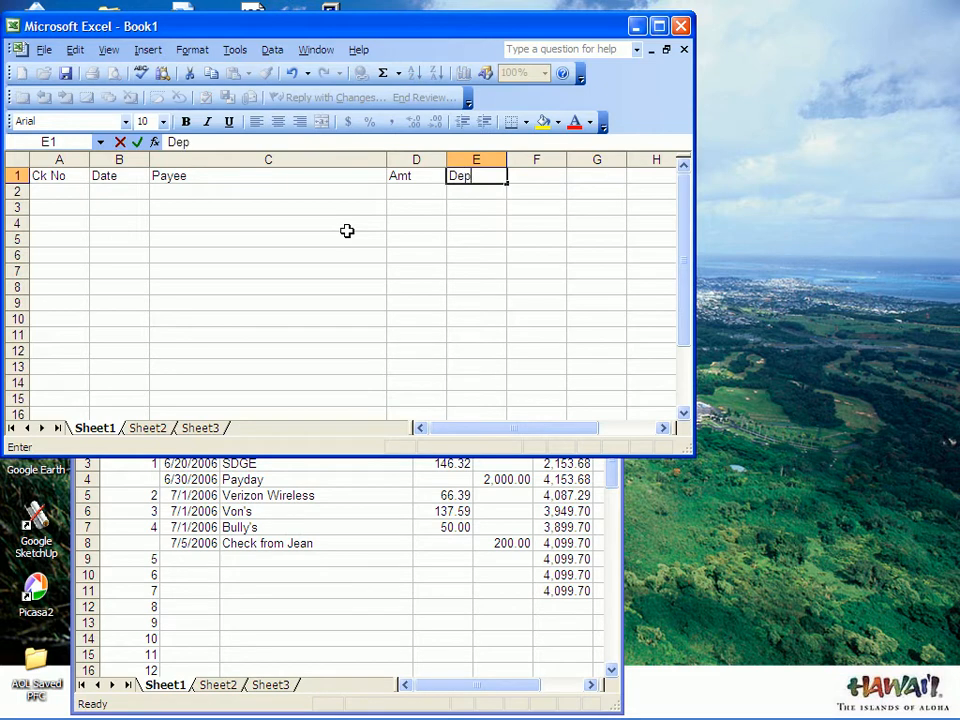
{"action": "key", "text": "Tab"}
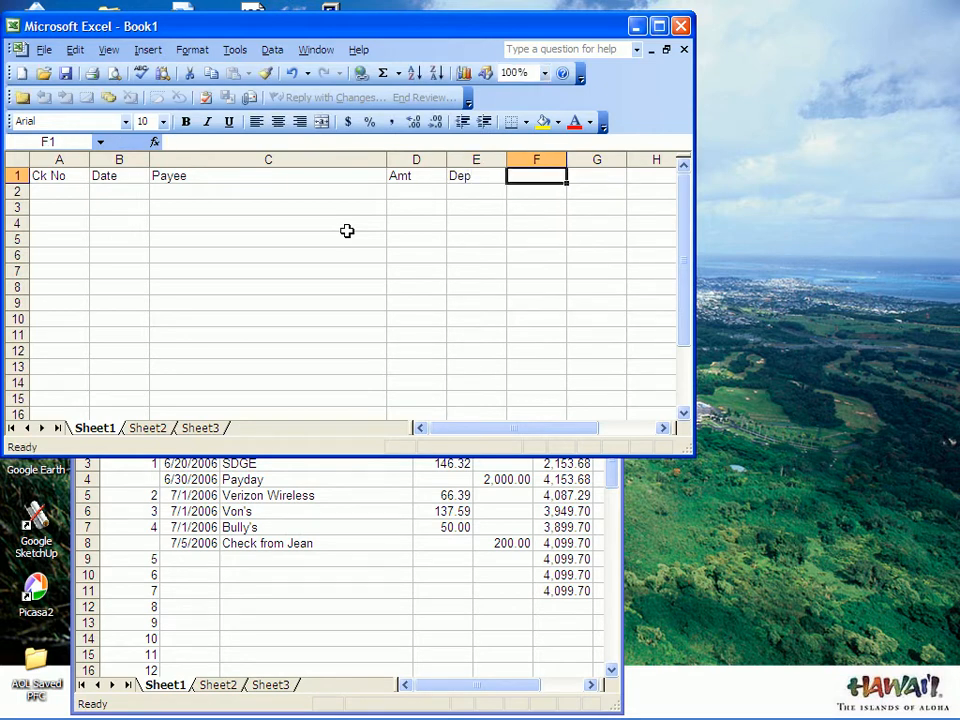
{"action": "type", "text": "Balan"}
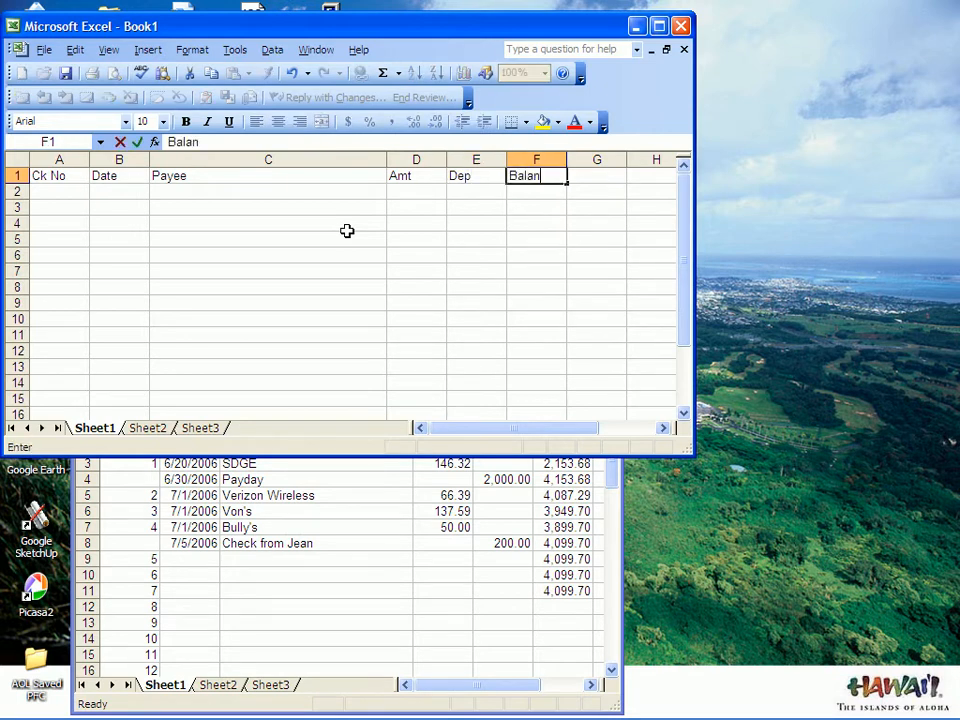
{"action": "type", "text": "ce"}
{"action": "key", "text": "Return"}
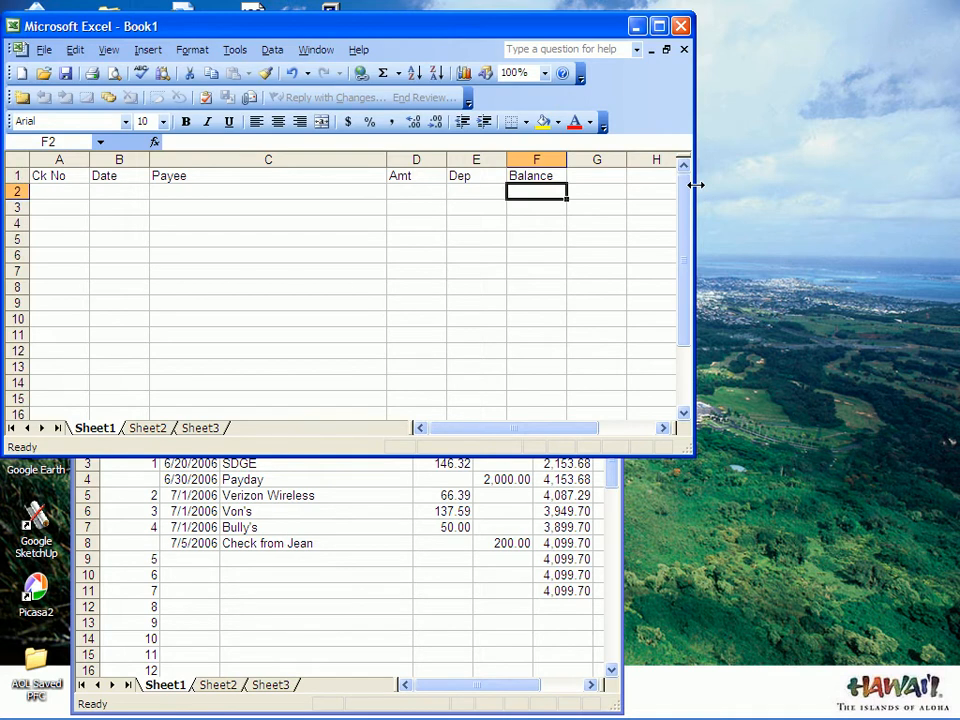
{"action": "left_click_drag", "start_coordinate": [695, 185], "coordinate": [604, 186]}
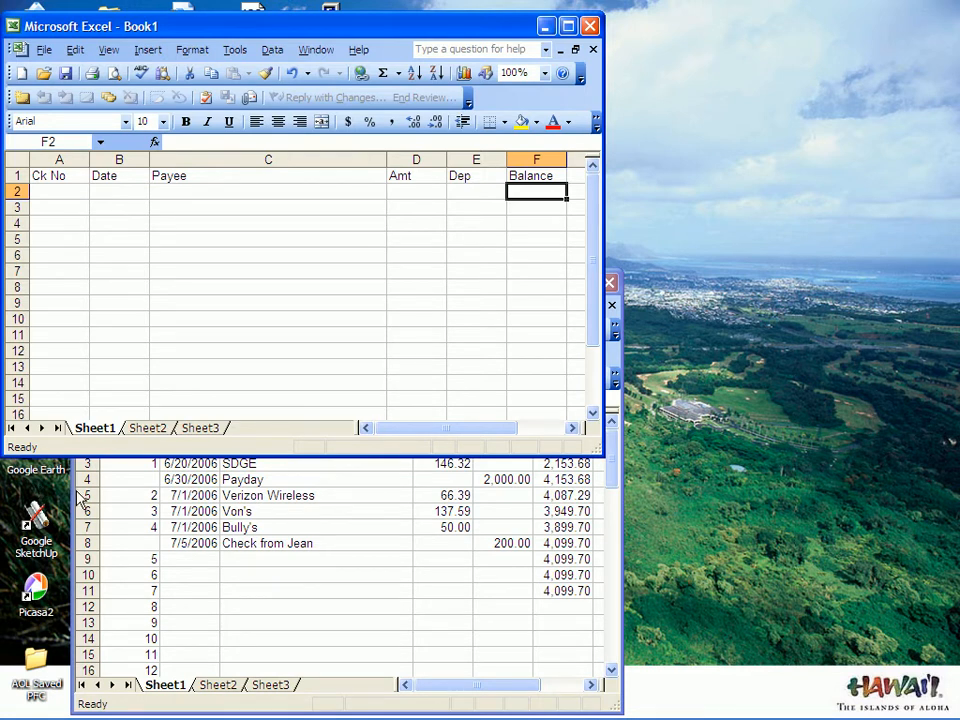
- Enter Opening Deposit as the payee in C2 and 2000 as the balance in F2
{"action": "key", "text": "Left"}
{"action": "key", "text": "Left"}
{"action": "key", "text": "Left"}
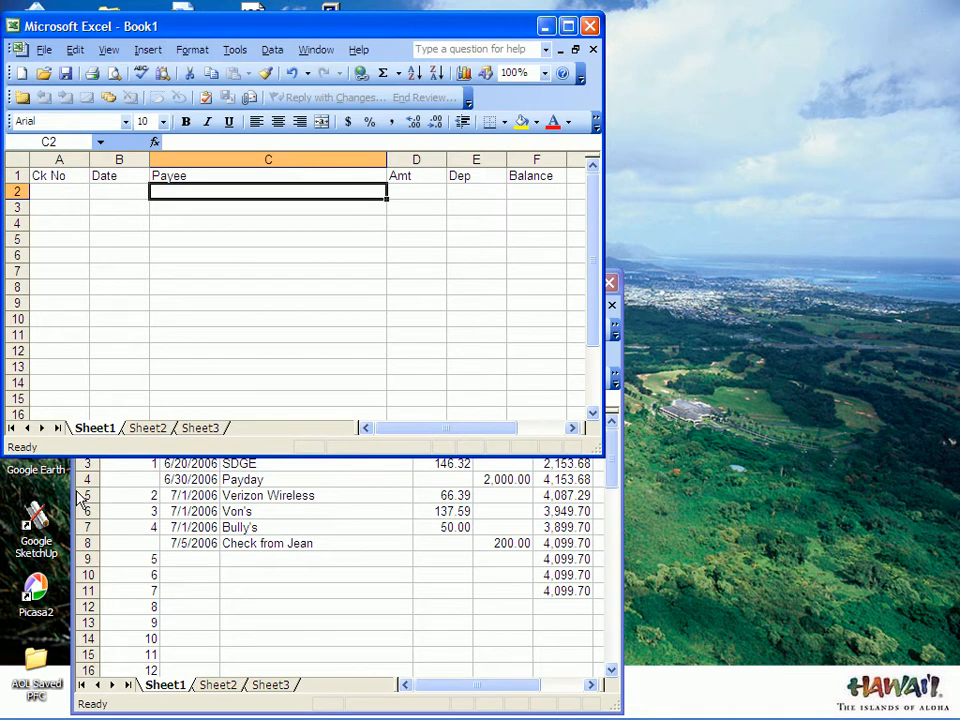
{"action": "type", "text": "Op"}
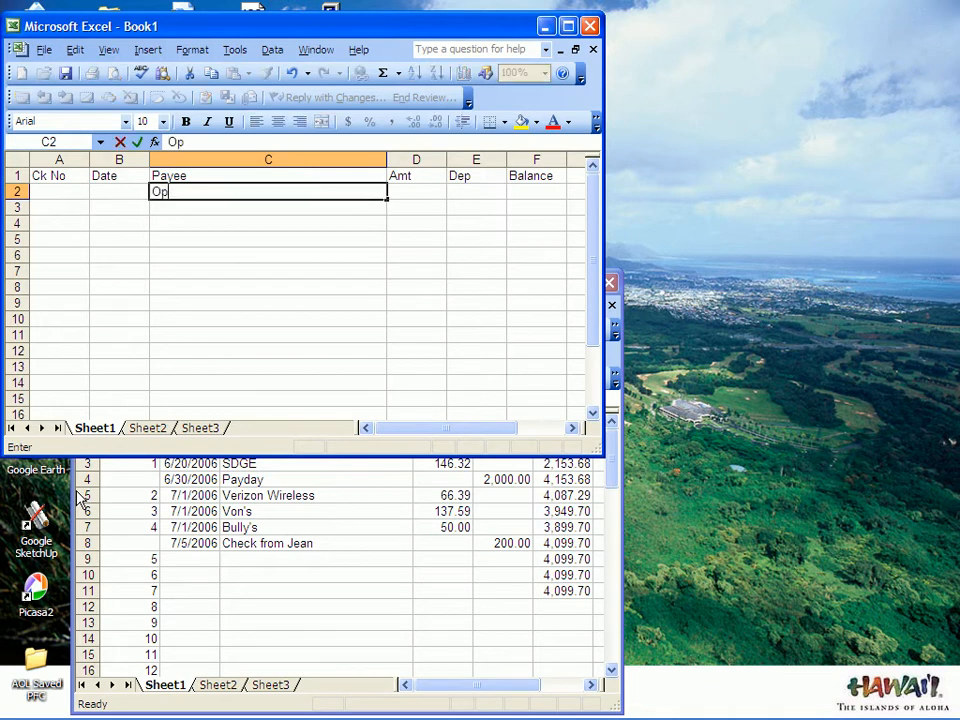
{"action": "type", "text": "ening Deposit"}
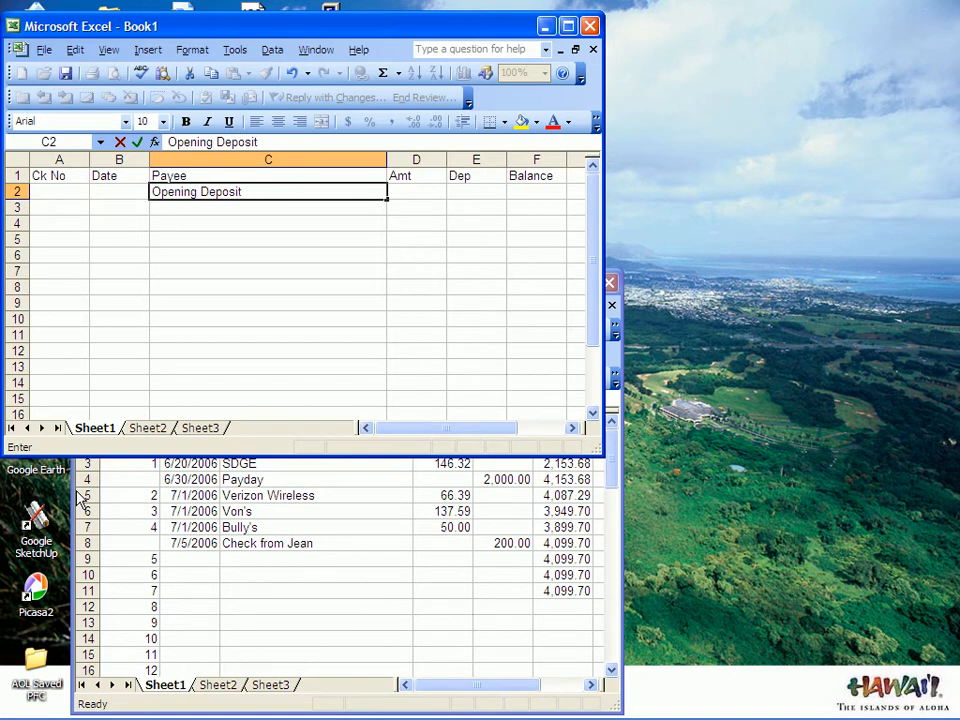
{"action": "key", "text": "Tab"}
{"action": "key", "text": "Tab"}
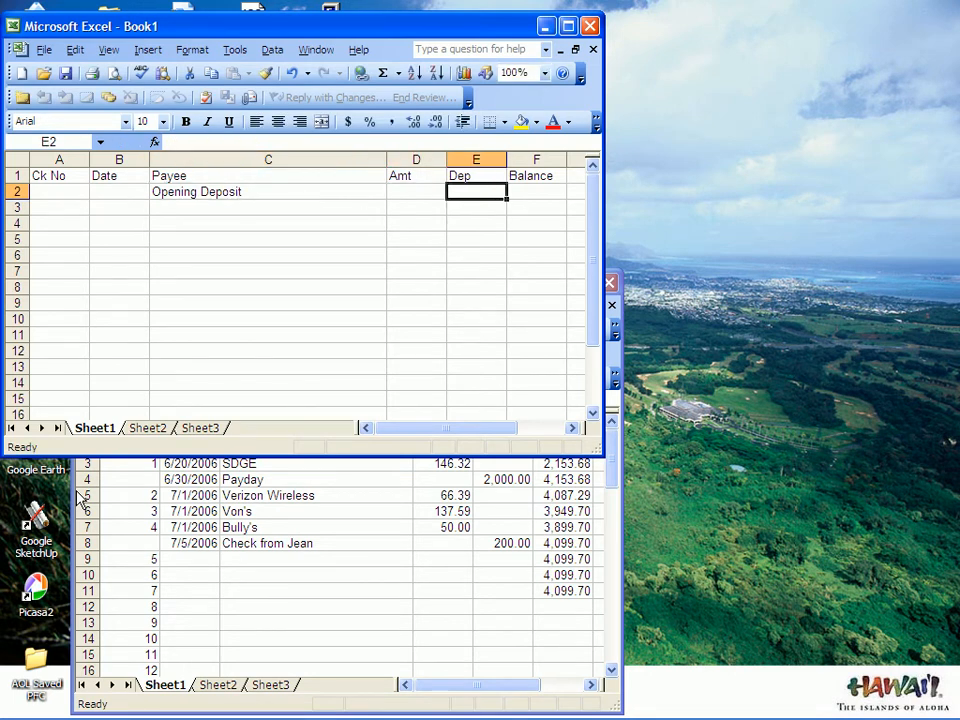
{"action": "key", "text": "Tab"}
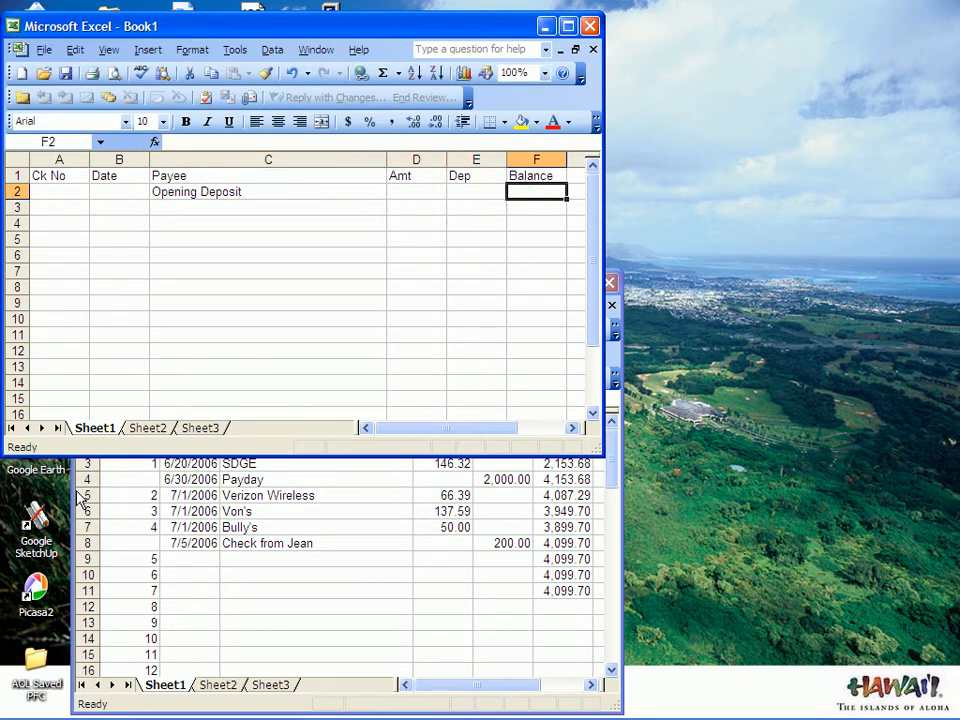
{"action": "type", "text": "200"}
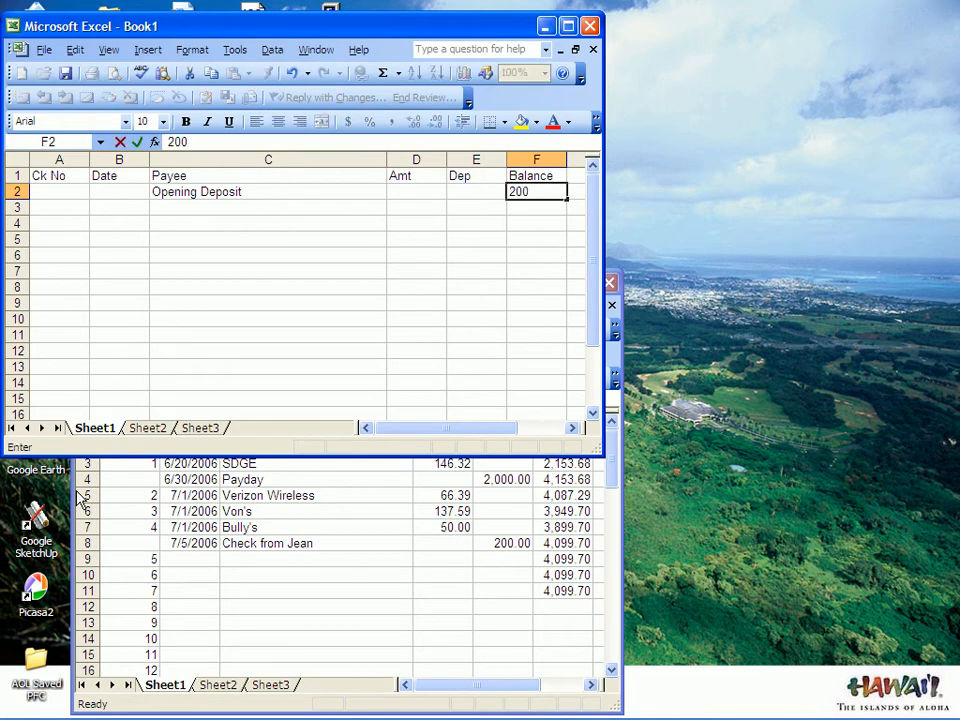
{"action": "type", "text": "0"}
{"action": "key", "text": "Tab"}
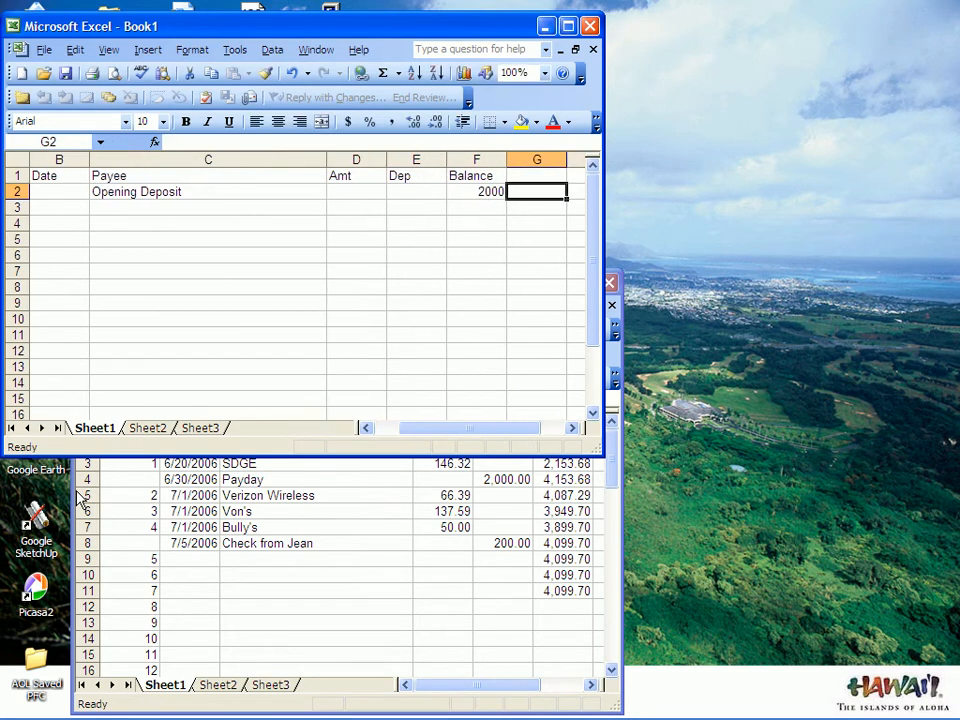
- Format the opening balance in F2 as Currency with the $ symbol and two decimal places
{"action": "key", "text": "Left"}
{"action": "key", "text": "Left"}
{"action": "key", "text": "Left"}
{"action": "key", "text": "Left"}
{"action": "key", "text": "Left"}
{"action": "key", "text": "Left"}
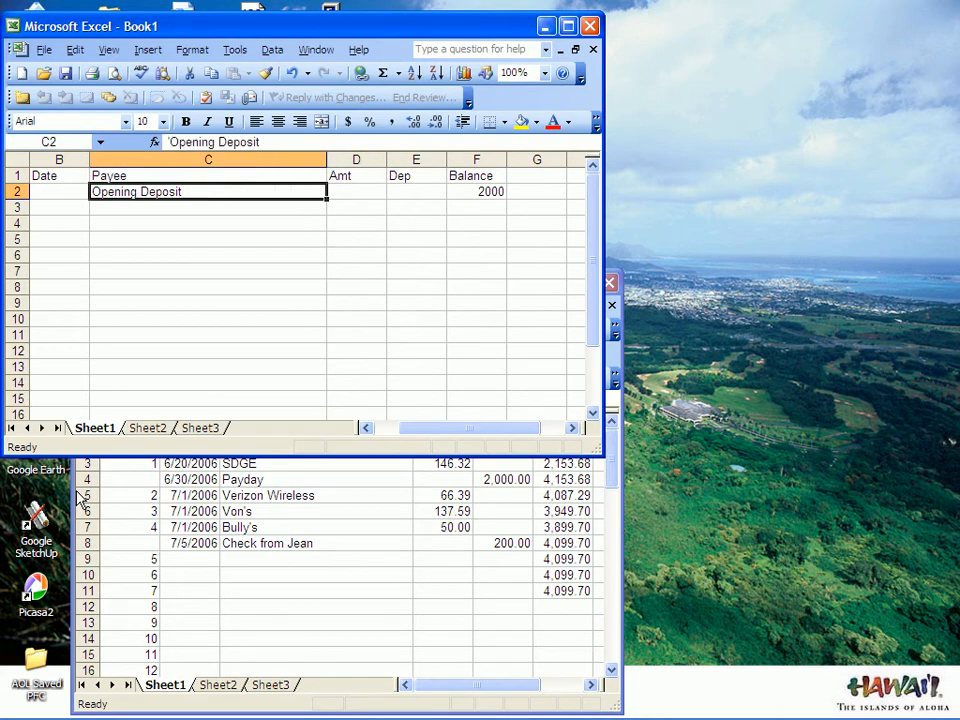
{"action": "key", "text": "Right"}
{"action": "key", "text": "Right"}
{"action": "key", "text": "Right"}
{"action": "key", "text": "Right"}
{"action": "key", "text": "Right"}
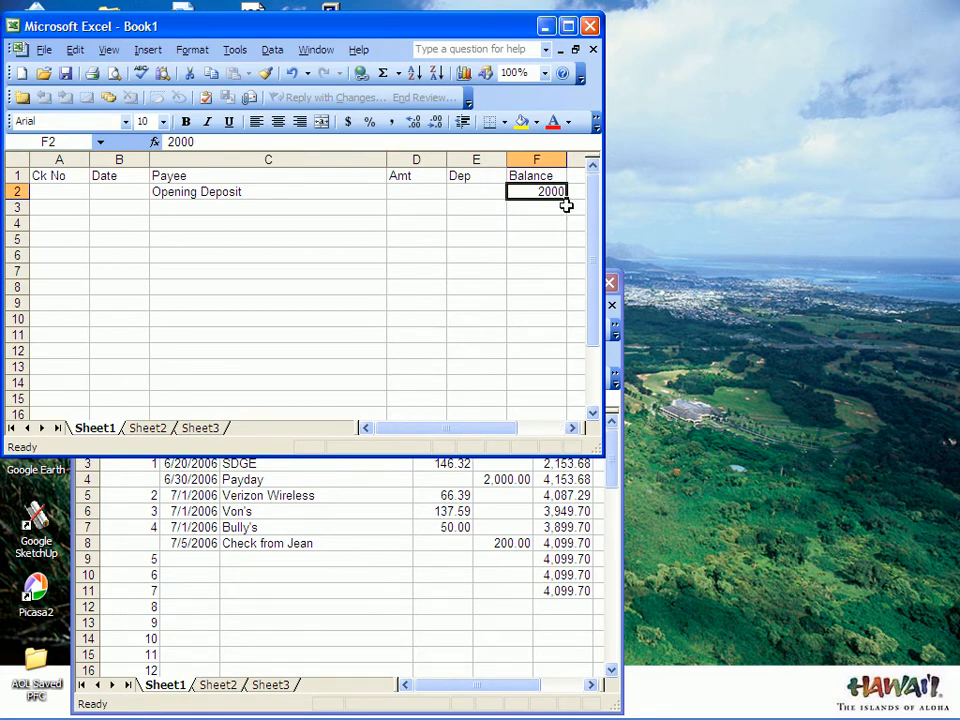
{"action": "left_click", "coordinate": [190, 50]}
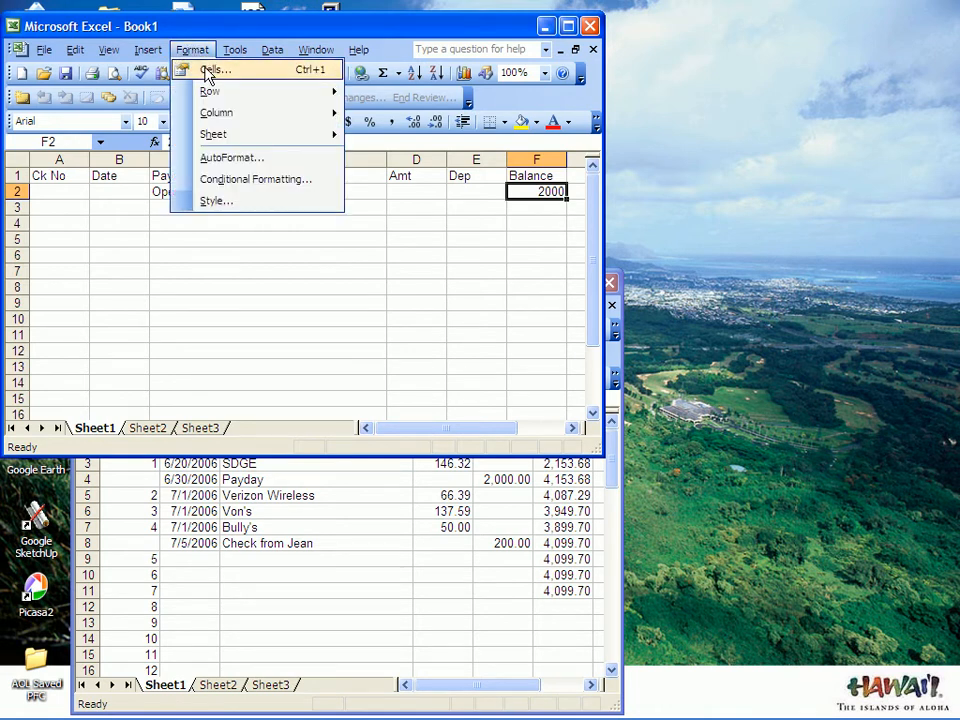
{"action": "left_click", "coordinate": [207, 70]}
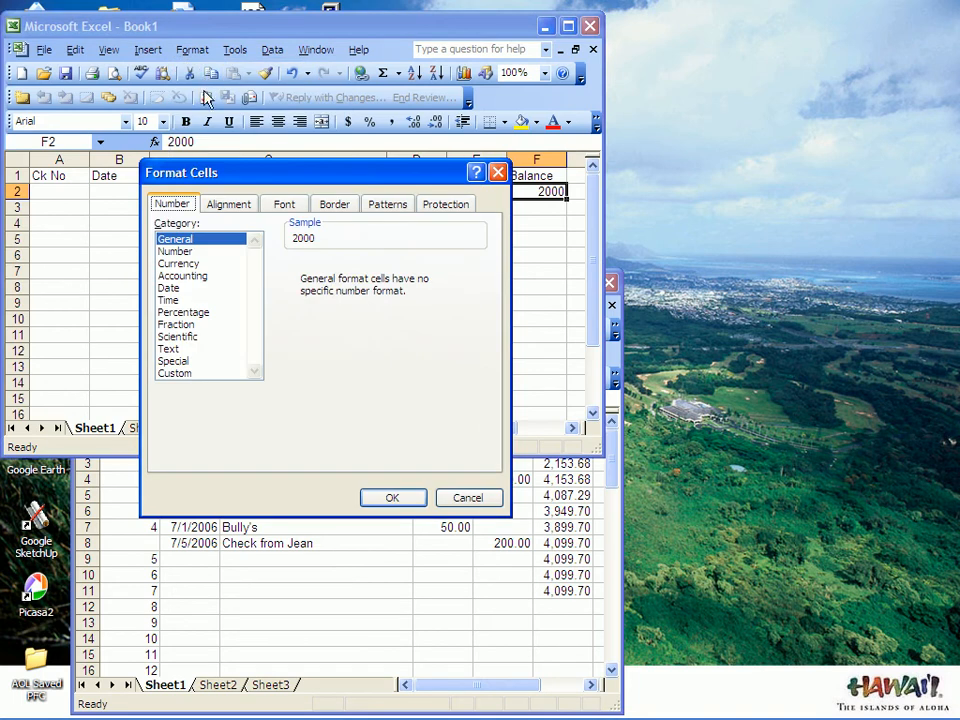
{"action": "left_click", "coordinate": [180, 264]}
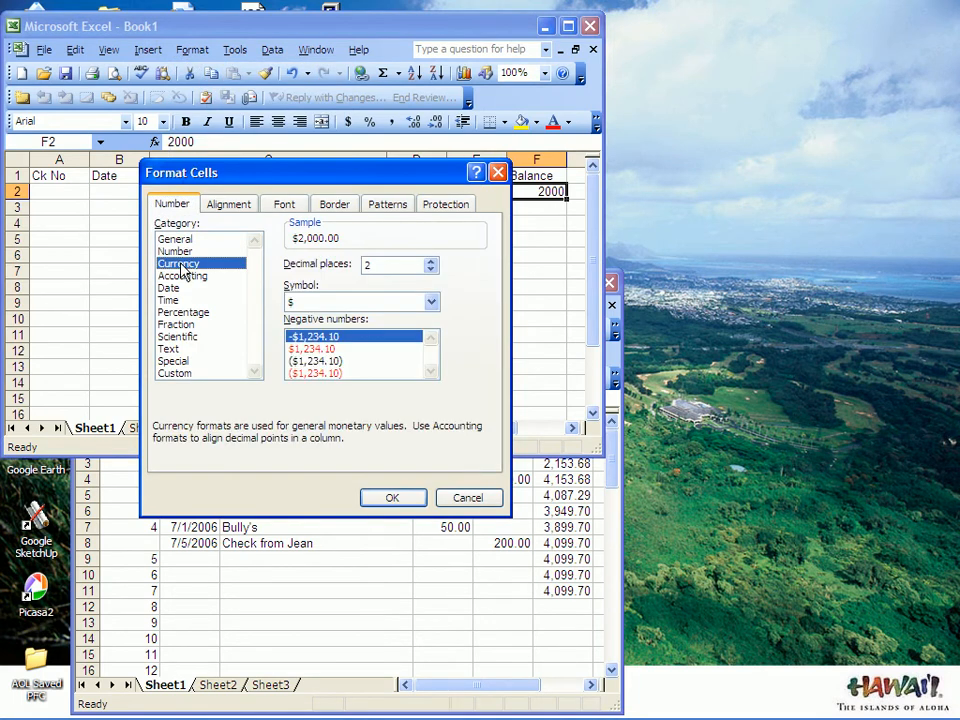
{"action": "left_click", "coordinate": [390, 500]}
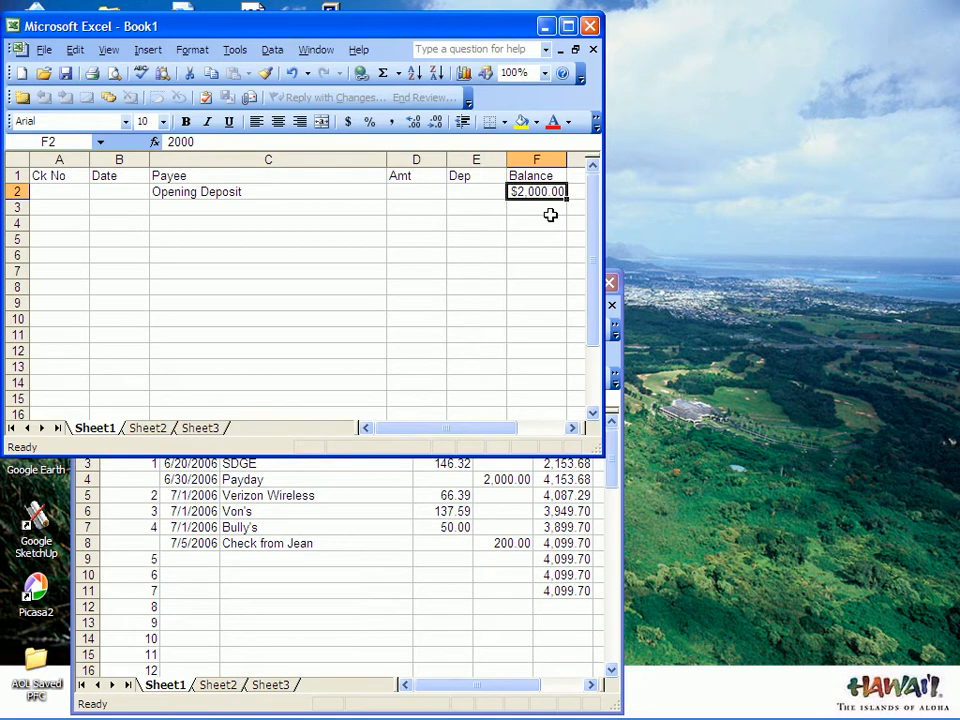
- Format the range D2:F19 as Currency with two decimal places and no currency symbol
{"action": "key", "text": "shift+Left"}
{"action": "key", "text": "shift+Left"}
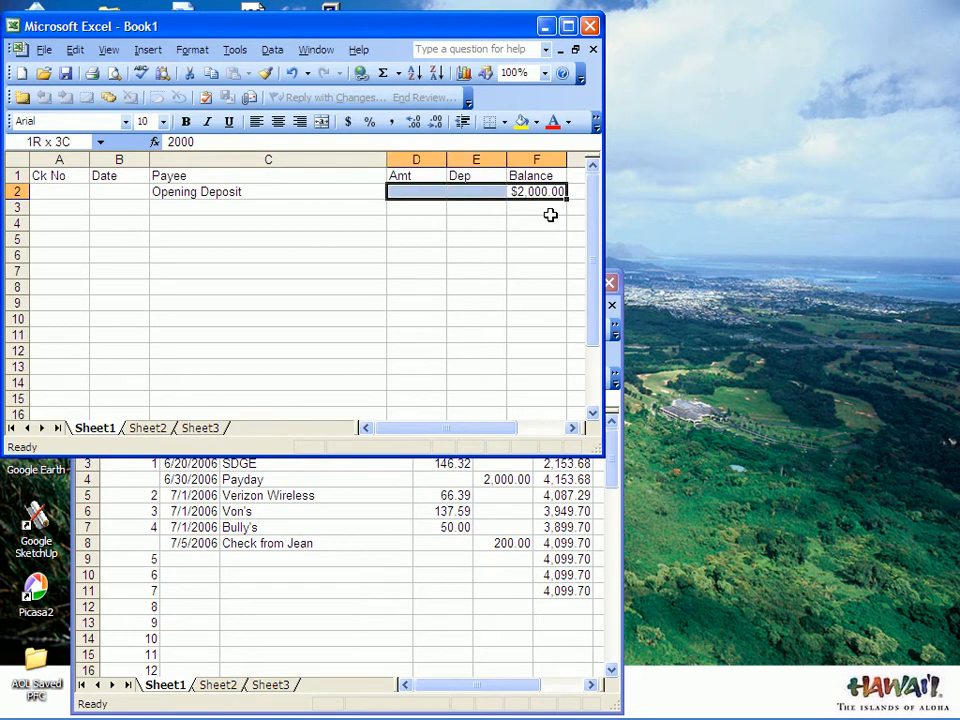
{"action": "key", "text": "shift+Down"}
{"action": "key", "text": "shift+Down"}
{"action": "key", "text": "shift+Down"}
{"action": "key", "text": "shift+Down"}
{"action": "key", "text": "shift+Down"}
{"action": "key", "text": "shift+Down"}
{"action": "key", "text": "shift+Down"}
{"action": "key", "text": "shift+Down"}
{"action": "key", "text": "shift+Down"}
{"action": "key", "text": "shift+Down"}
{"action": "key", "text": "shift+Down"}
{"action": "key", "text": "shift+Down"}
{"action": "key", "text": "shift+Down"}
{"action": "key", "text": "shift+Down"}
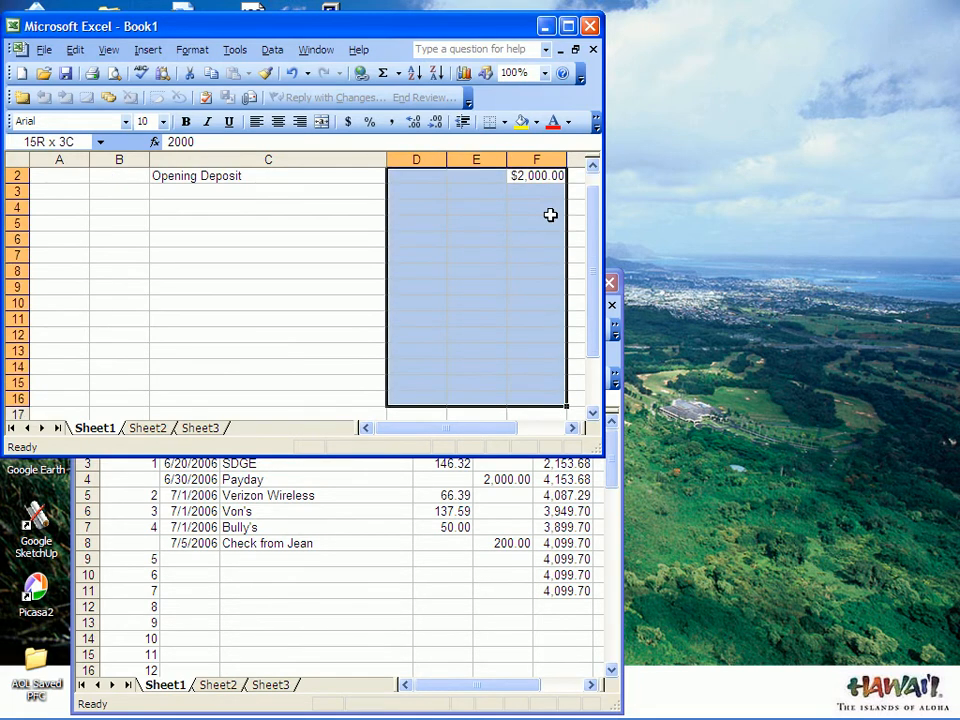
{"action": "key", "text": "shift+Down"}
{"action": "key", "text": "shift+Down"}
{"action": "key", "text": "shift+Down"}
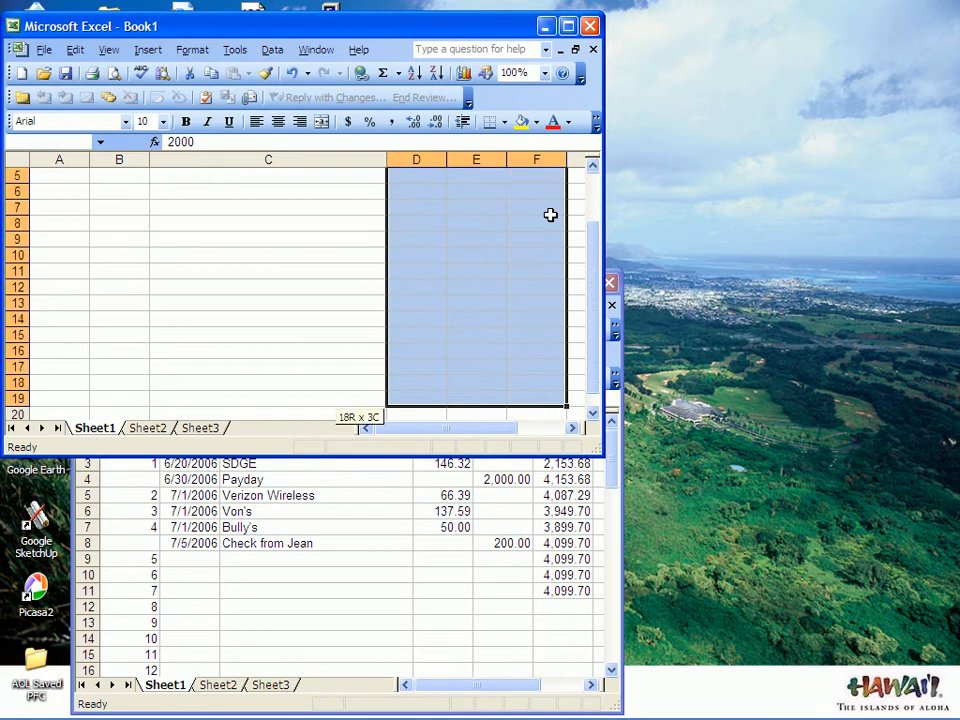
{"action": "left_click", "coordinate": [192, 50]}
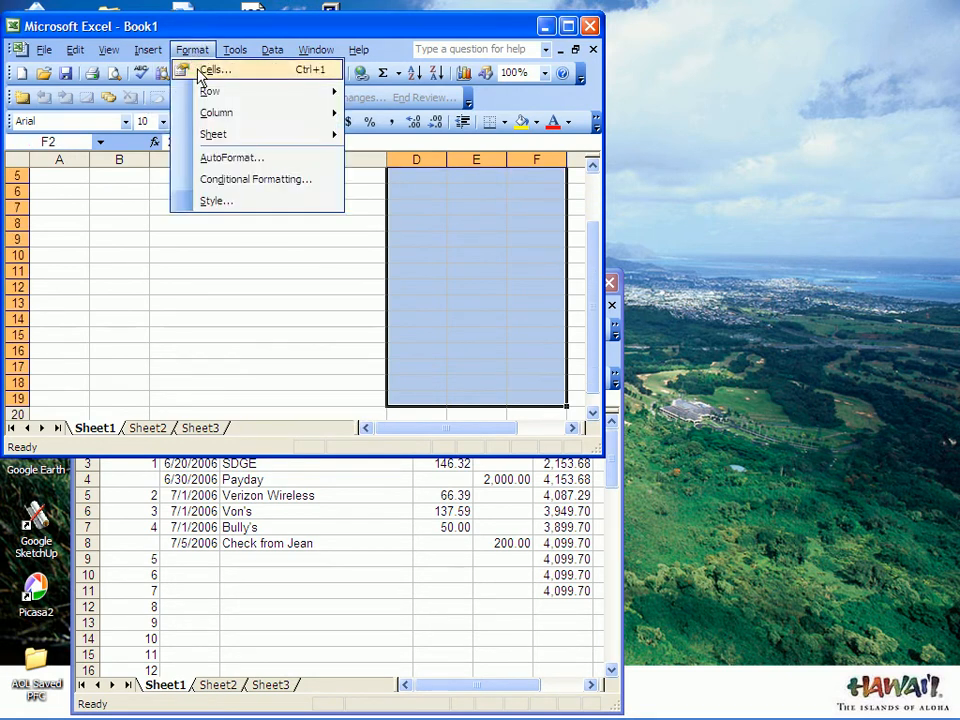
{"action": "left_click", "coordinate": [210, 69]}
{"action": "left_click", "coordinate": [190, 263]}
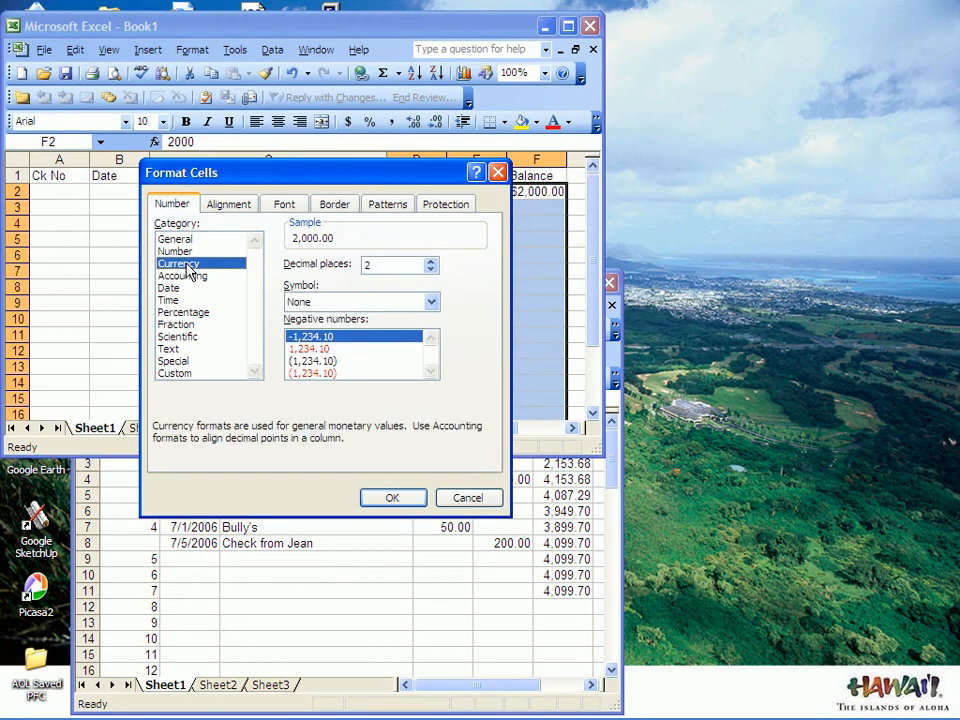
{"action": "left_click", "coordinate": [407, 501]}
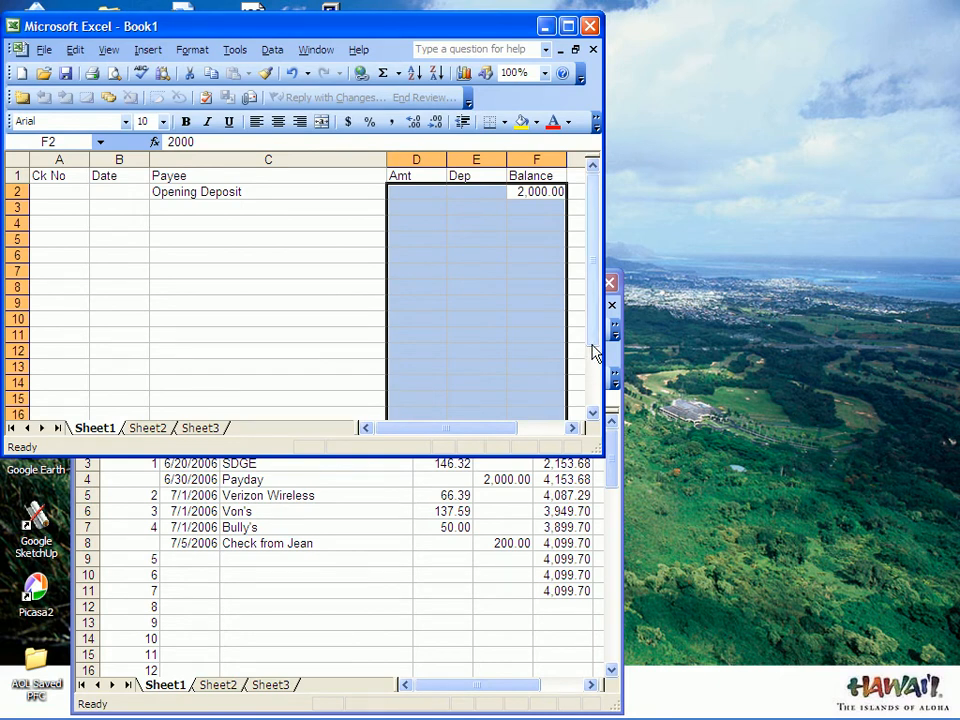
{"action": "key", "text": "Up"}
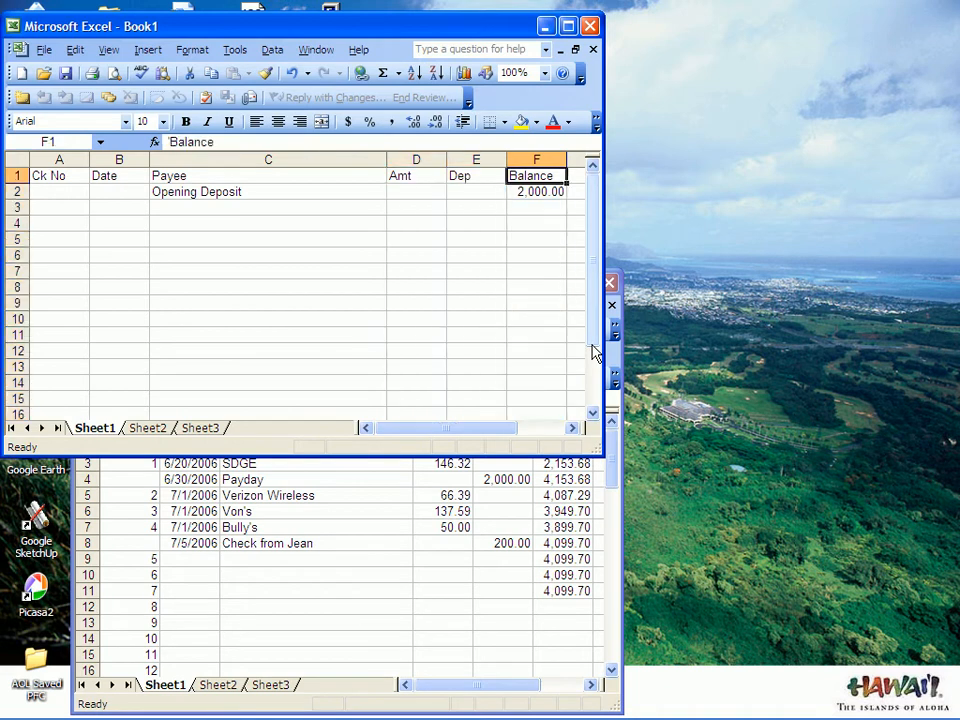
- Enter 1 as the check number in cell A3
{"action": "key", "text": "Down"}
{"action": "key", "text": "Left"}
{"action": "key", "text": "Left"}
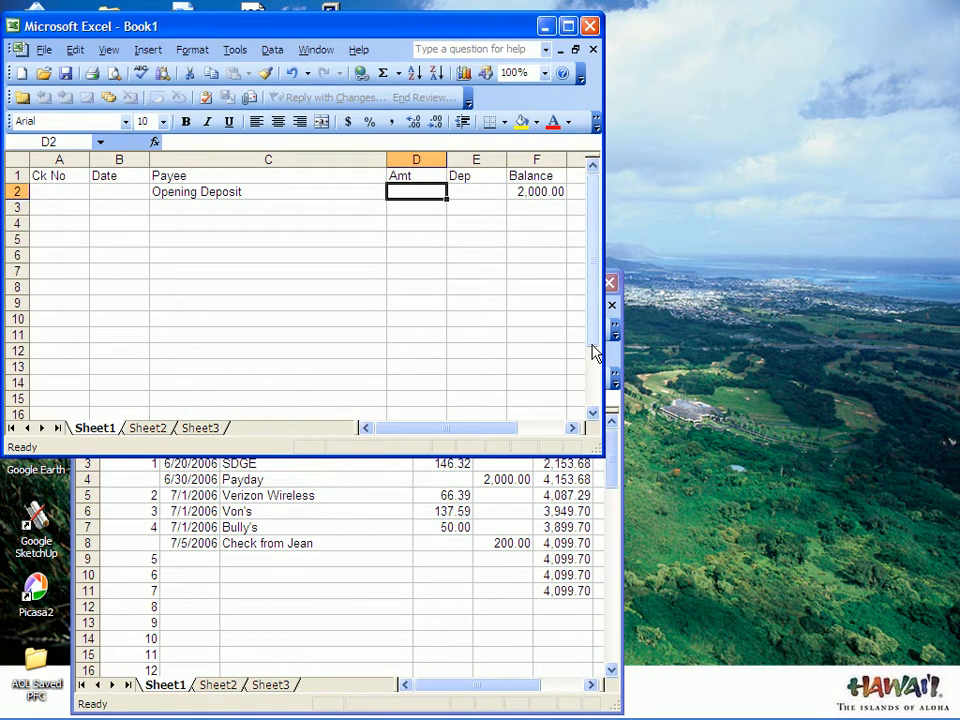
{"action": "key", "text": "Down"}
{"action": "key", "text": "Left"}
{"action": "key", "text": "Left"}
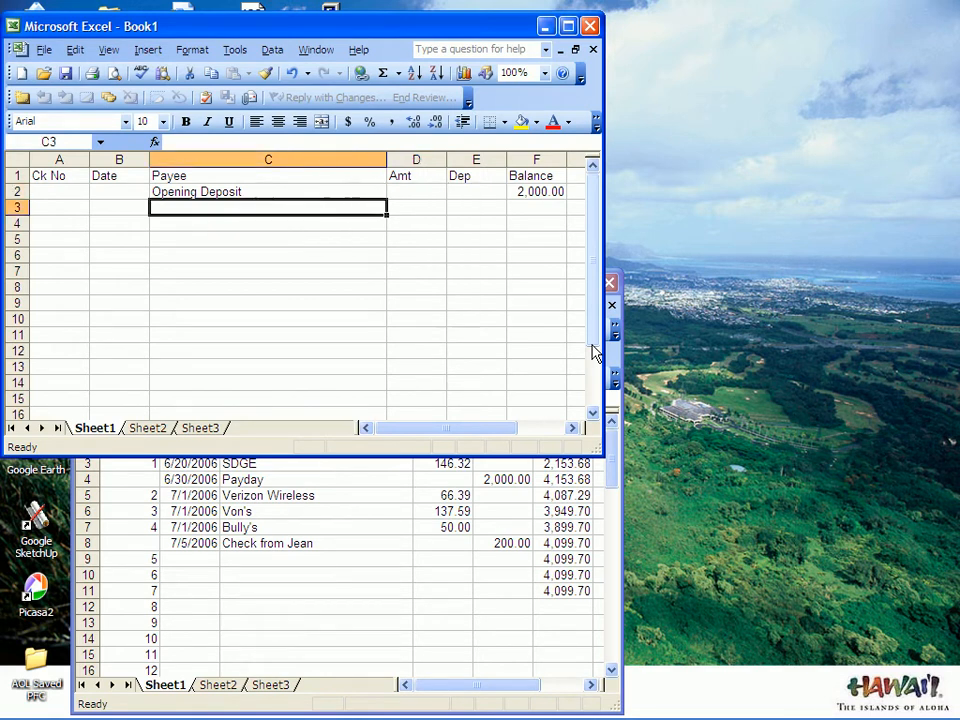
{"action": "key", "text": "Left"}
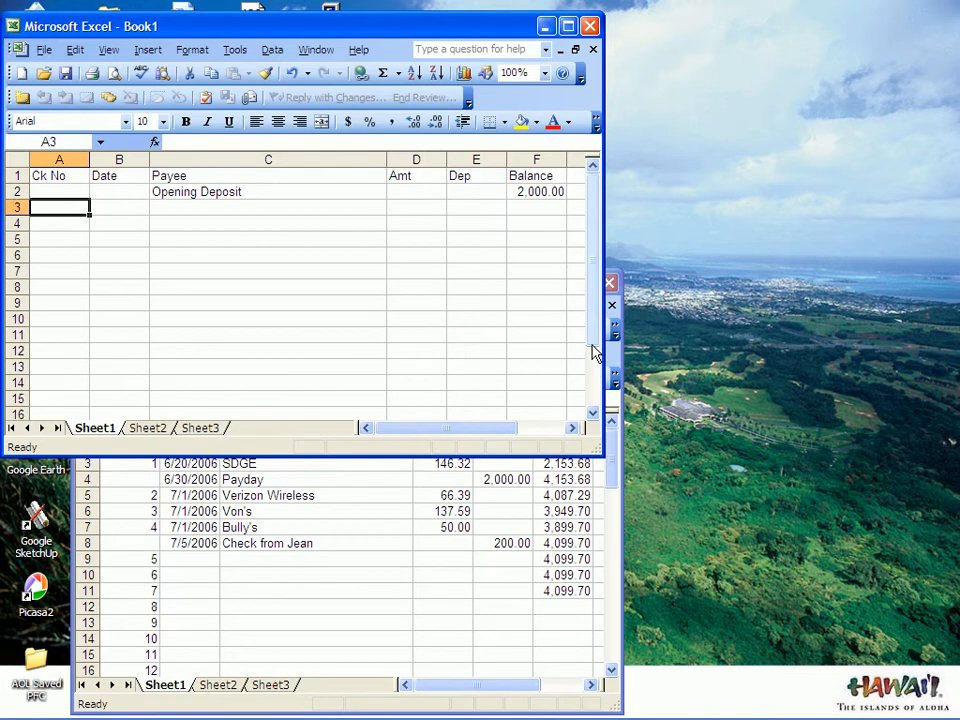
{"action": "type", "text": "1"}
{"action": "key", "text": "Tab"}
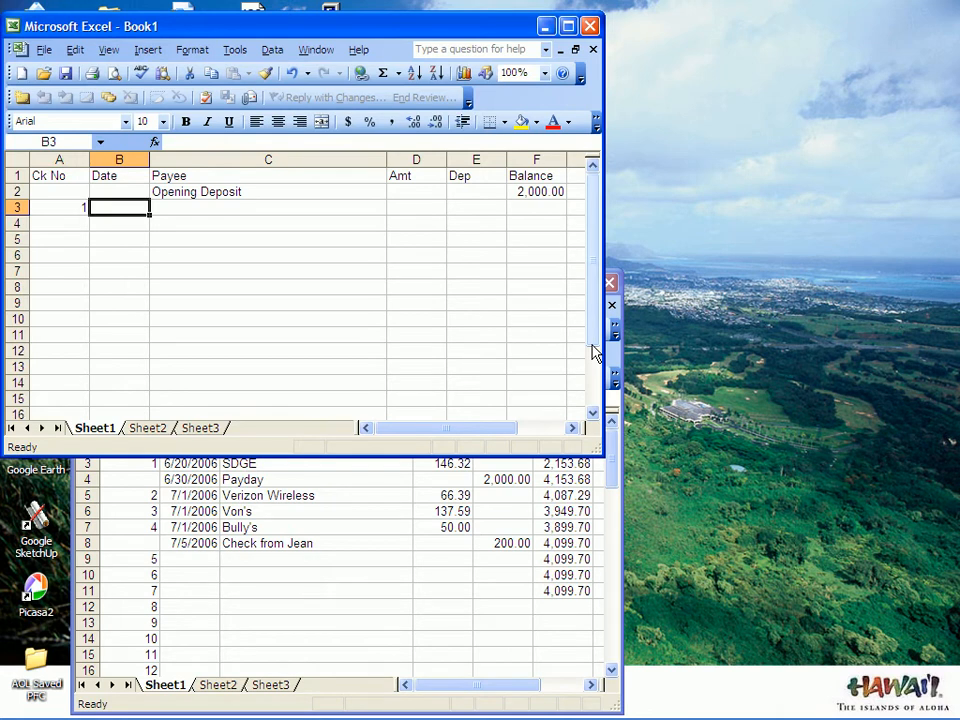
- Enter 6/15/2006 in B2 as the date of the opening deposit
{"action": "key", "text": "Up"}
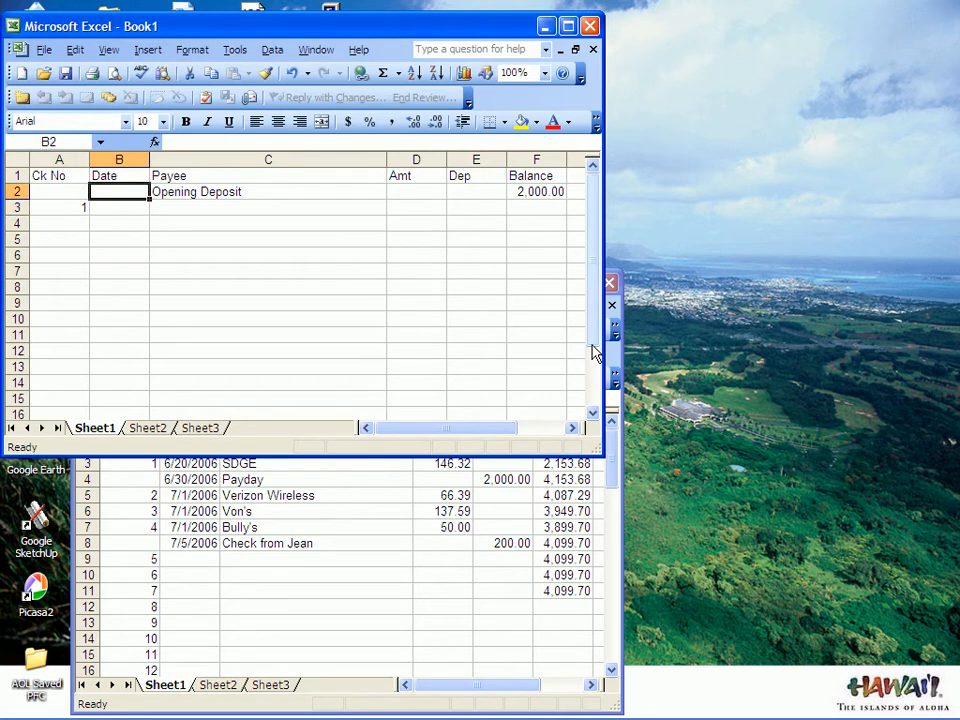
{"action": "type", "text": "6/"}
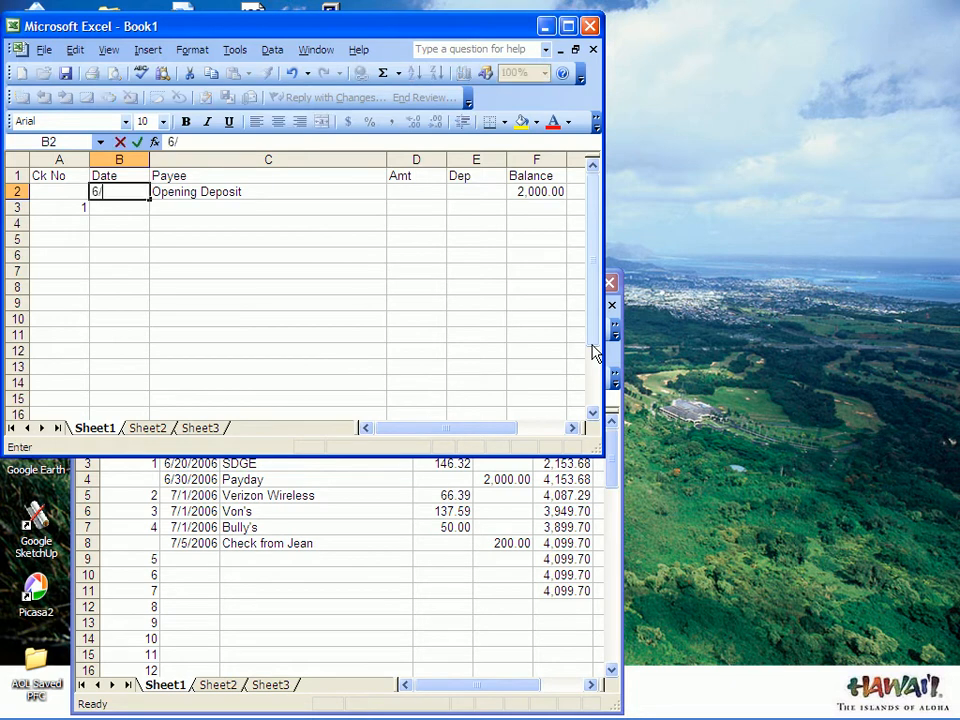
{"action": "type", "text": "15/200"}
{"action": "type", "text": "6"}
{"action": "key", "text": "Return"}
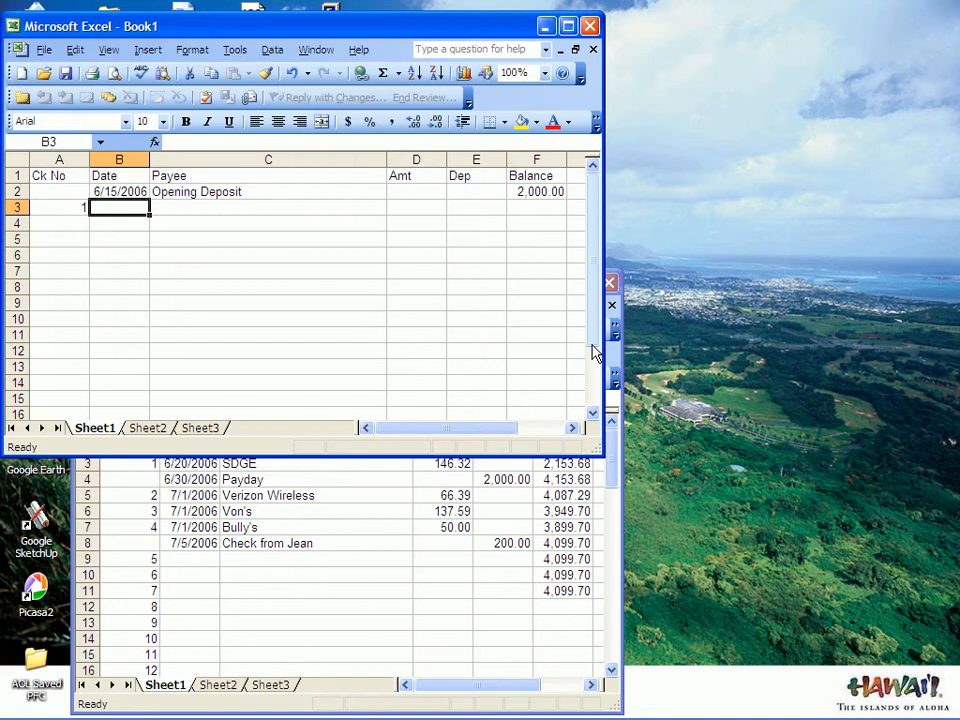
- Complete the check entry in row 3 with the date 6/17/06, payee SDGE and amount 137.42
{"action": "type", "text": "6/"}
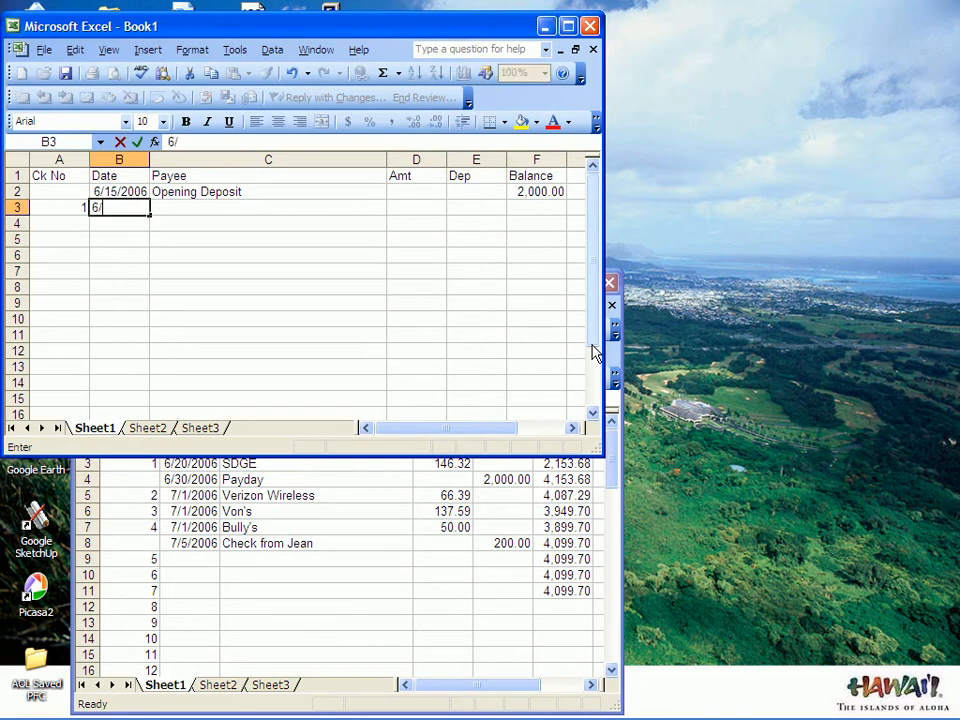
{"action": "type", "text": "17/06"}
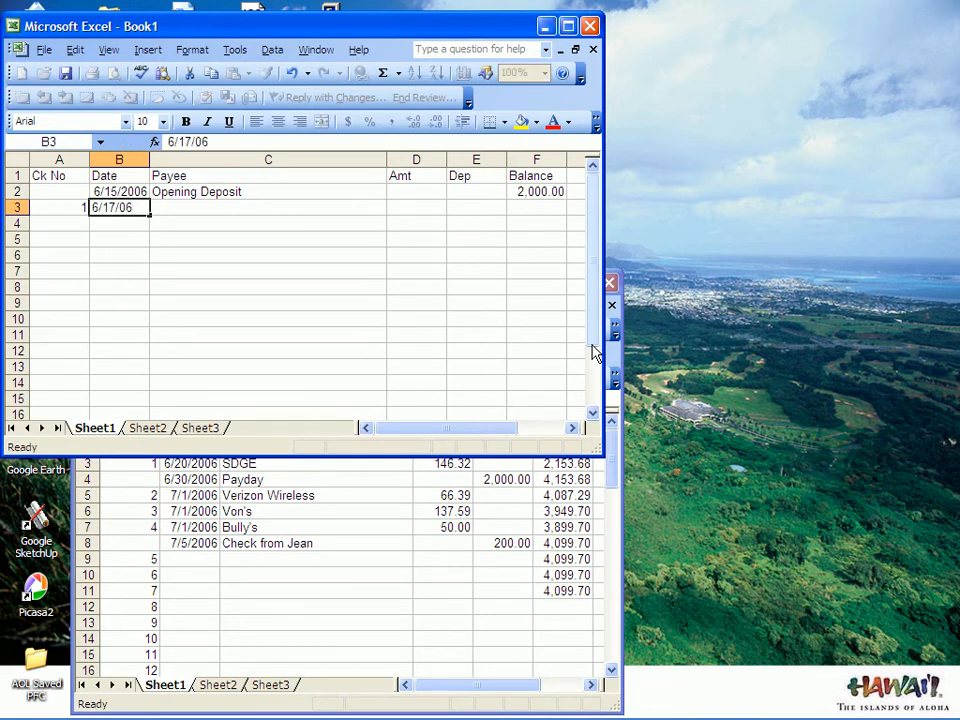
{"action": "key", "text": "Tab"}
{"action": "type", "text": "sd"}
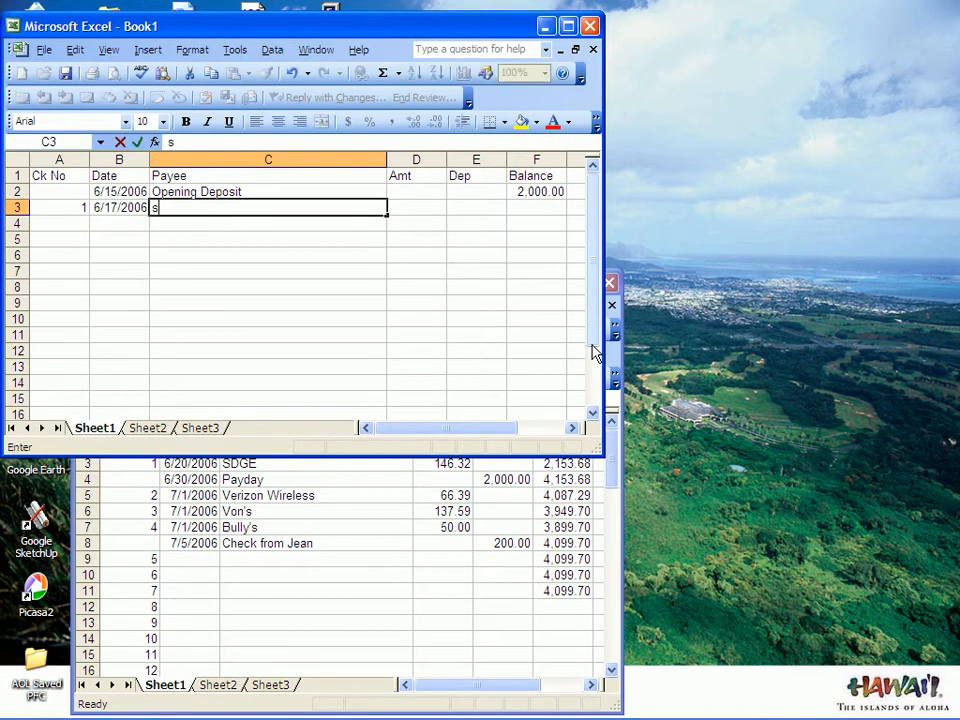
{"action": "key", "text": "BackSpace"}
{"action": "key", "text": "BackSpace"}
{"action": "key", "text": "Caps_Lock"}
{"action": "type", "text": "SDGE"}
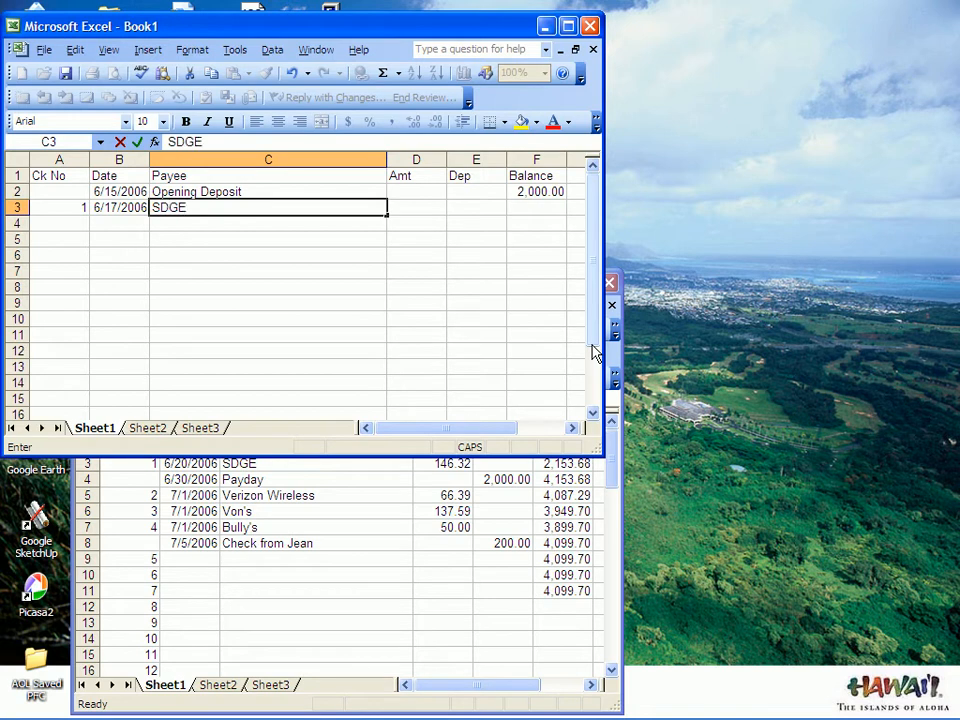
{"action": "key", "text": "Tab"}
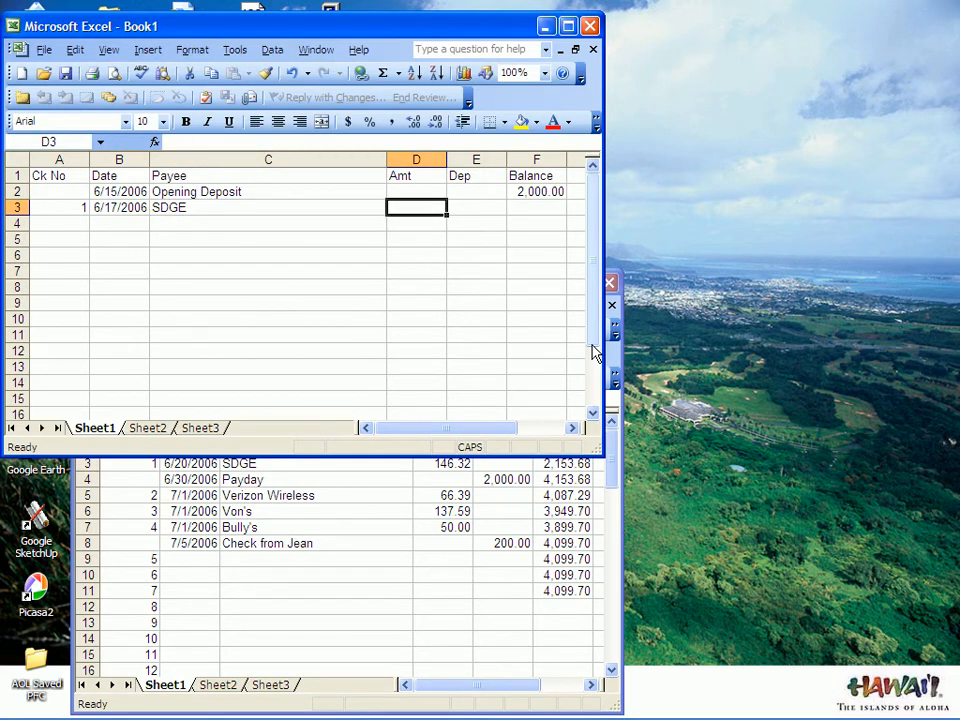
{"action": "type", "text": "13"}
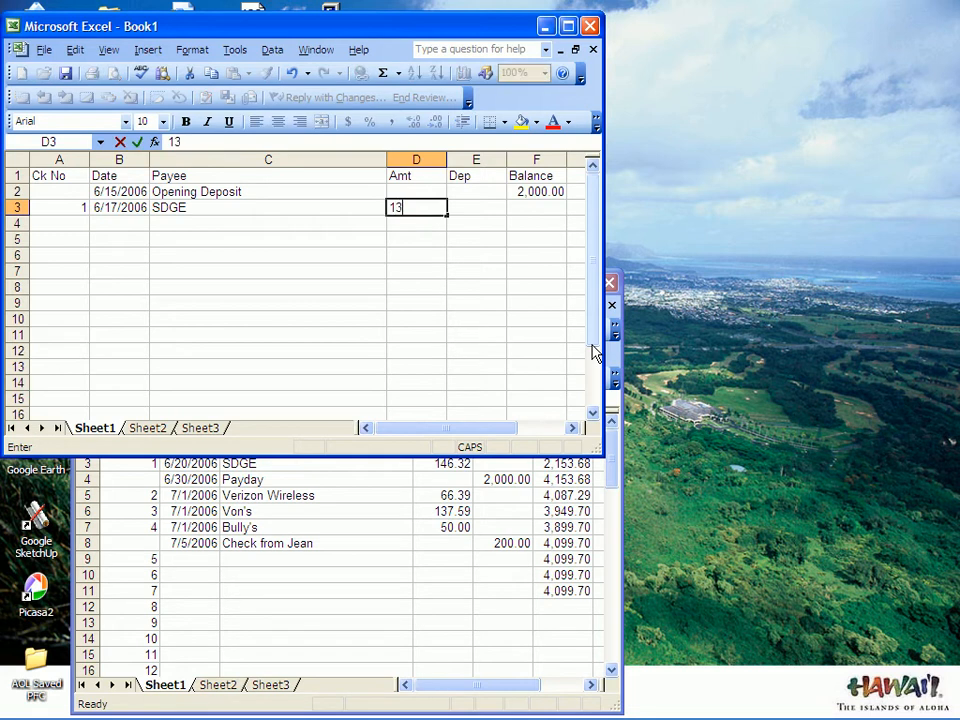
{"action": "type", "text": "7.42"}
{"action": "key", "text": "Tab"}
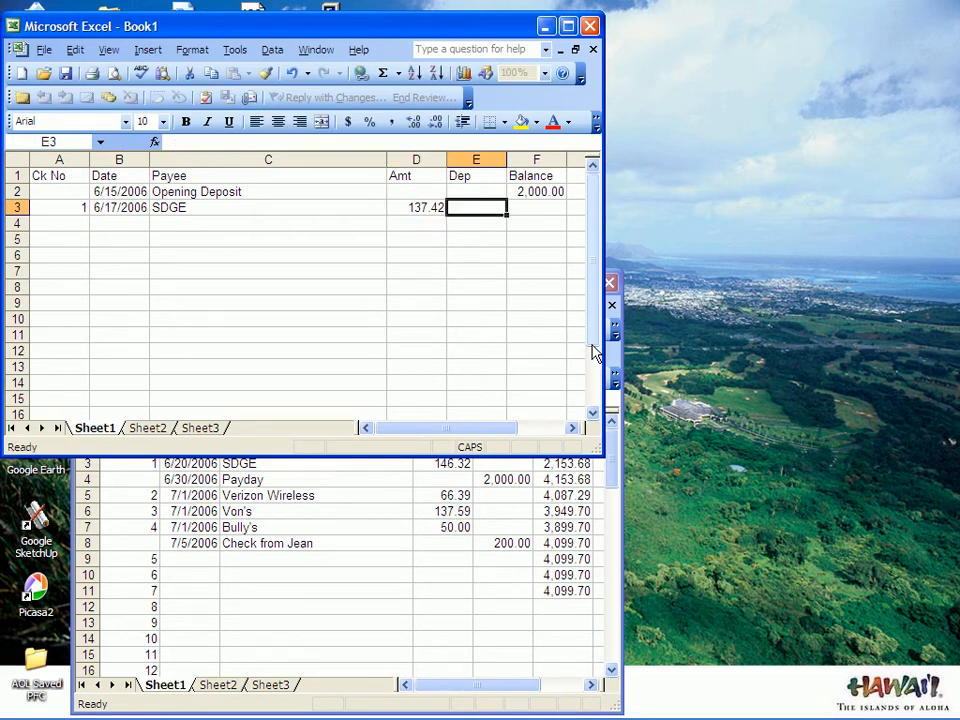
- Enter the running balance formula +F2-D3+E3 in cell F3
{"action": "key", "text": "Tab"}
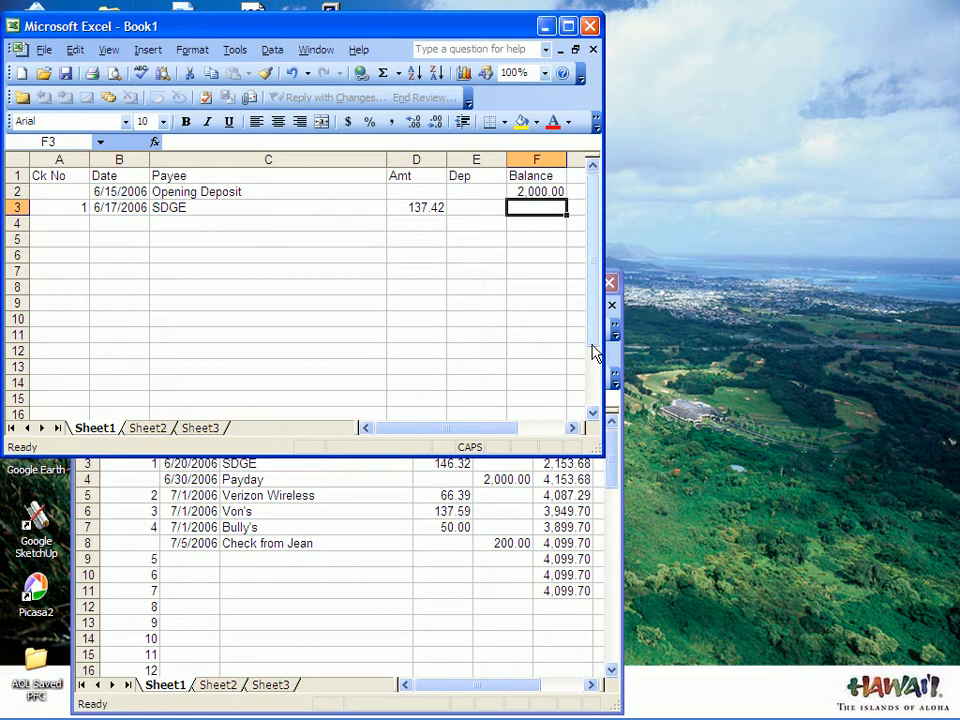
{"action": "left_click", "coordinate": [715, 248]}
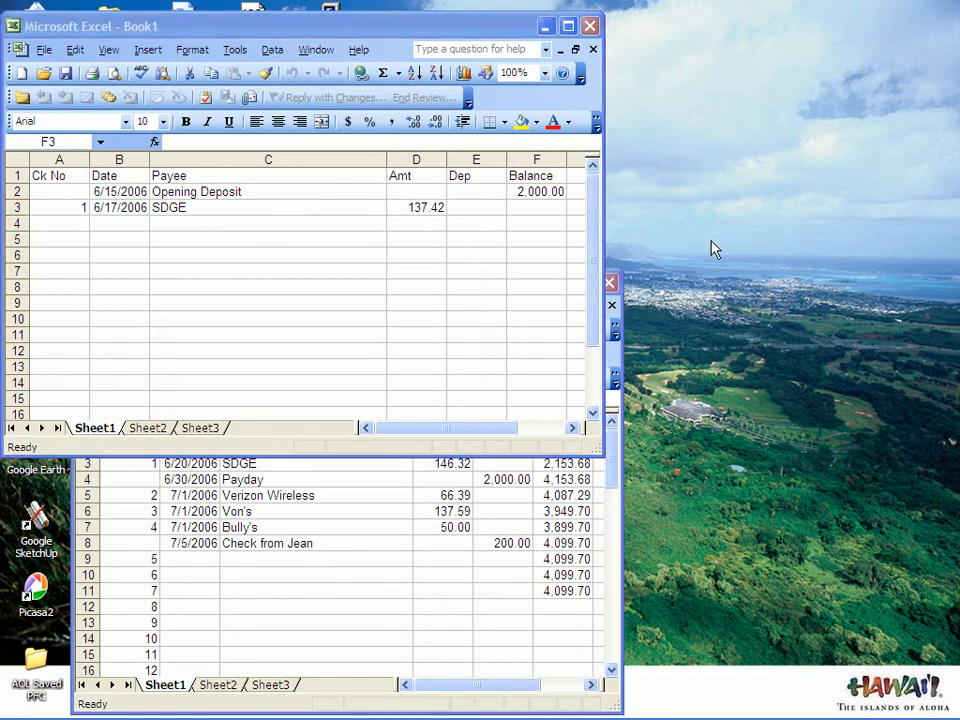
{"action": "left_click", "coordinate": [540, 207]}
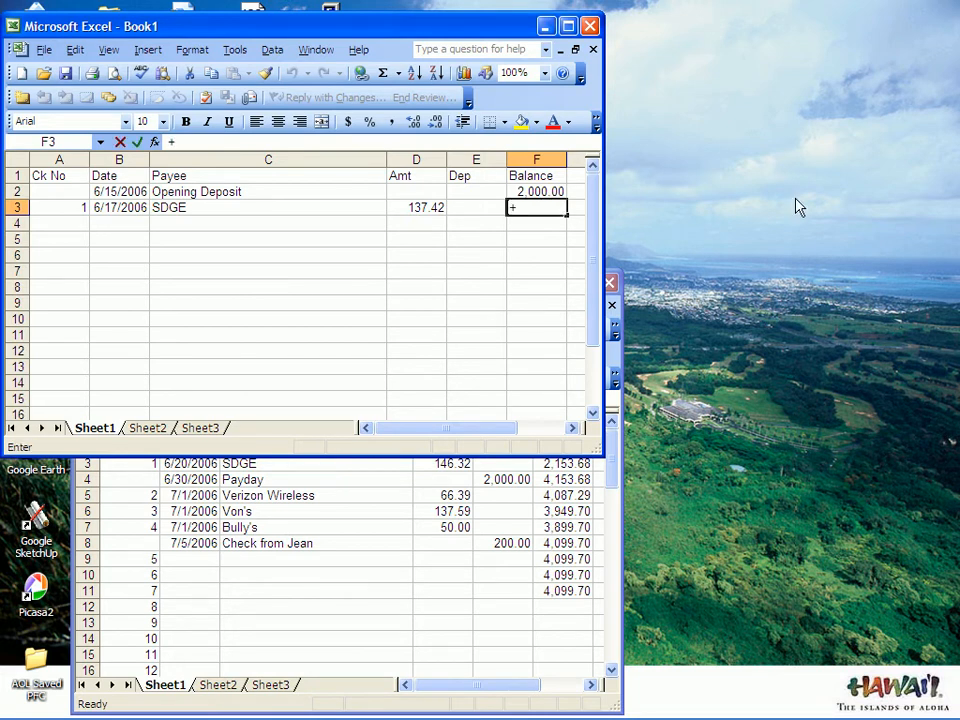
{"action": "type", "text": "+"}
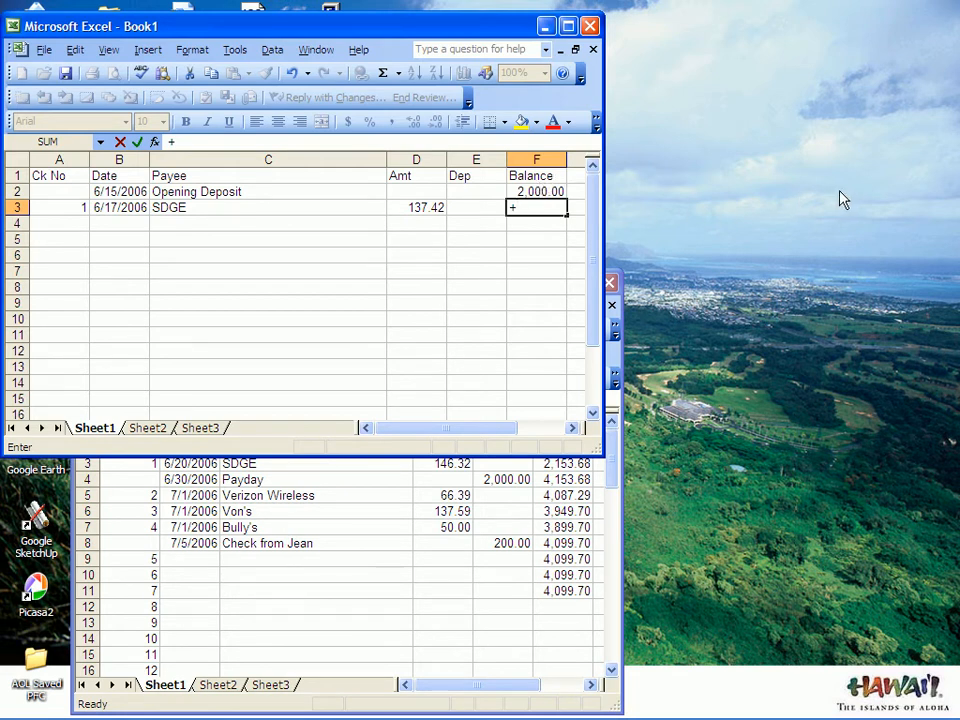
{"action": "key", "text": "Up"}
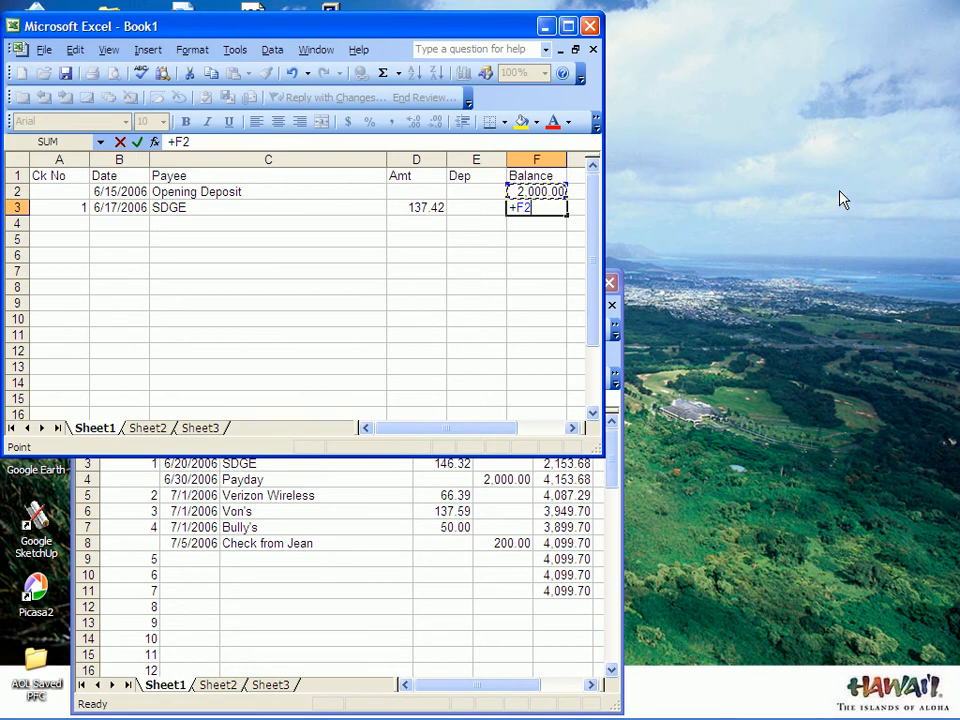
{"action": "type", "text": "-"}
{"action": "key", "text": "Left"}
{"action": "key", "text": "Left"}
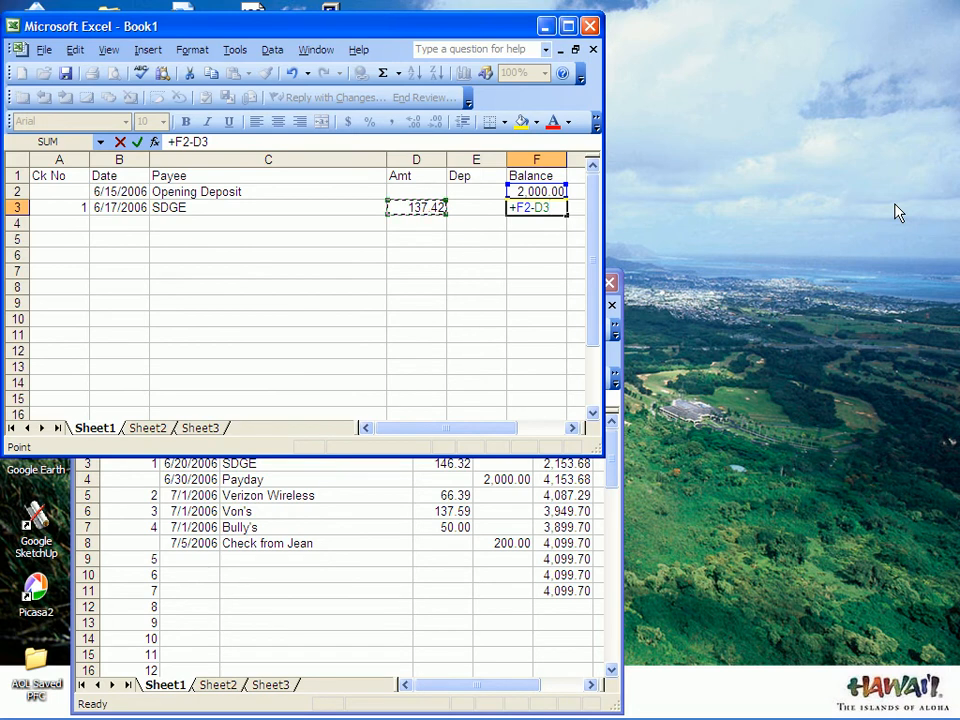
{"action": "type", "text": "+"}
{"action": "key", "text": "Left"}
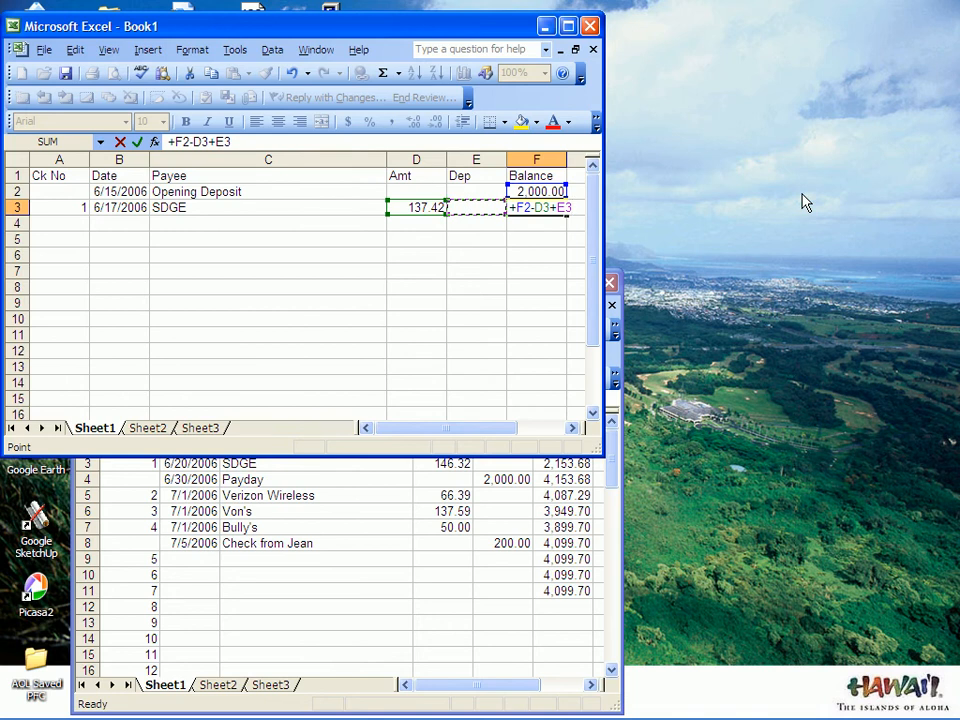
{"action": "key", "text": "Return"}
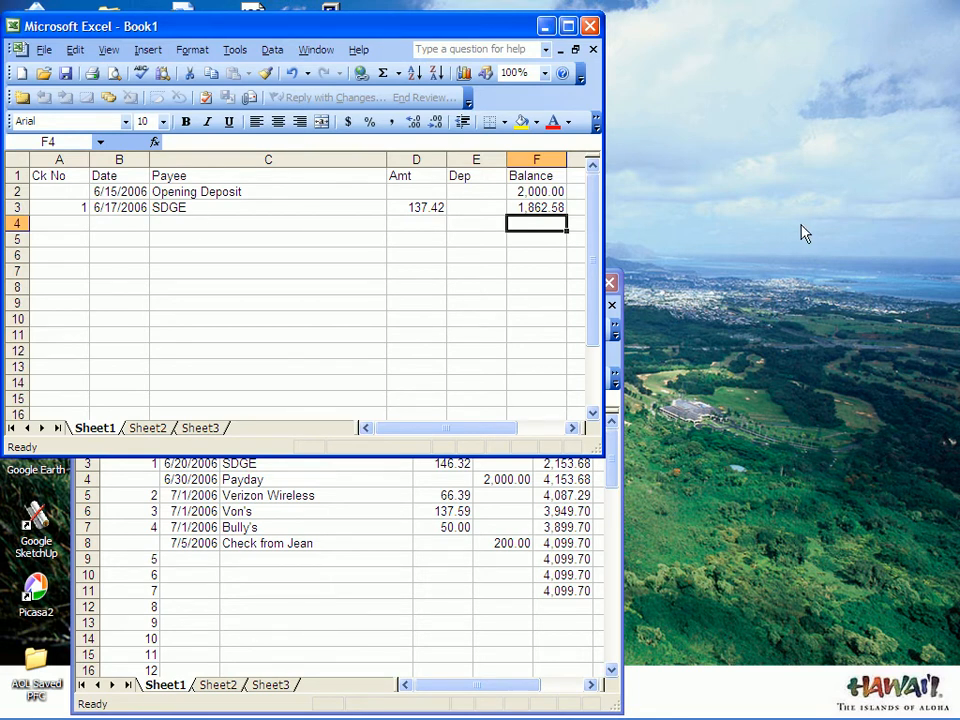
- Enter the date 6/30/06 in B4 and Payday as the payee in C4, leaving the check number and amount blank
{"action": "key", "text": "Left"}
{"action": "key", "text": "Left"}
{"action": "key", "text": "Left"}
{"action": "key", "text": "Left"}
{"action": "key", "text": "Left"}
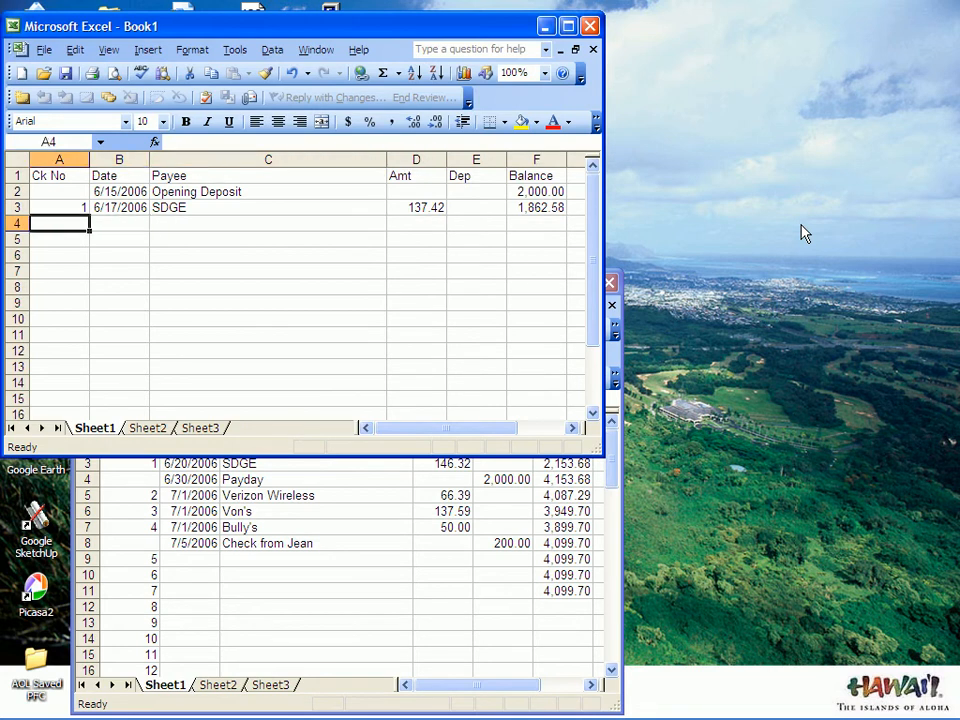
{"action": "key", "text": "Right"}
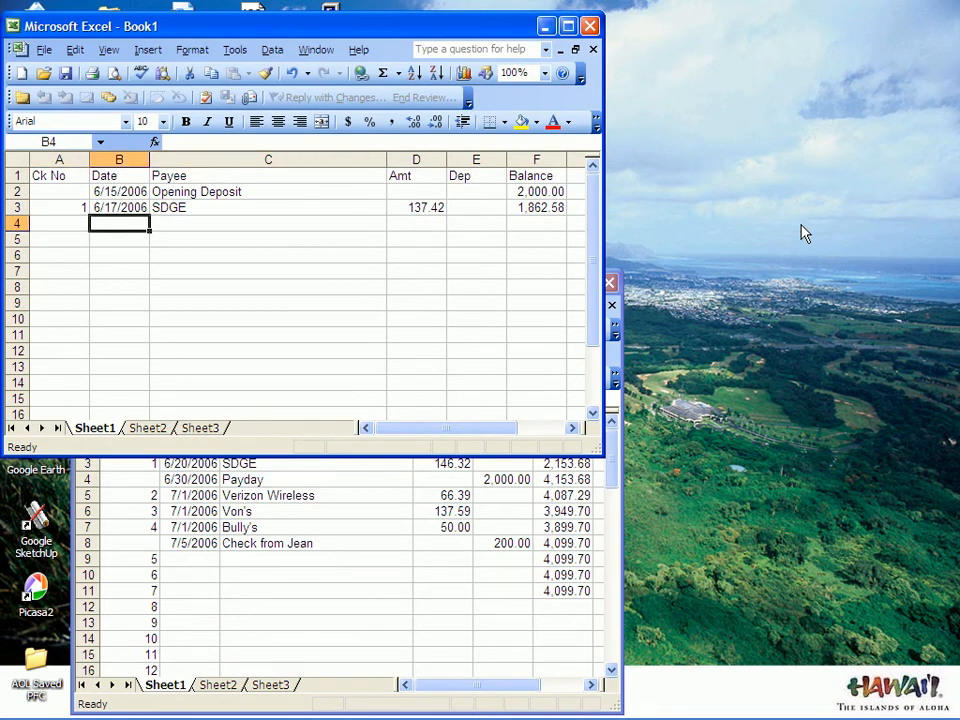
{"action": "type", "text": "6/"}
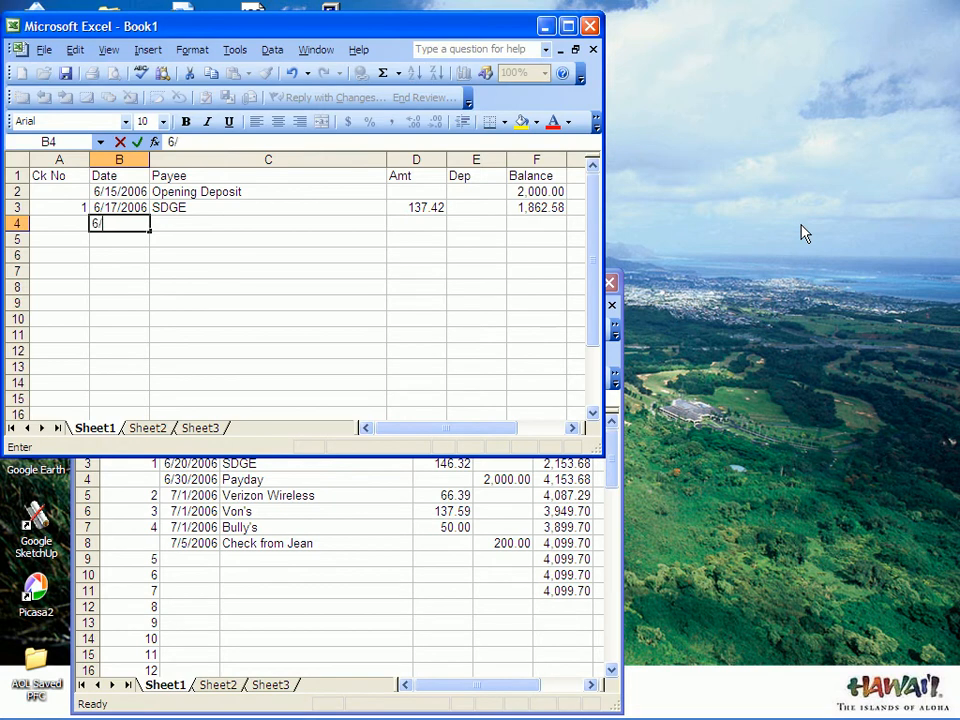
{"action": "type", "text": "30/06"}
{"action": "key", "text": "Tab"}
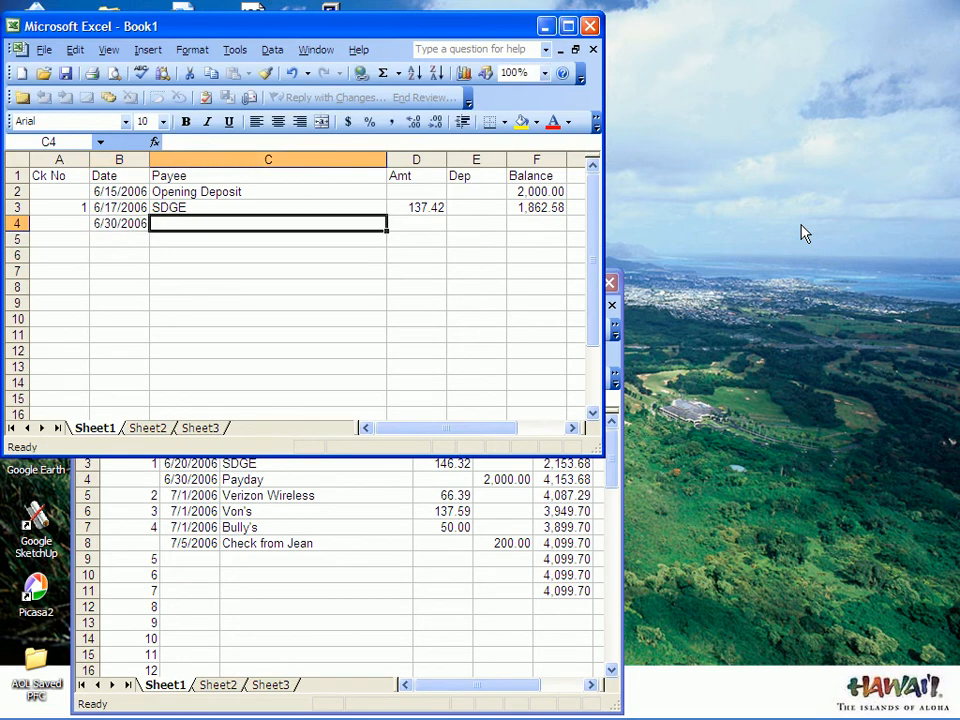
{"action": "type", "text": "Payday"}
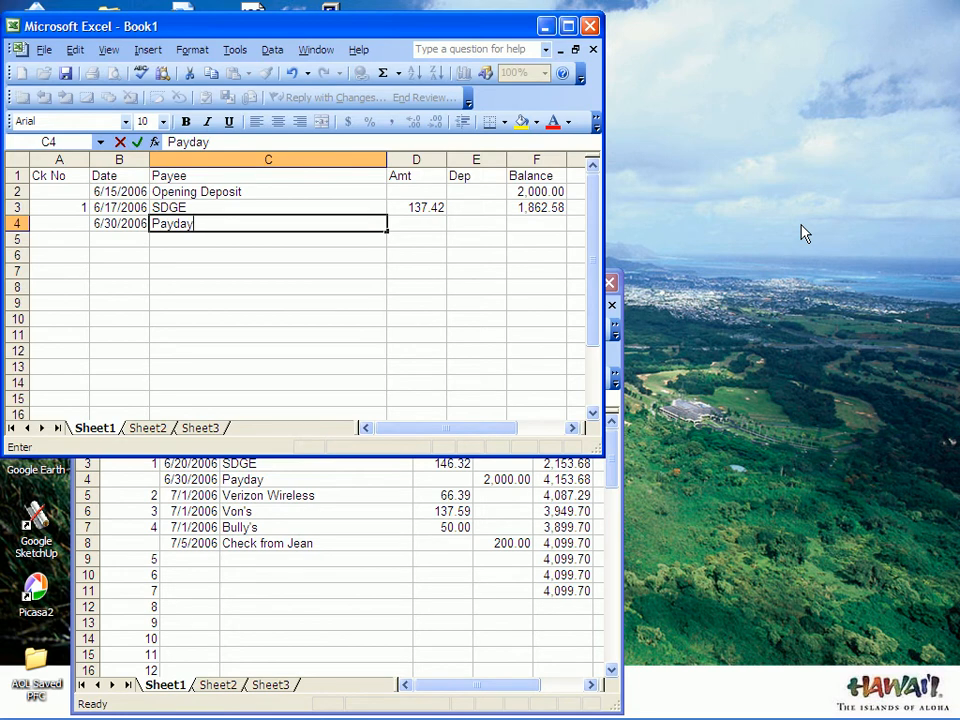
{"action": "key", "text": "Tab"}
{"action": "key", "text": "Tab"}
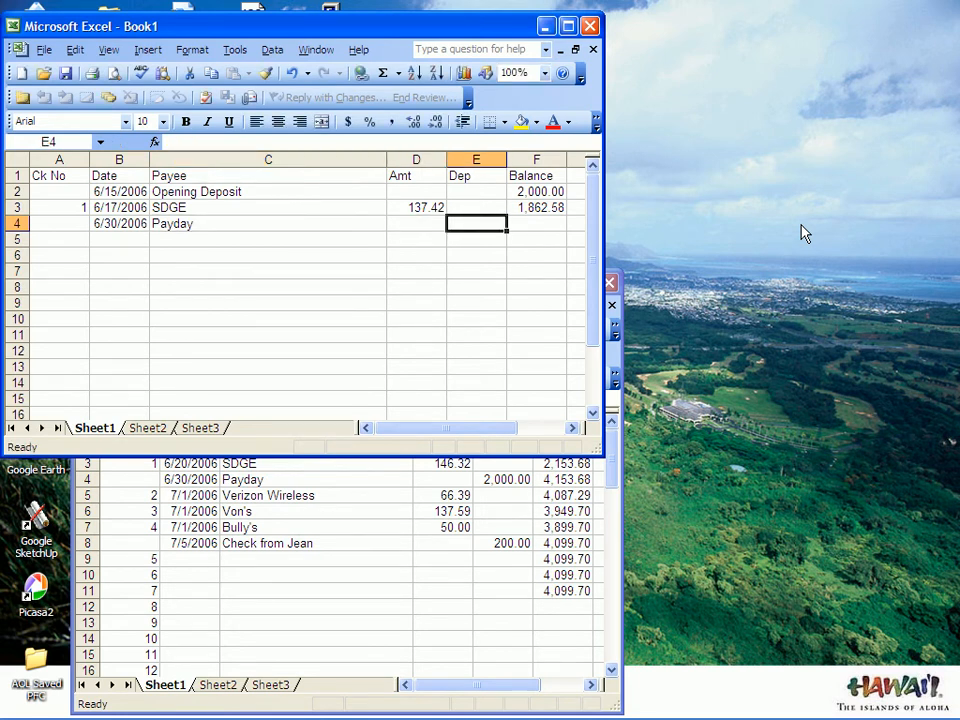
- Enter 2000 as the payday deposit in cell E4
{"action": "type", "text": "2000"}
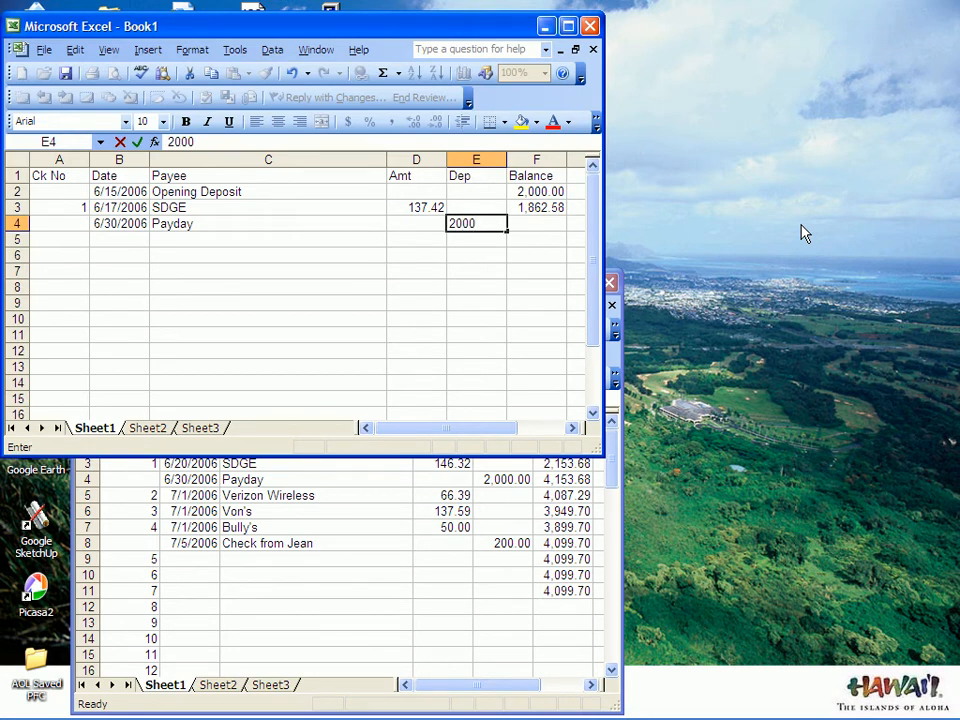
{"action": "key", "text": "Return"}
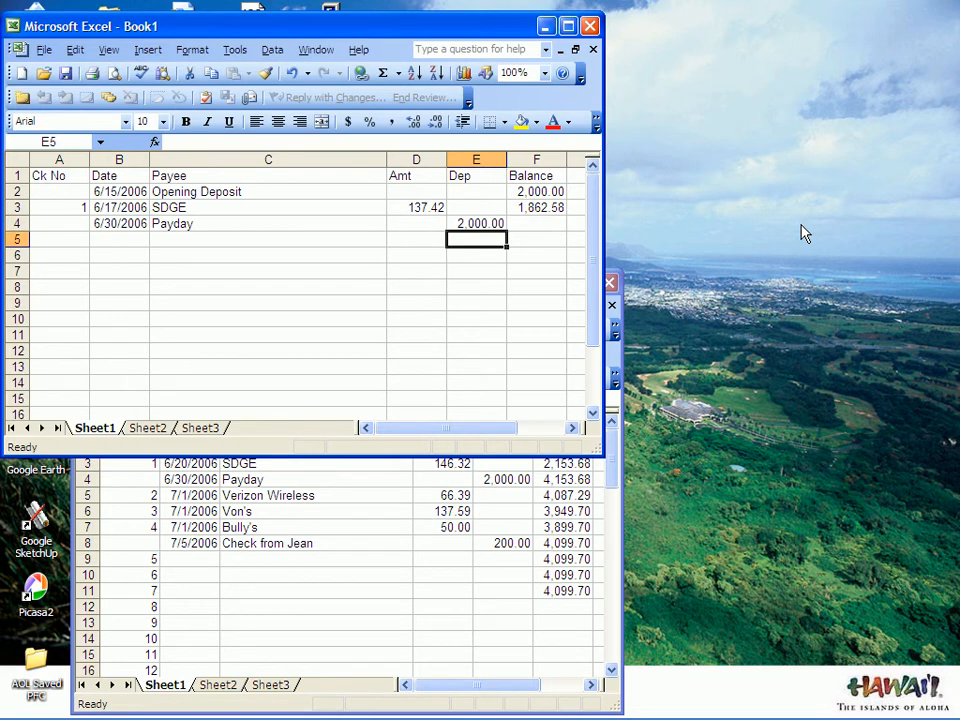
{"action": "key", "text": "Right"}
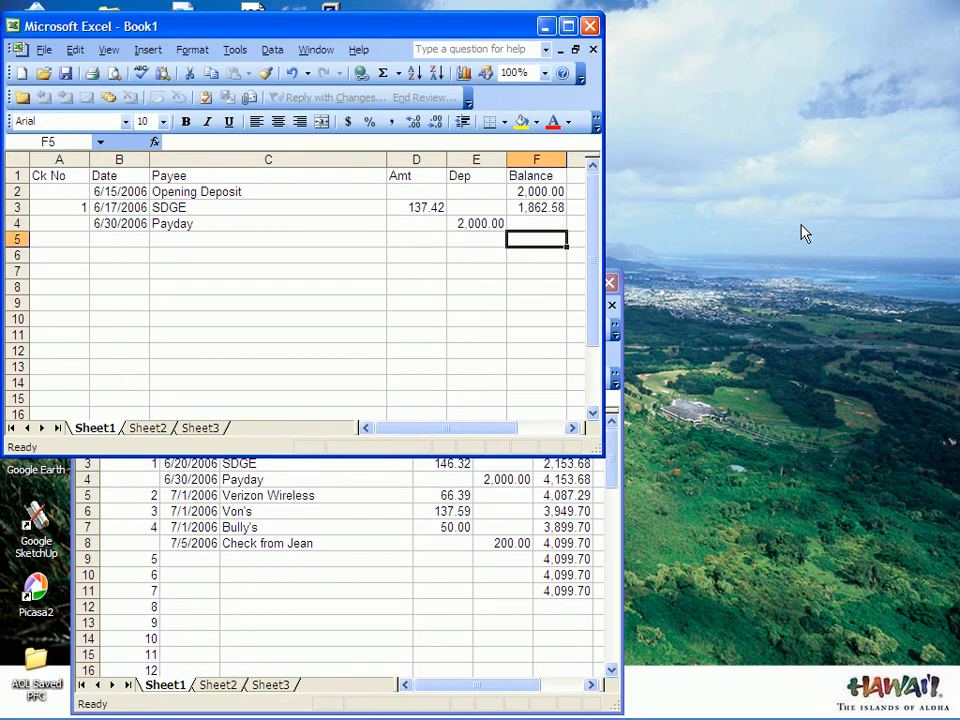
{"action": "key", "text": "Up"}
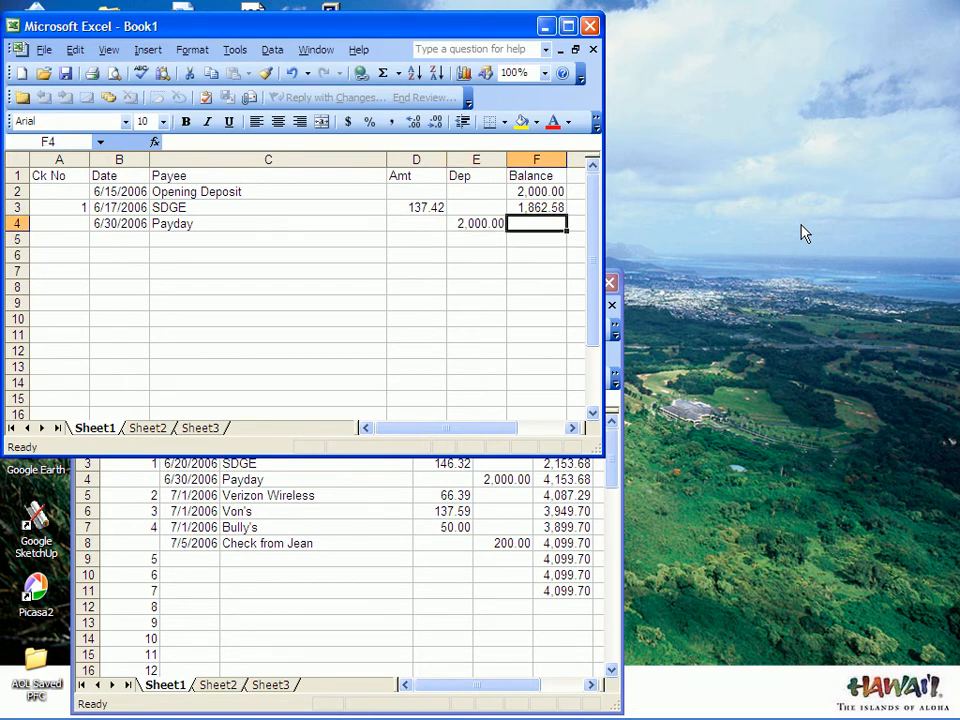
{"action": "key", "text": "Left"}
{"action": "key", "text": "Left"}
{"action": "key", "text": "Right"}
{"action": "key", "text": "Right"}
{"action": "key", "text": "Right"}
{"action": "key", "text": "Left"}
{"action": "key", "text": "Up"}
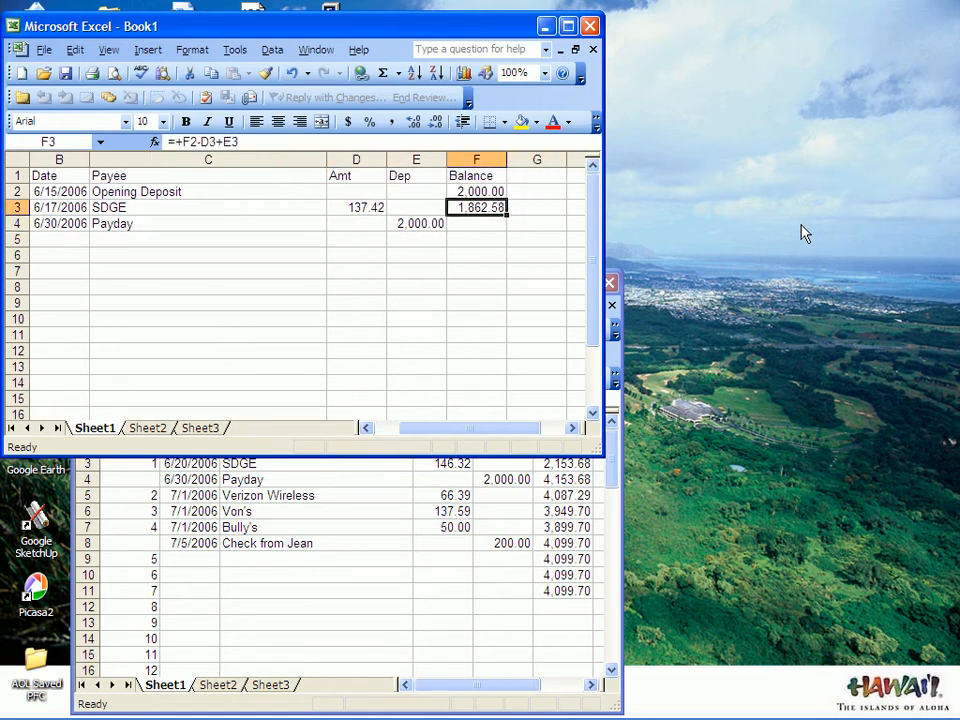
{"action": "key", "text": "Down"}
{"action": "key", "text": "Left"}
{"action": "key", "text": "Left"}
{"action": "key", "text": "Right"}
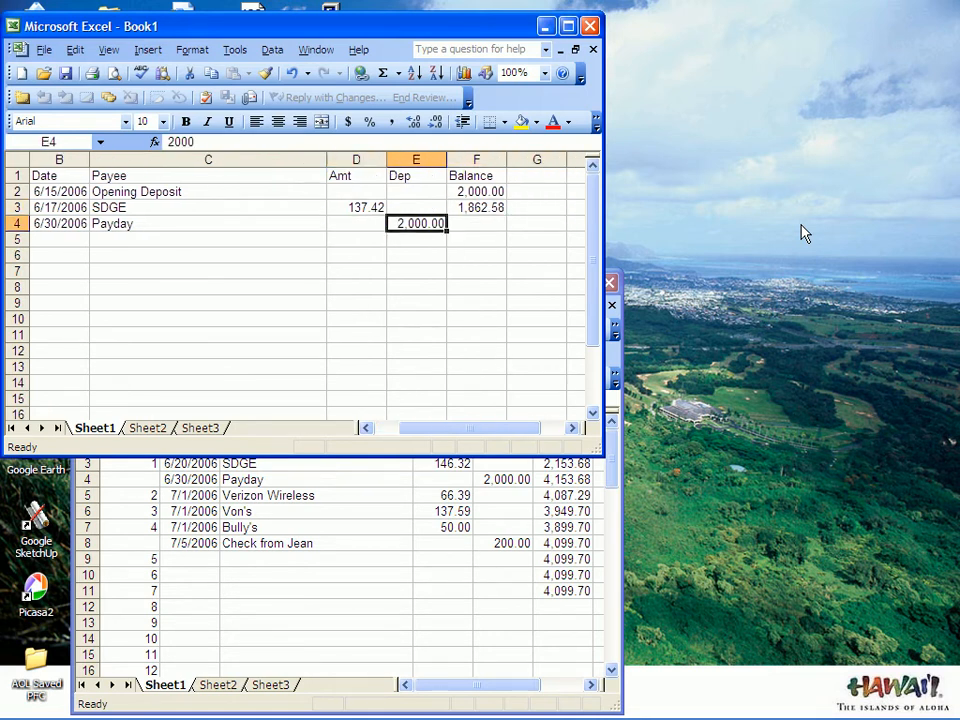
{"action": "key", "text": "Right"}
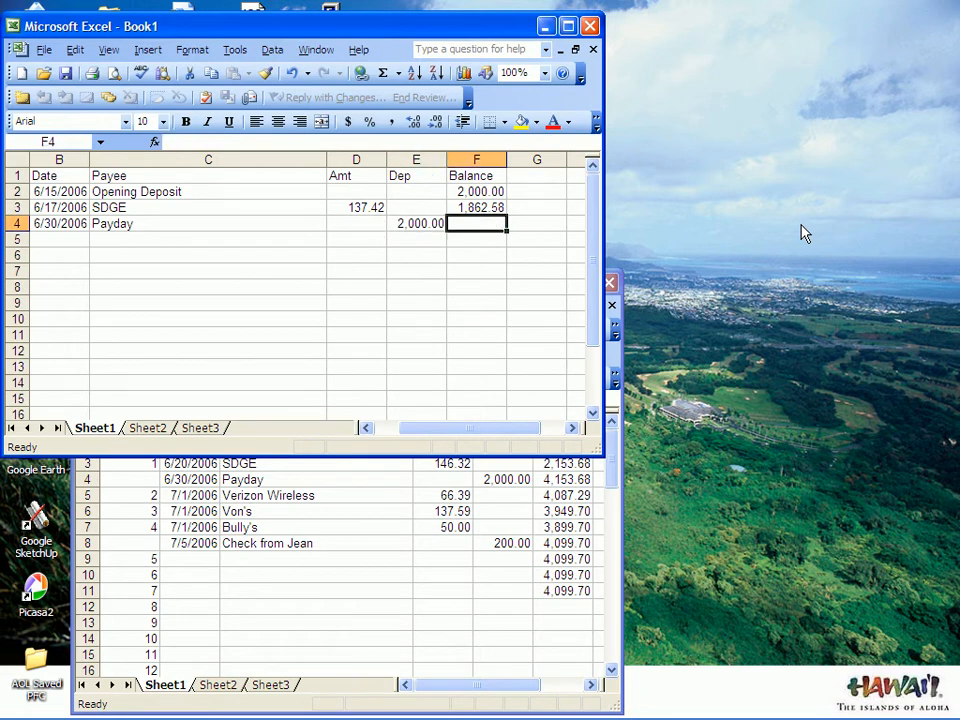
{"action": "key", "text": "Left"}
{"action": "key", "text": "Left"}
{"action": "key", "text": "Left"}
{"action": "key", "text": "Left"}
{"action": "key", "text": "Left"}
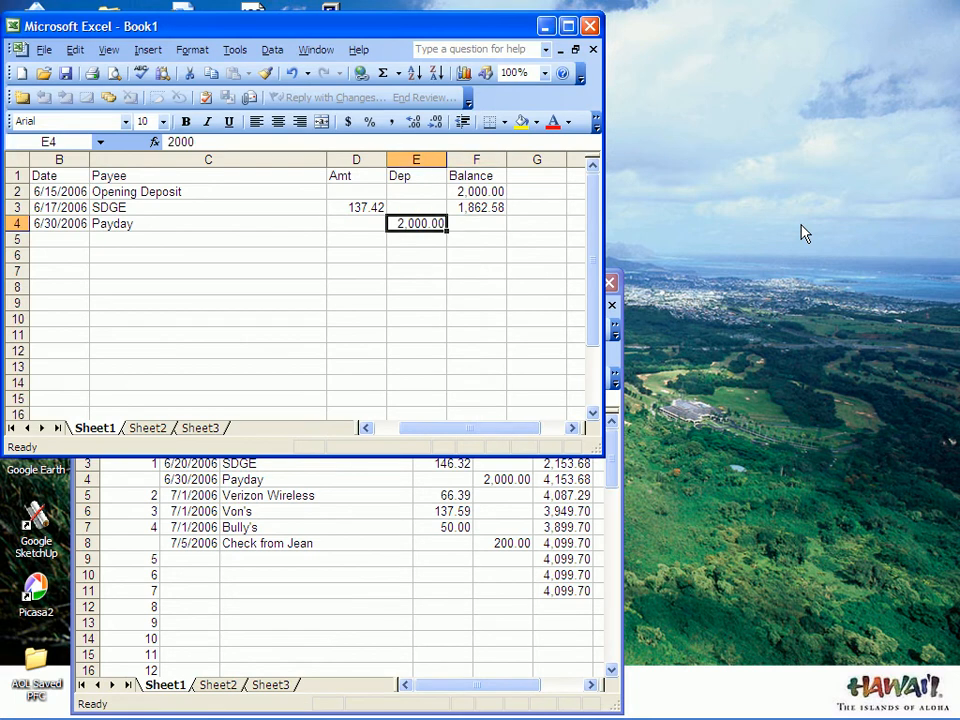
{"action": "key", "text": "Right"}
{"action": "key", "text": "Right"}
{"action": "key", "text": "Right"}
{"action": "key", "text": "Right"}
{"action": "key", "text": "Right"}
- Copy the running balance formula from F3 into F4 for the Payday row and clear the copy selection
{"action": "key", "text": "Up"}
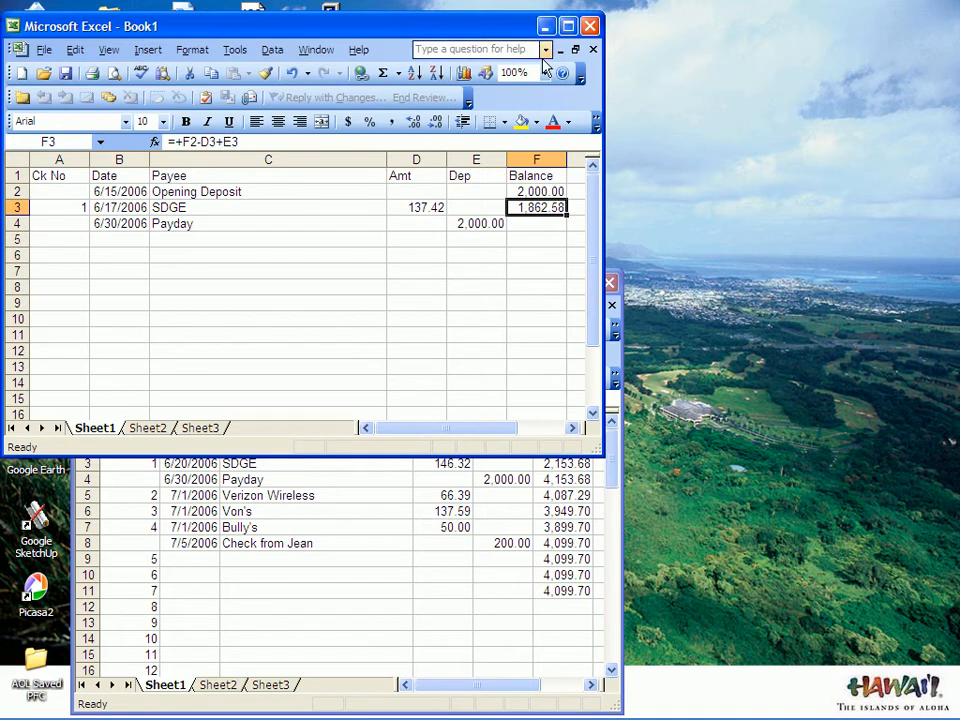
{"action": "left_click", "coordinate": [75, 50]}
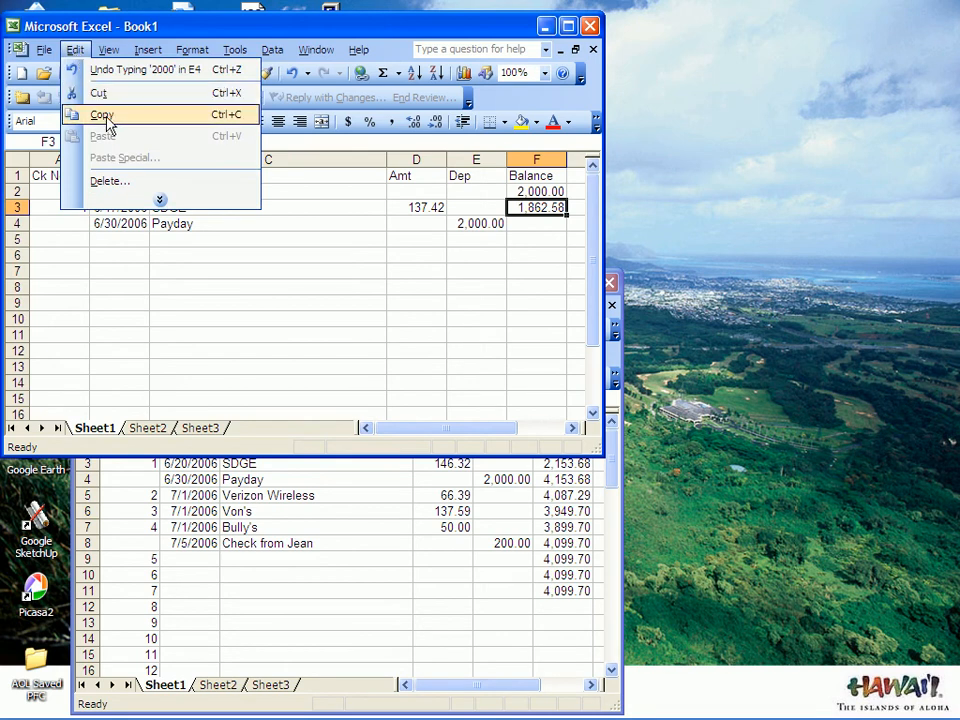
{"action": "left_click", "coordinate": [108, 114]}
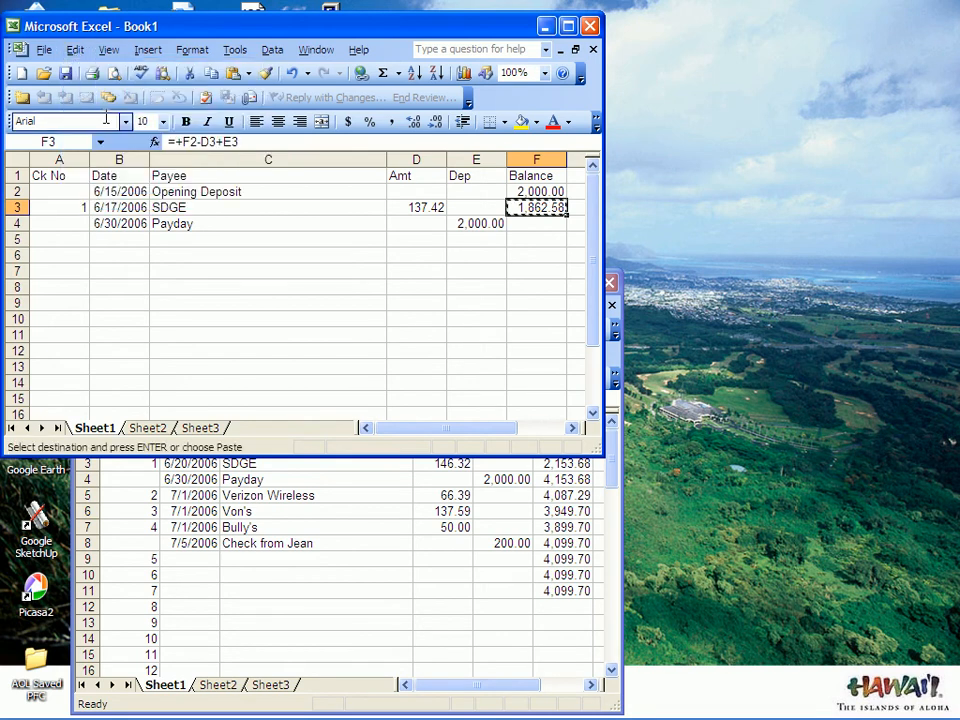
{"action": "left_click", "coordinate": [530, 224]}
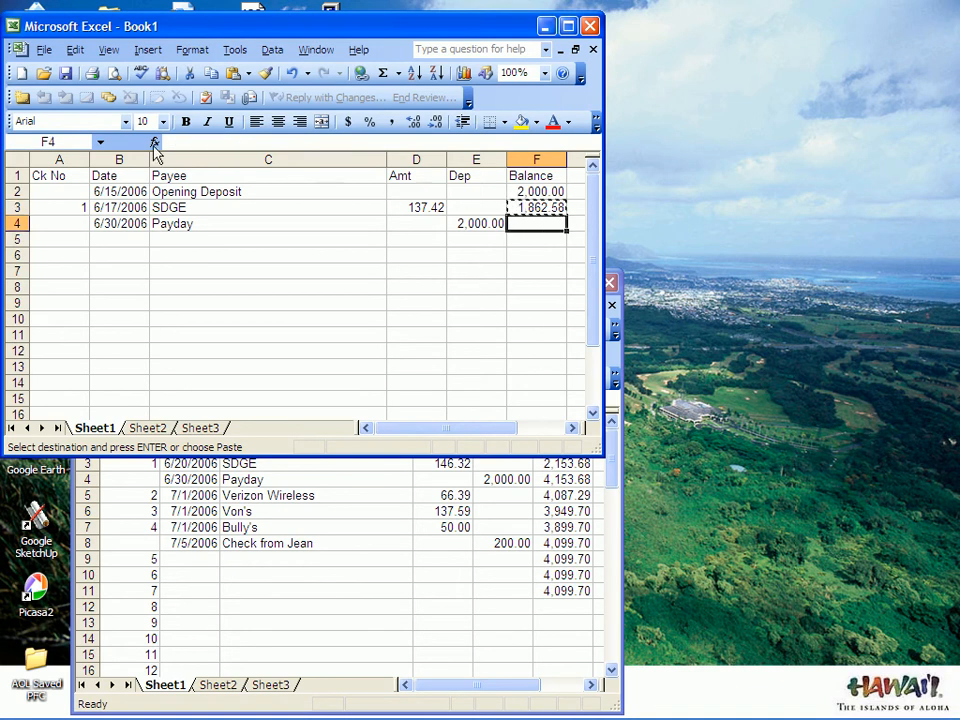
{"action": "left_click", "coordinate": [76, 51]}
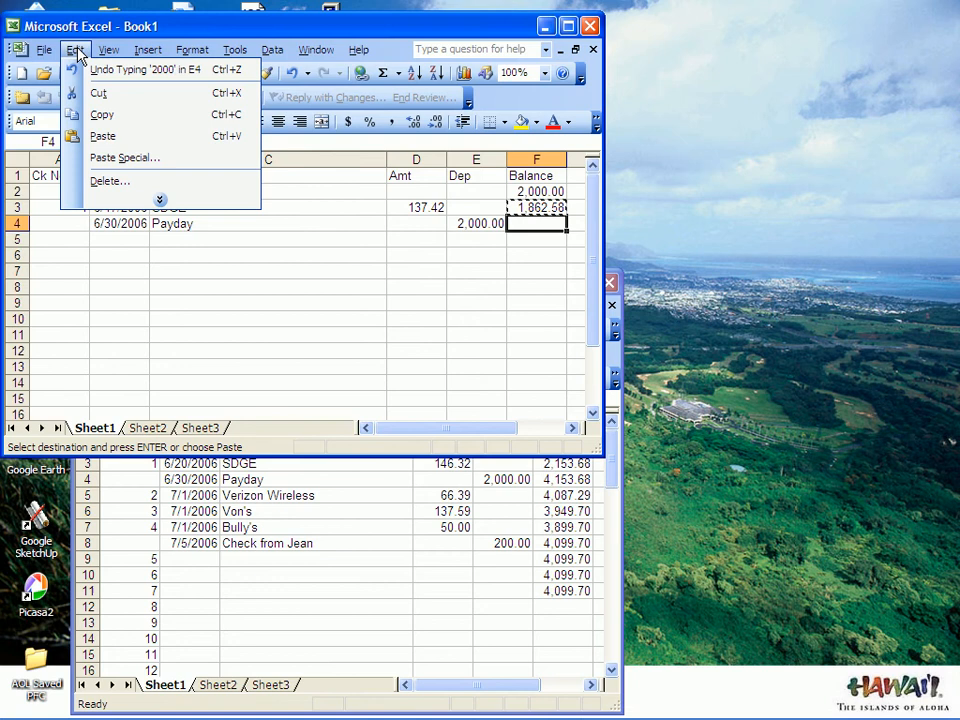
{"action": "left_click", "coordinate": [100, 136]}
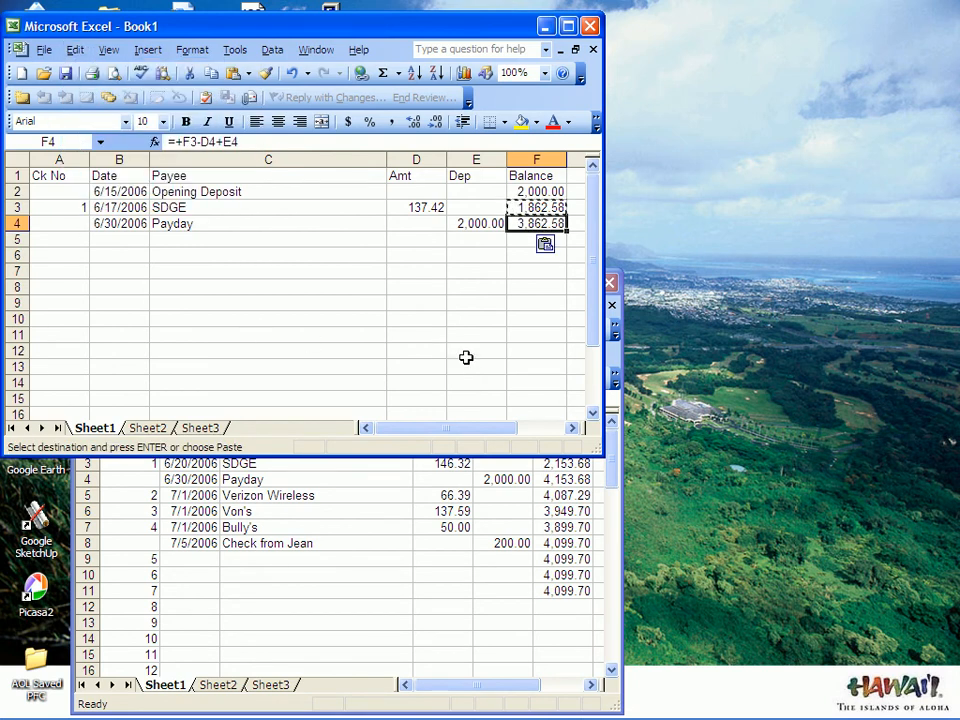
{"action": "key", "text": "Escape"}
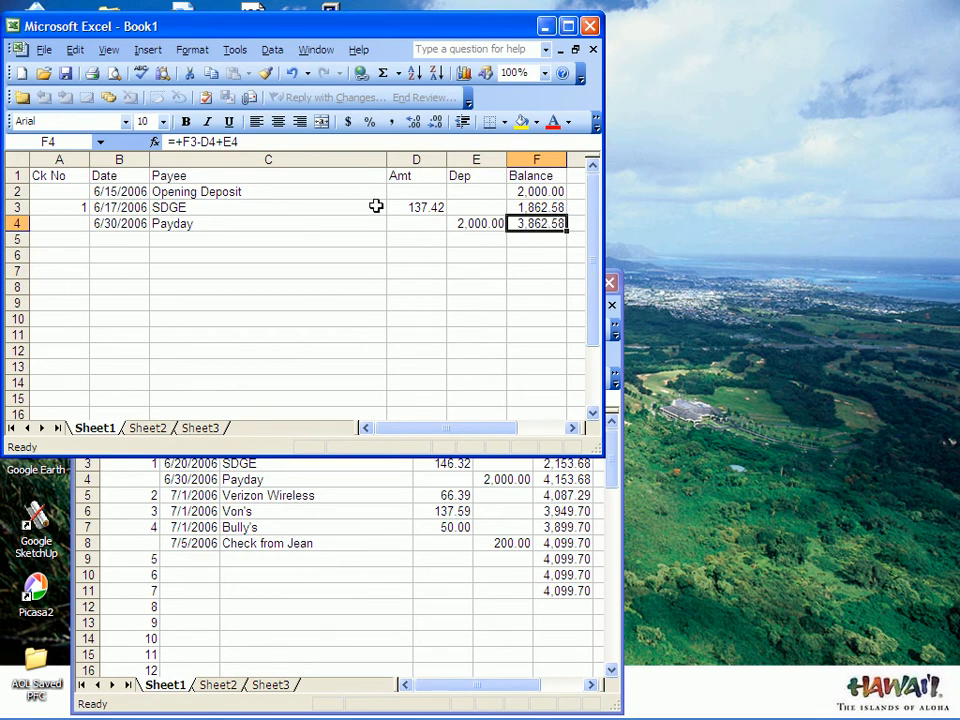
{"action": "left_click", "coordinate": [529, 207]}
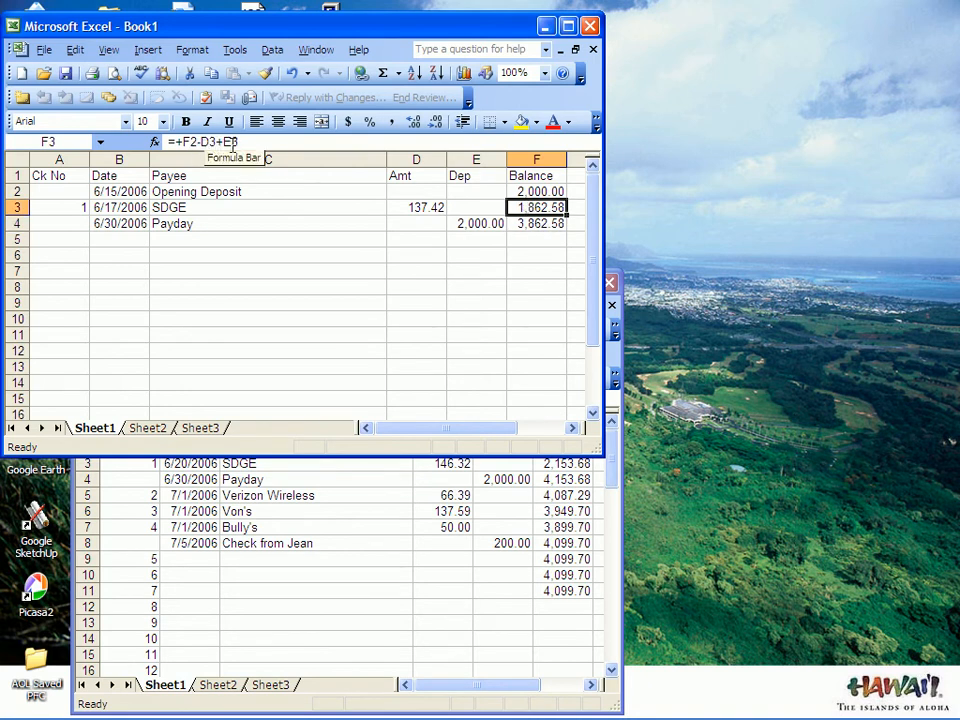
- Copy the running balance formula from F4 down into cells F5 through F15
{"action": "left_click", "coordinate": [533, 224]}
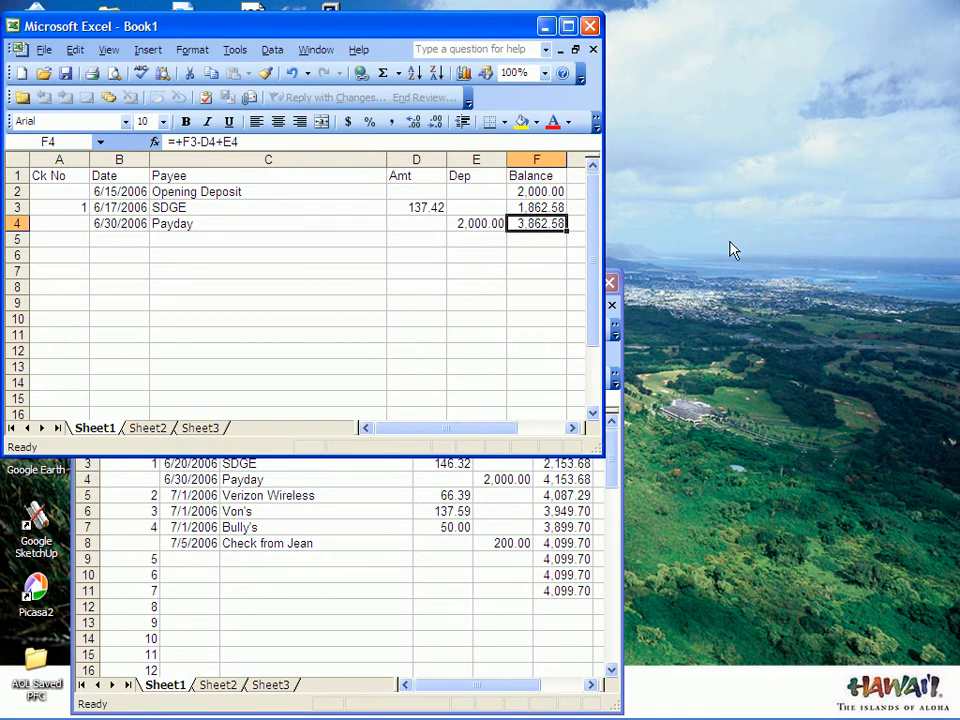
{"action": "key", "text": "ctrl+c"}
{"action": "key", "text": "Down"}
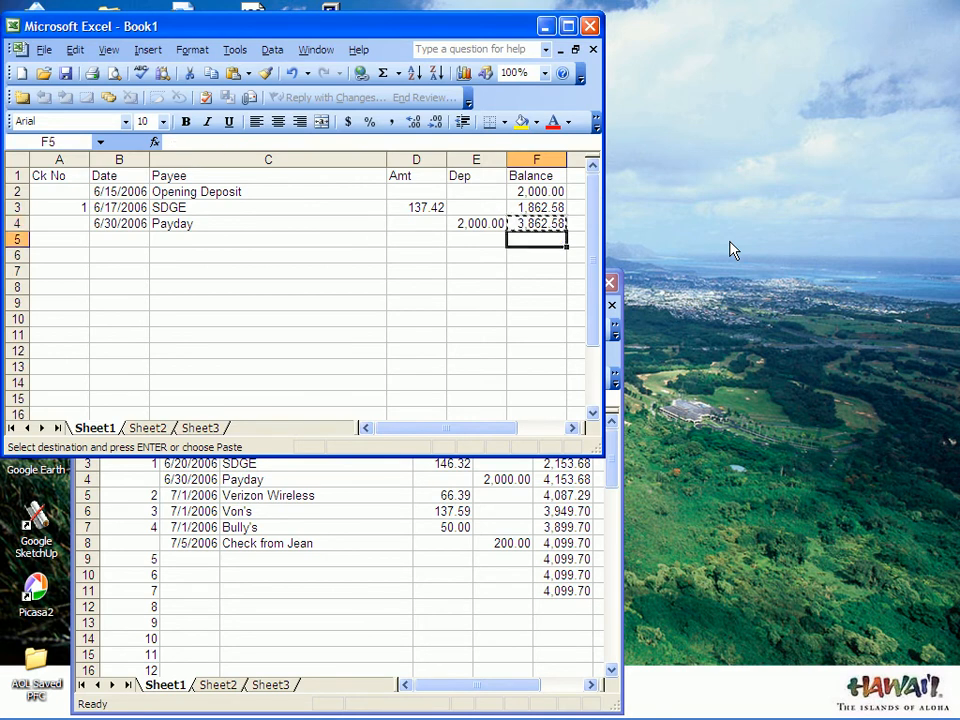
{"action": "key", "text": "shift+Down"}
{"action": "key", "text": "shift+Down"}
{"action": "key", "text": "shift+Down"}
{"action": "key", "text": "shift+Down"}
{"action": "key", "text": "shift+Down"}
{"action": "key", "text": "shift+Down"}
{"action": "key", "text": "shift+Down"}
{"action": "key", "text": "shift+Down"}
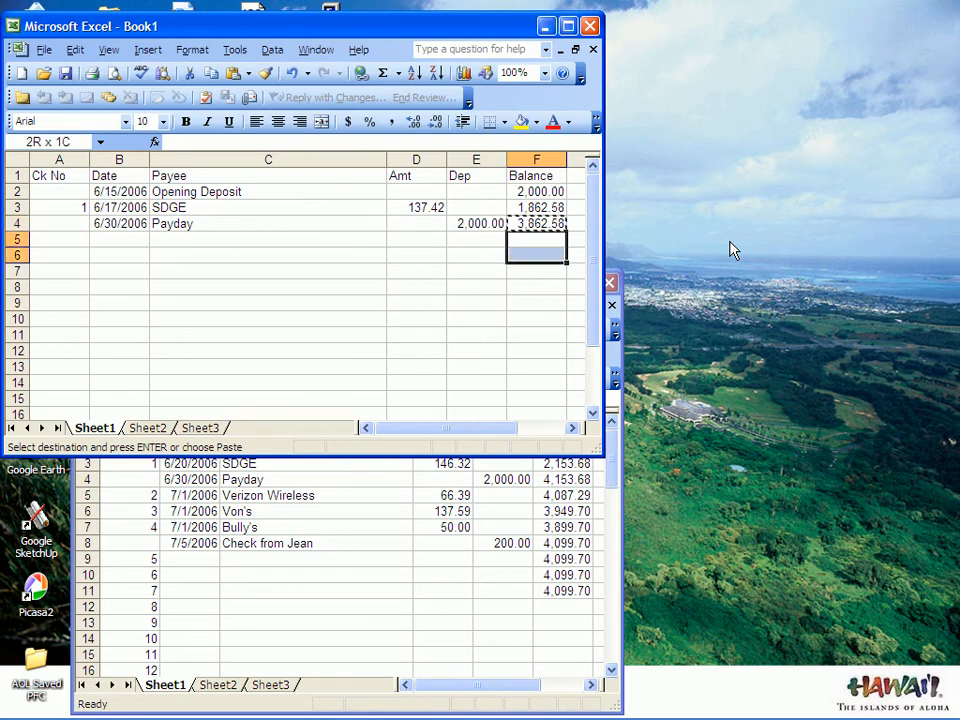
{"action": "key", "text": "shift+Down"}
{"action": "key", "text": "shift+Down"}
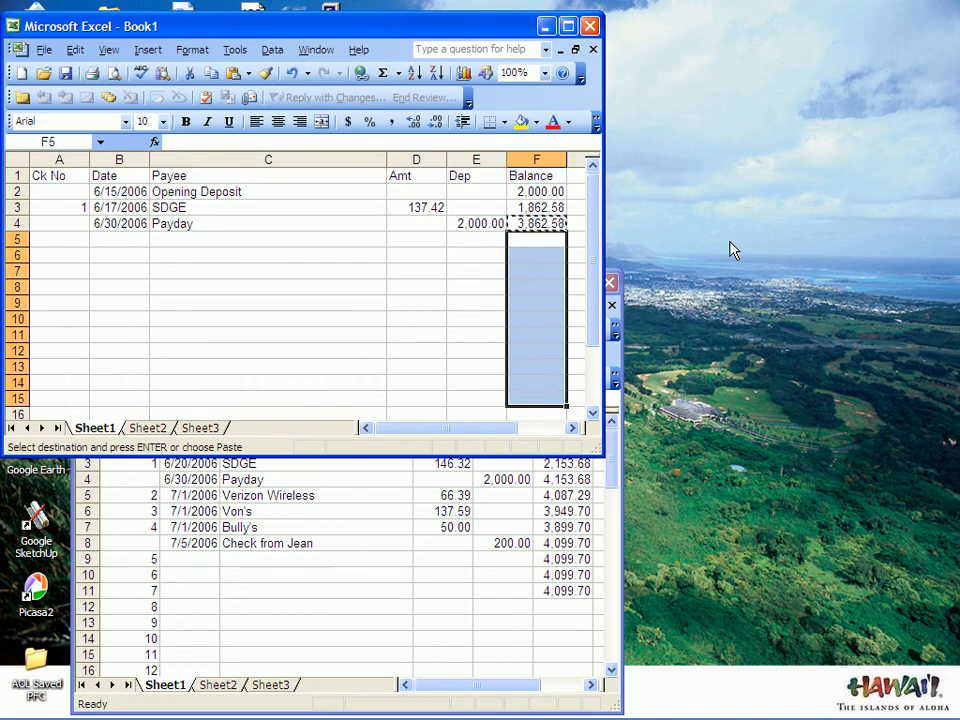
{"action": "key", "text": "ctrl+v"}
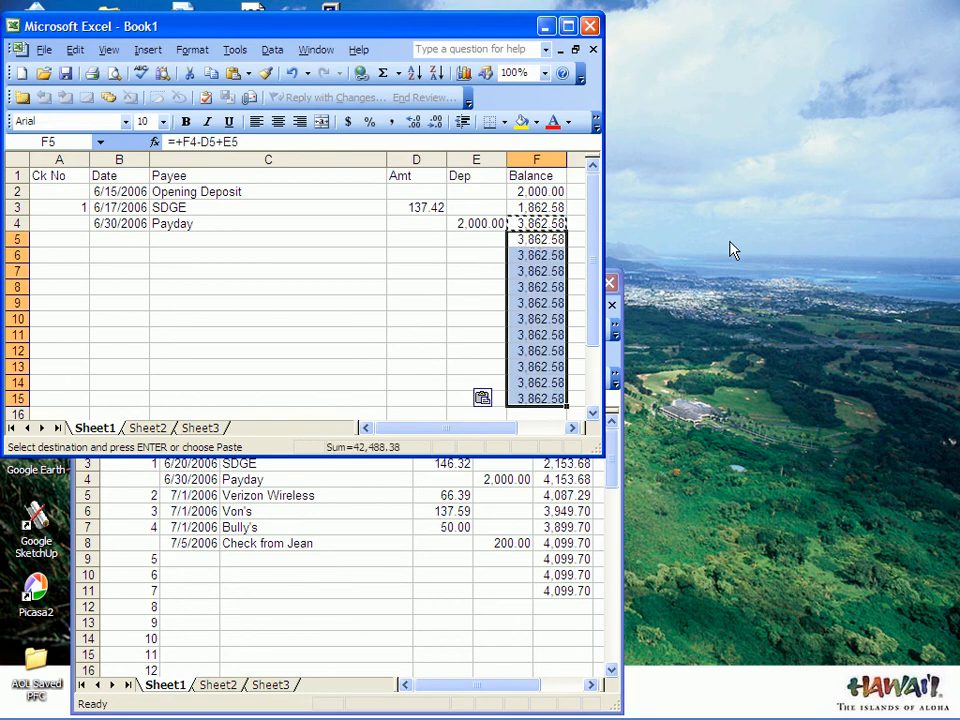
{"action": "key", "text": "Up"}
{"action": "key", "text": "Up"}
{"action": "key", "text": "Down"}
{"action": "key", "text": "Down"}
{"action": "key", "text": "Left"}
{"action": "key", "text": "Left"}
{"action": "key", "text": "Left"}
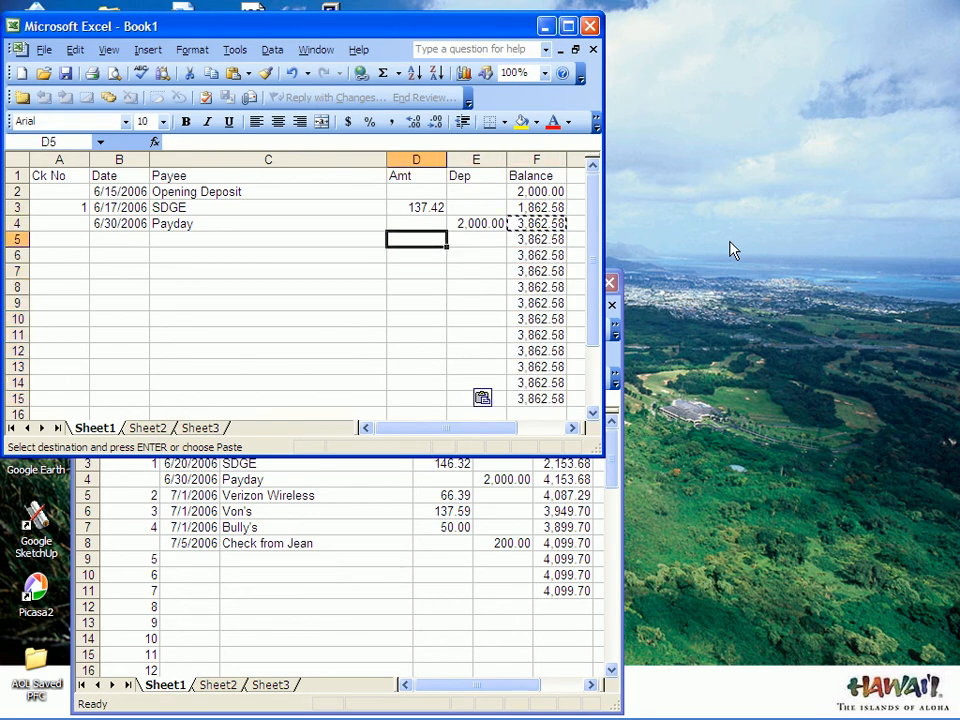
{"action": "key", "text": "Right"}
{"action": "key", "text": "Right"}
{"action": "key", "text": "Right"}
{"action": "key", "text": "Left"}
{"action": "key", "text": "Left"}
{"action": "key", "text": "Left"}
{"action": "key", "text": "Left"}
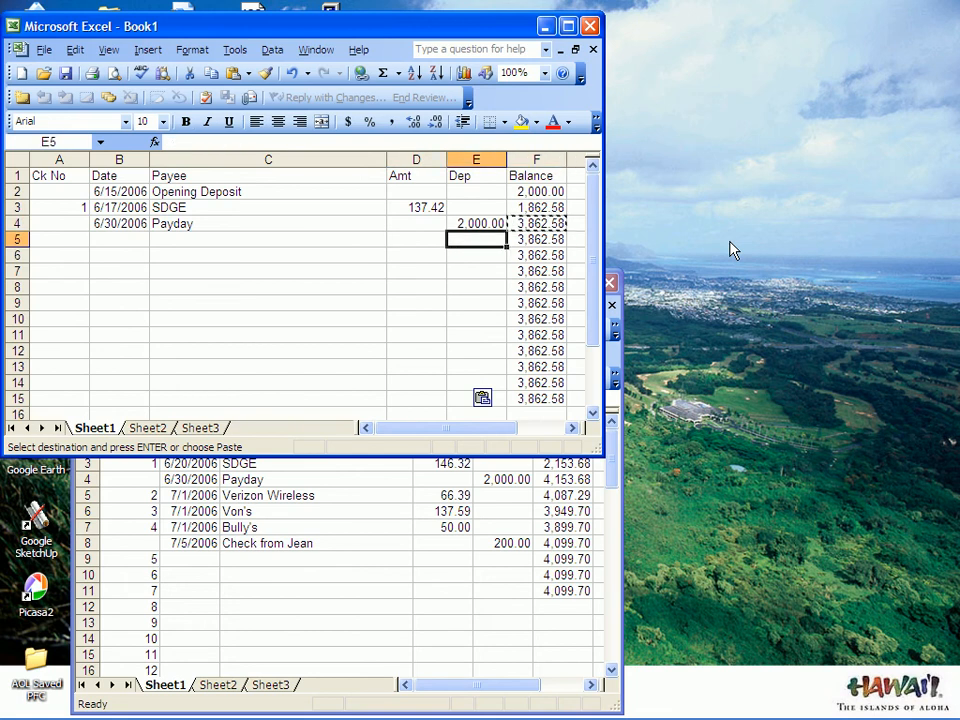
{"action": "key", "text": "Right"}
{"action": "key", "text": "Right"}
{"action": "key", "text": "Right"}
{"action": "key", "text": "Right"}
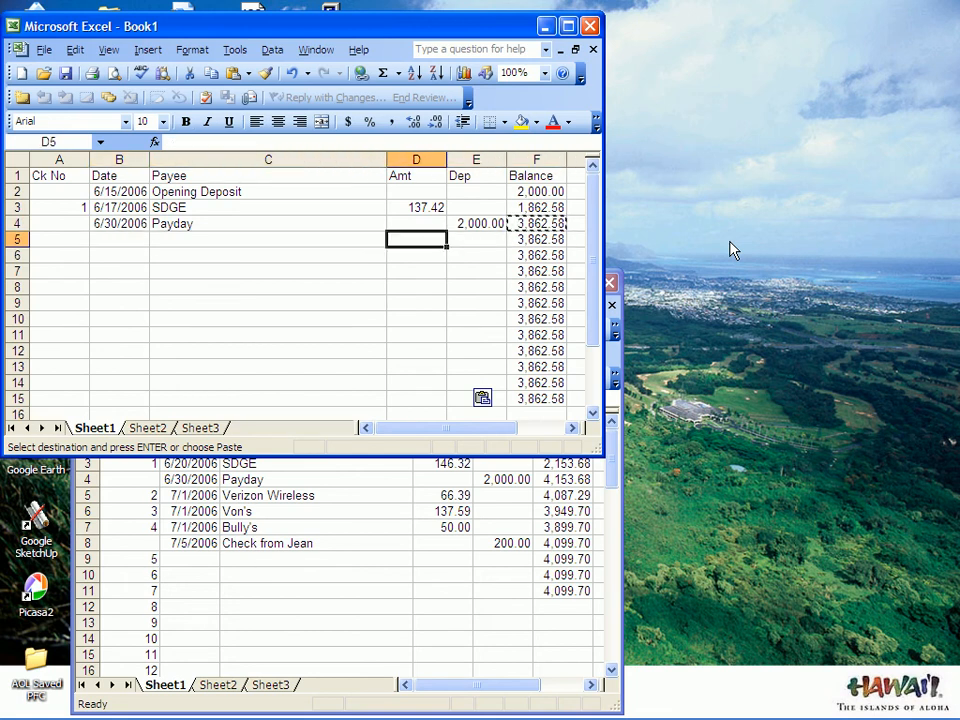
{"action": "key", "text": "Down"}
{"action": "key", "text": "Down"}
{"action": "key", "text": "Down"}
{"action": "key", "text": "Down"}
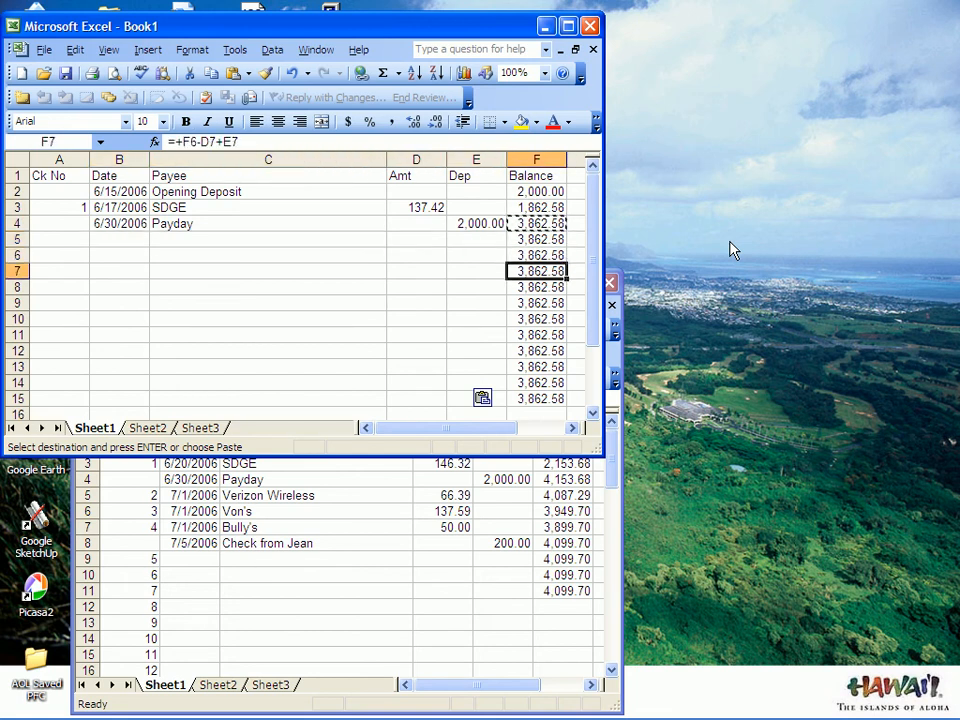
- Start the row 5 entry with check number 2 in A5 and the date 7/1 in B5
{"action": "key", "text": "Up"}
{"action": "key", "text": "Up"}
{"action": "key", "text": "Up"}
{"action": "key", "text": "Up"}
{"action": "key", "text": "Left"}
{"action": "key", "text": "Left"}
{"action": "key", "text": "Left"}
{"action": "key", "text": "Left"}
{"action": "key", "text": "Left"}
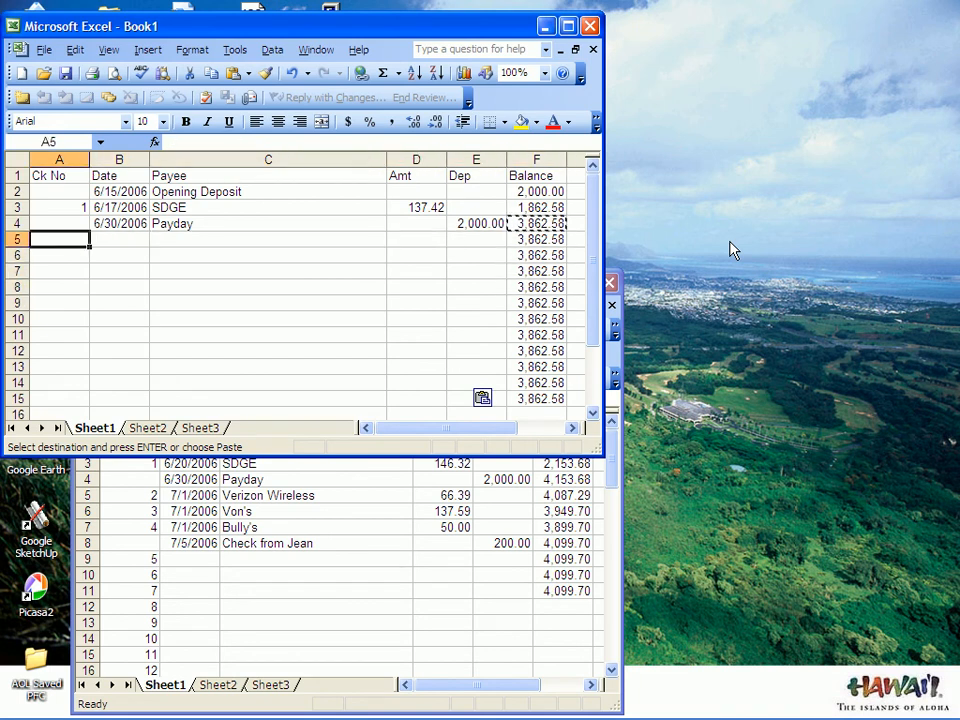
{"action": "type", "text": "2"}
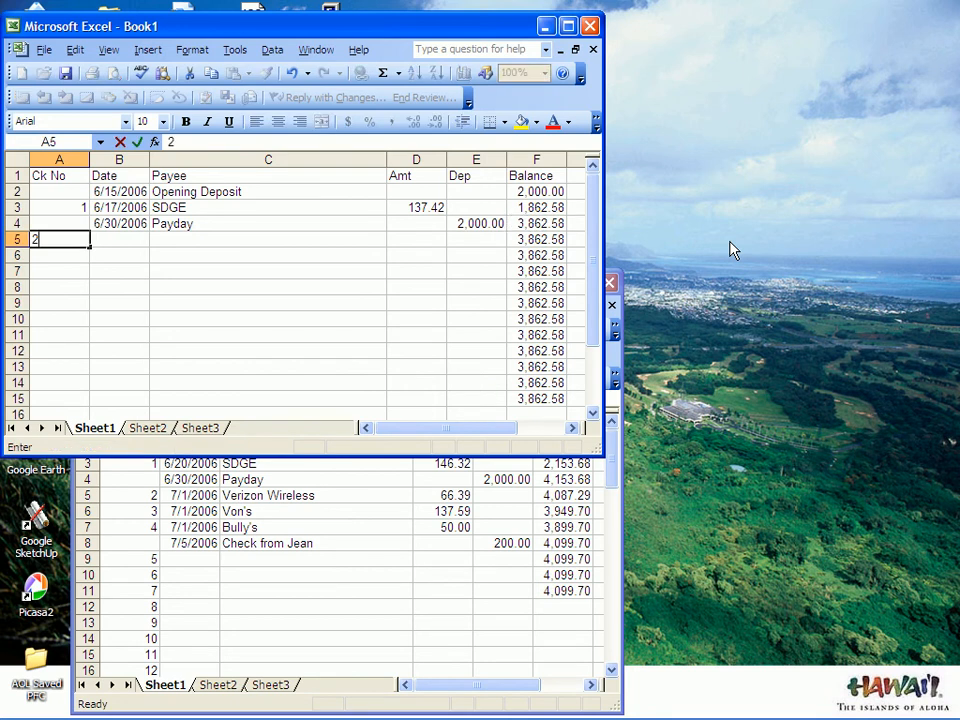
{"action": "key", "text": "Tab"}
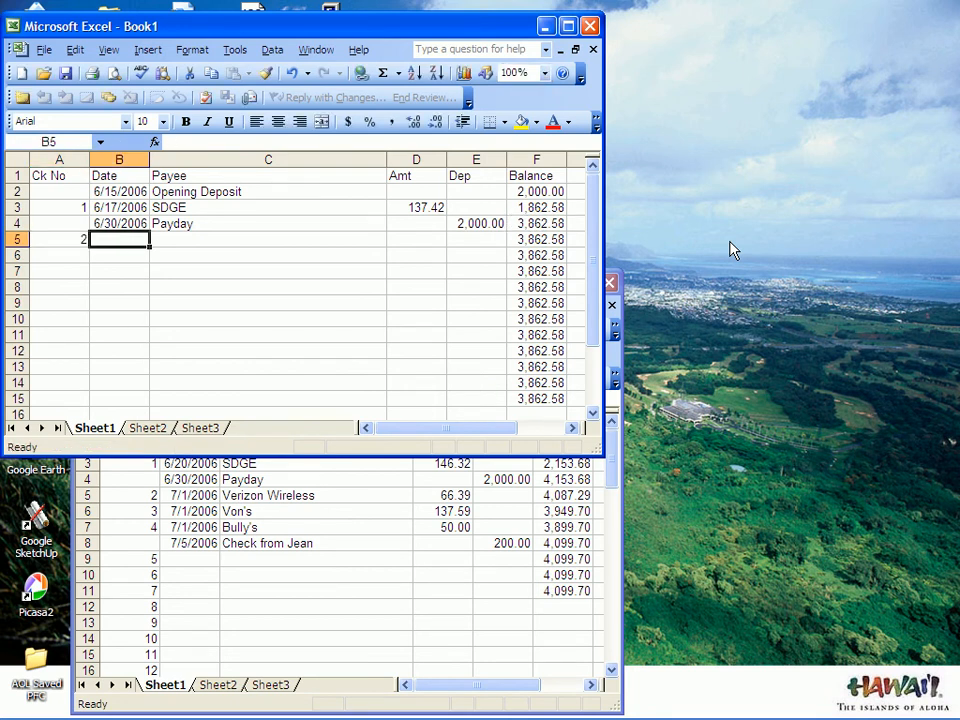
{"action": "type", "text": "7/"}
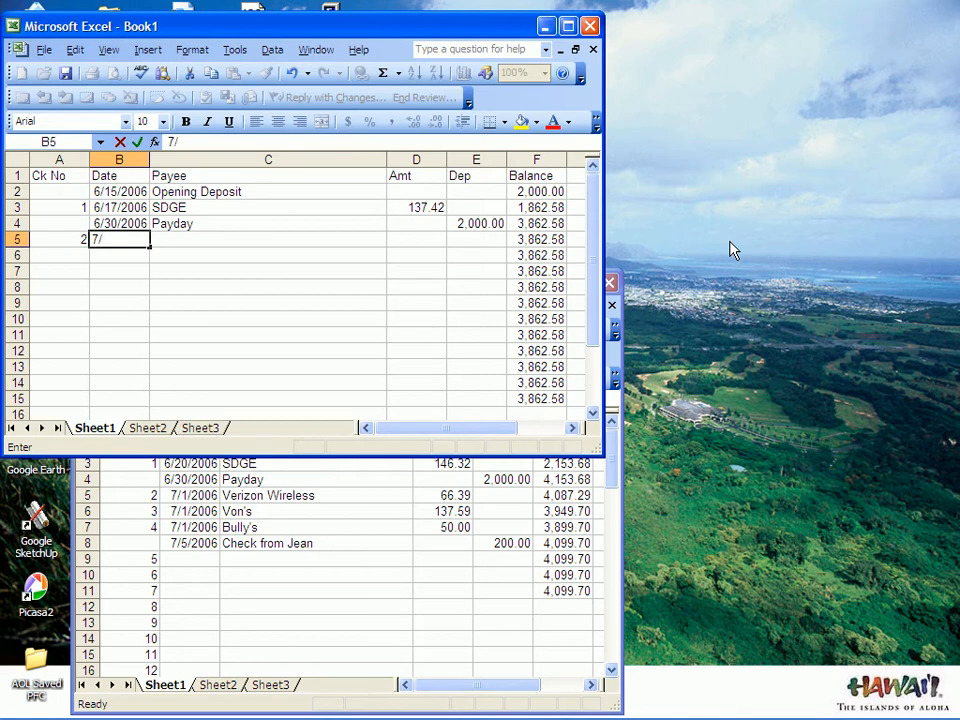
{"action": "type", "text": "1"}
{"action": "key", "text": "Tab"}
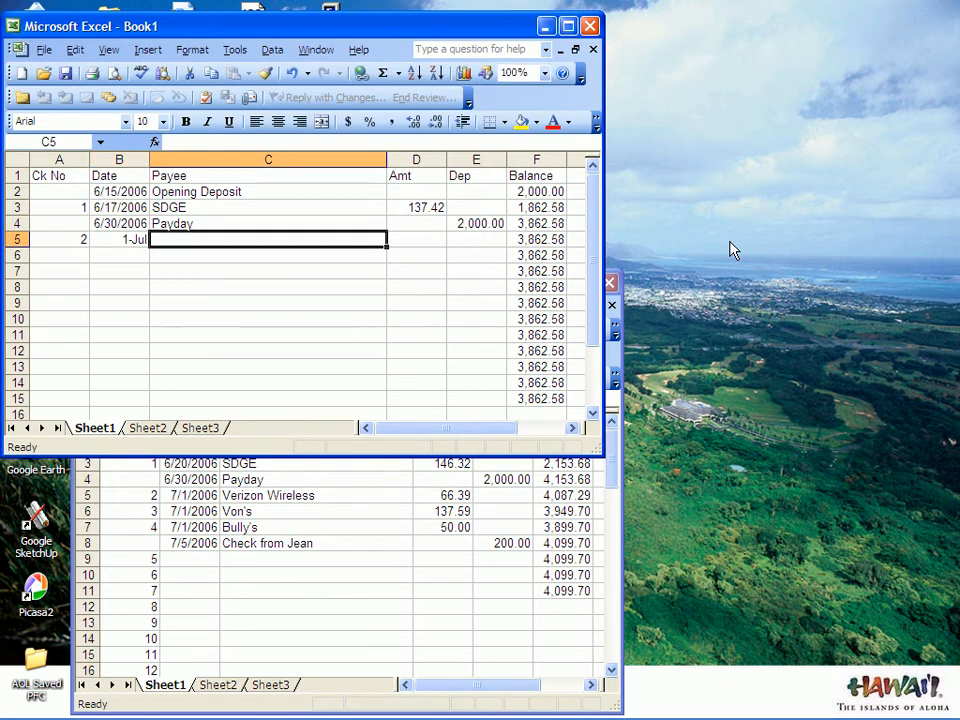
- Re-enter the date in cell B5 with the year included, as 7/1/06
{"action": "key", "text": "Left"}
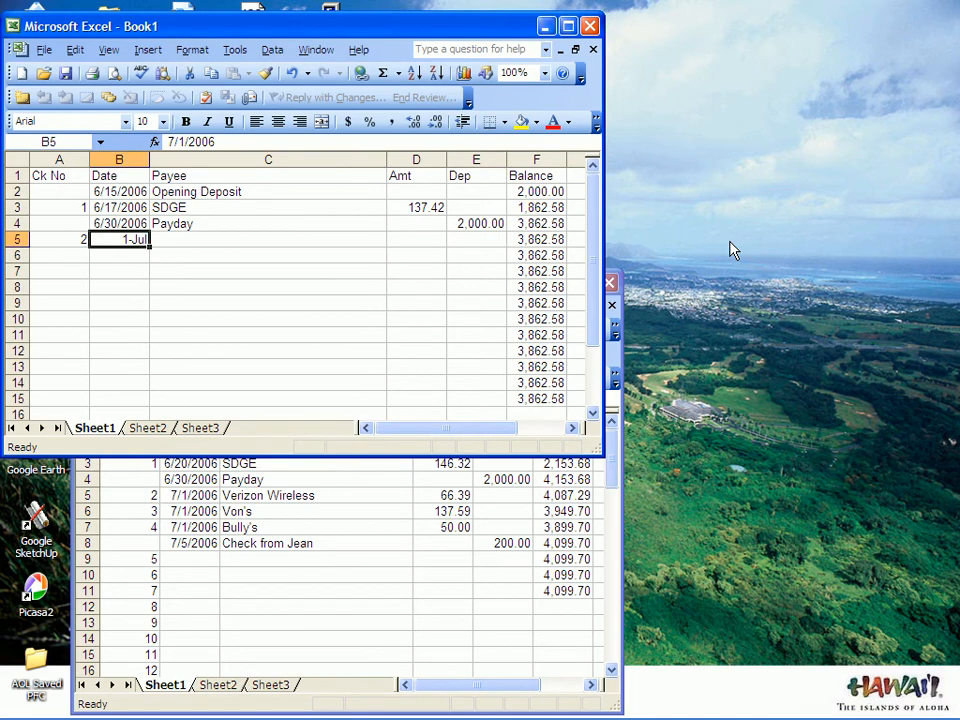
{"action": "type", "text": "7/1/"}
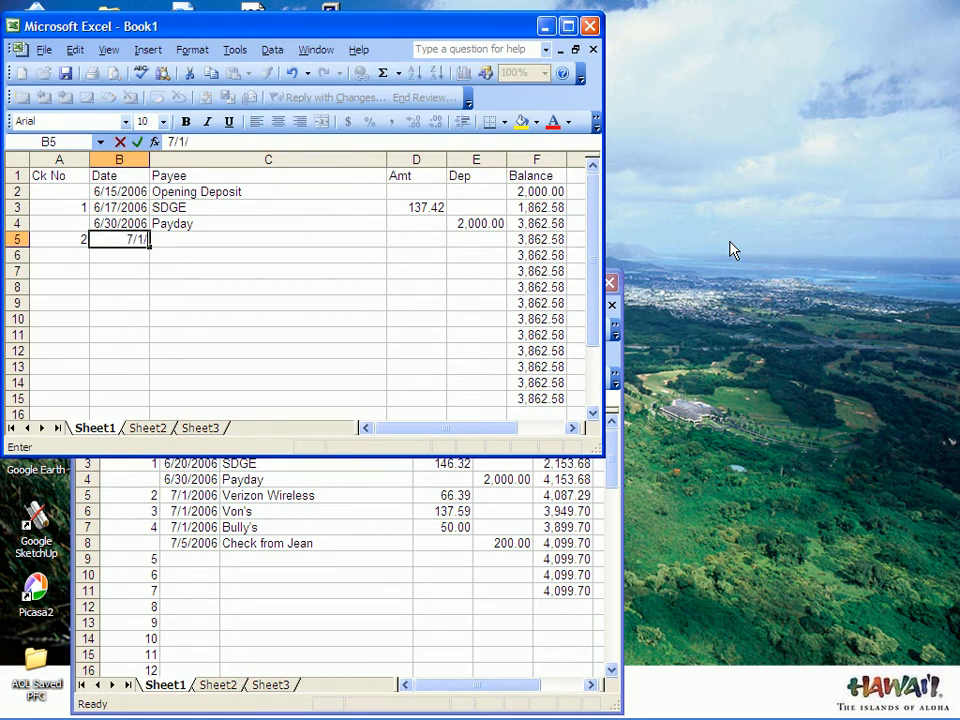
{"action": "type", "text": "06"}
{"action": "key", "text": "Tab"}
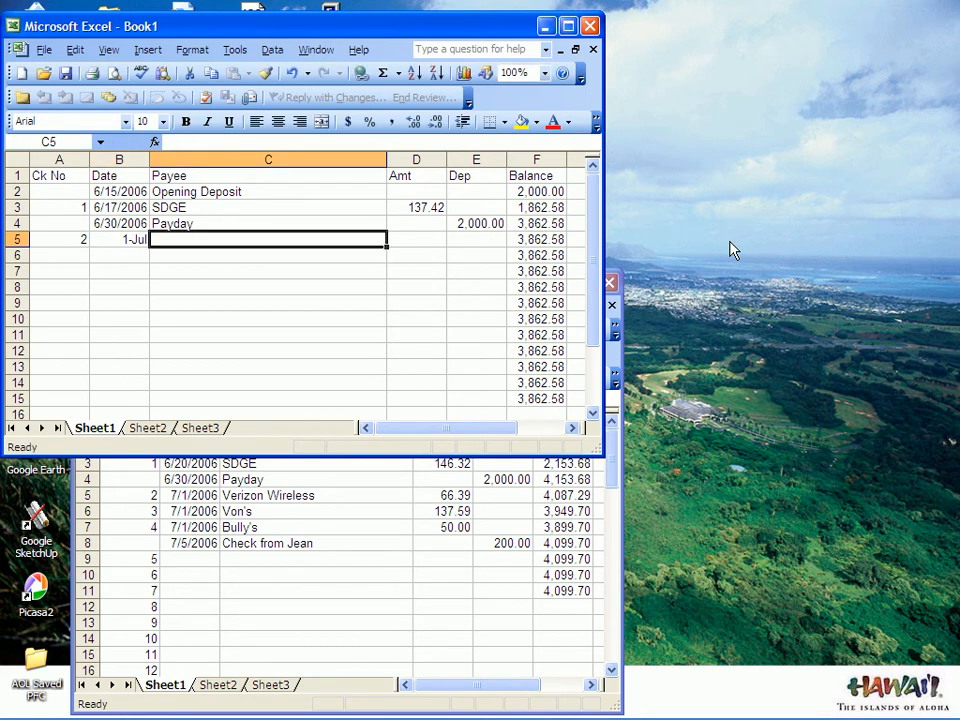
- Complete the row 5 entry with payee Verizon Wireless in C5 and the amount 66.39 in D5
{"action": "type", "text": "Veri"}
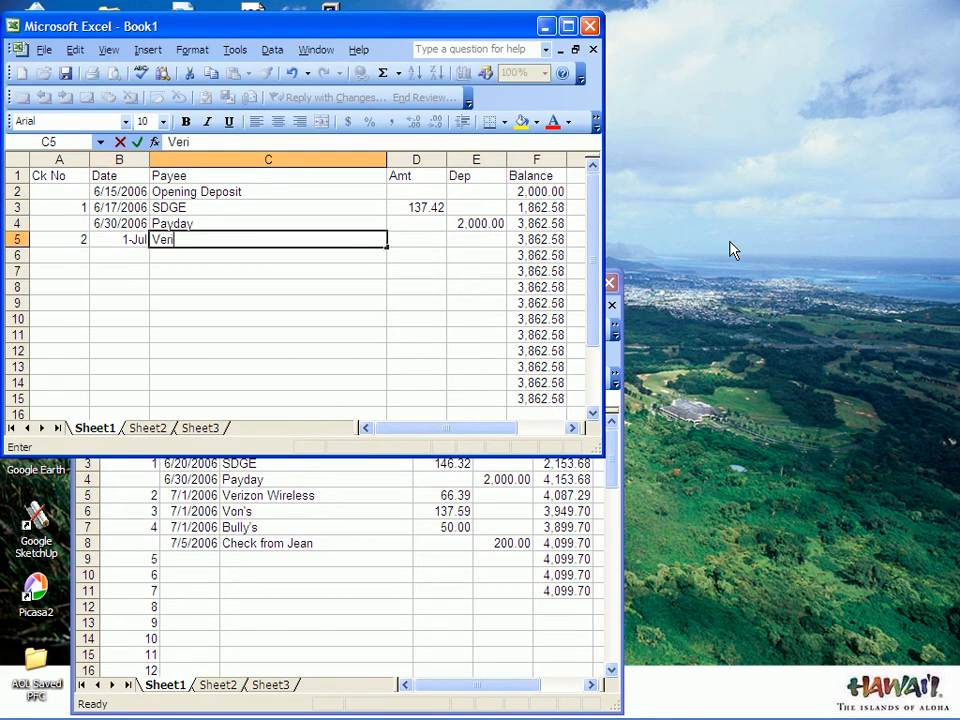
{"action": "type", "text": "zon Wireless"}
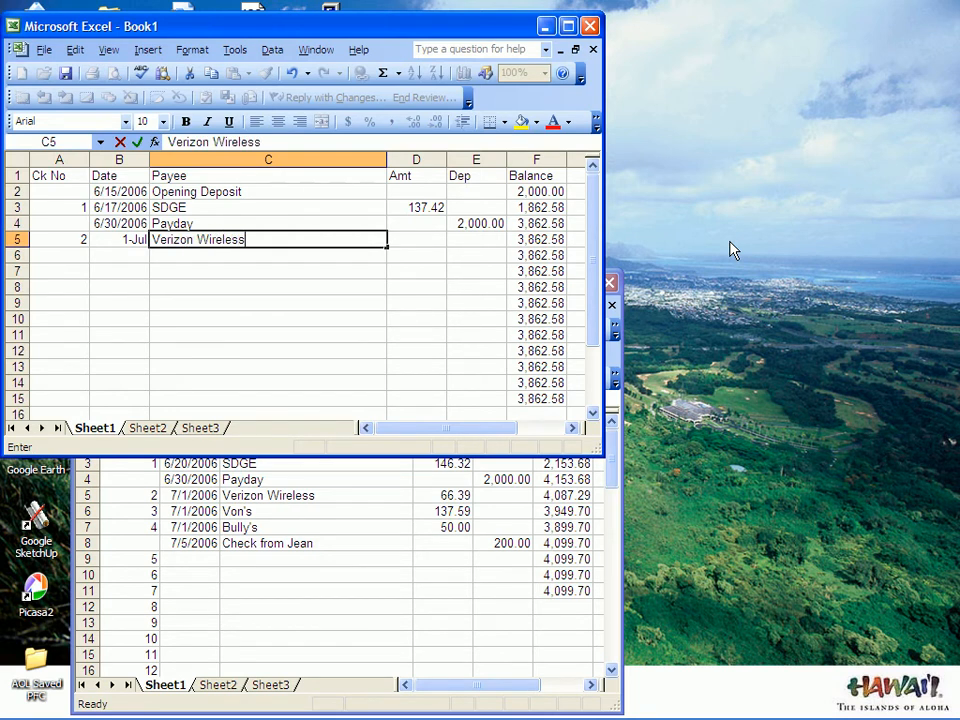
{"action": "key", "text": "Tab"}
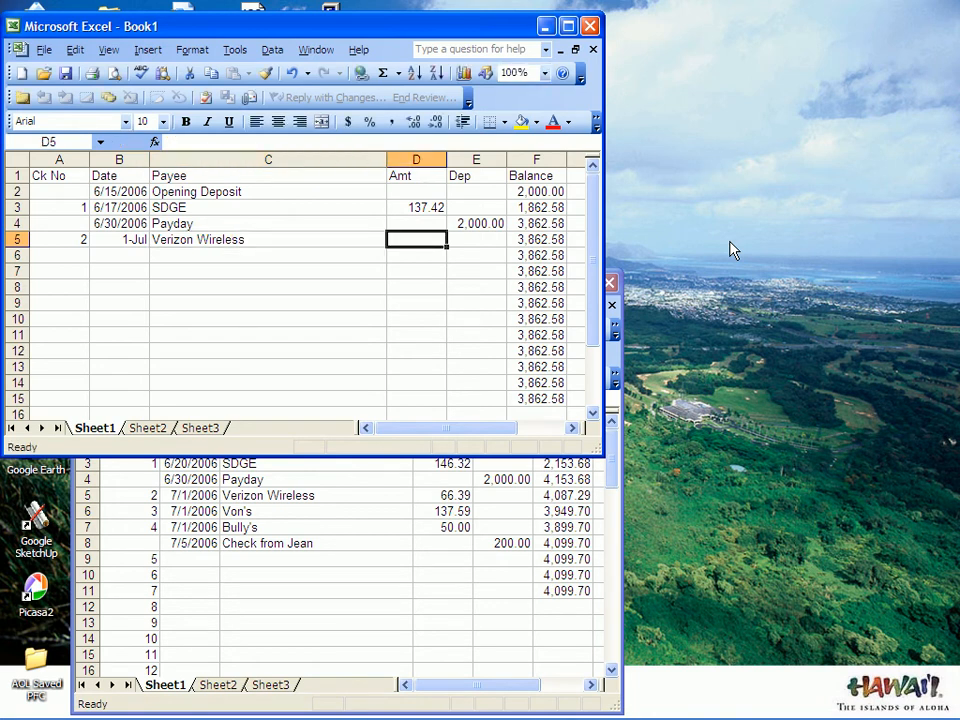
{"action": "type", "text": "66.39"}
{"action": "key", "text": "Return"}
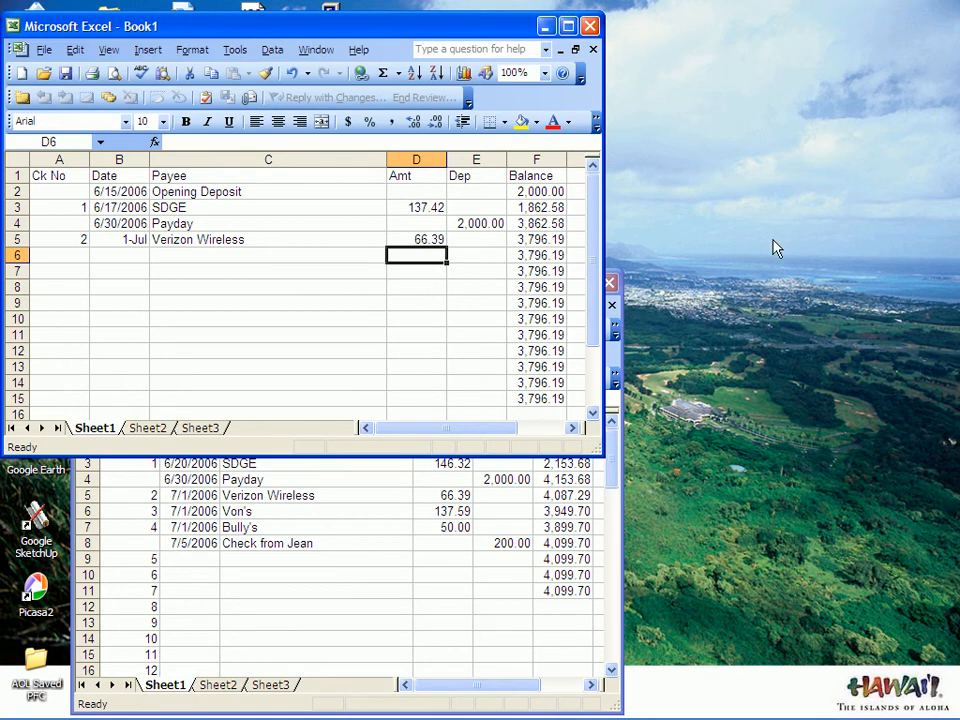
- Format the date cells B5 through B15 with the Date number format of type *3/14/2001
{"action": "key", "text": "Left"}
{"action": "key", "text": "Left"}
{"action": "key", "text": "Left"}
{"action": "key", "text": "Right"}
{"action": "key", "text": "Up"}
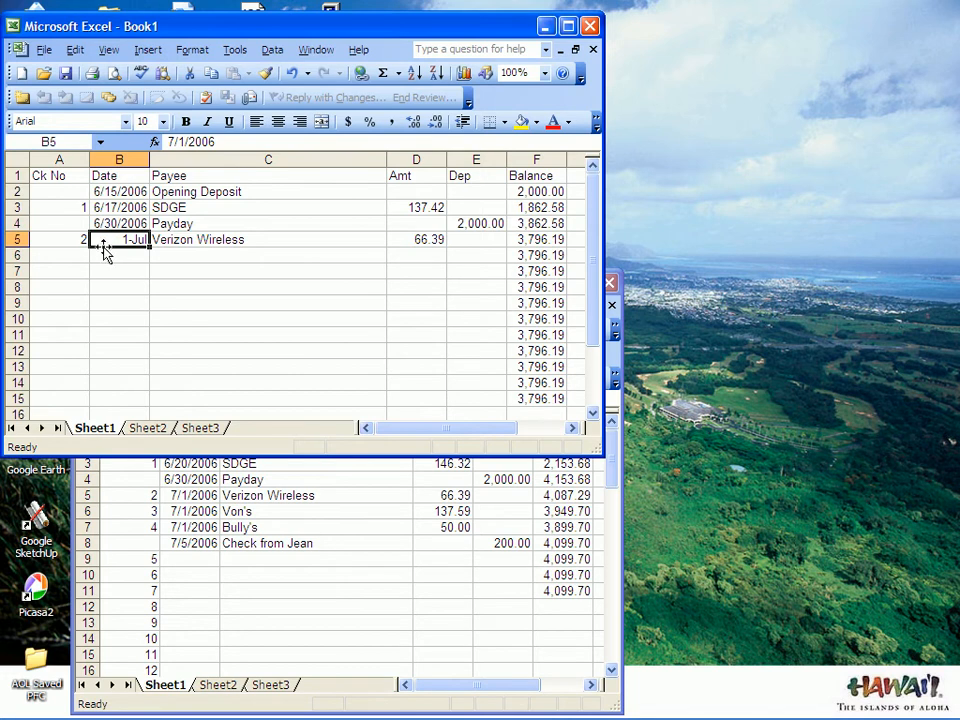
{"action": "key", "text": "shift+Down"}
{"action": "key", "text": "shift+Down"}
{"action": "key", "text": "shift+Down"}
{"action": "key", "text": "shift+Down"}
{"action": "key", "text": "shift+Down"}
{"action": "key", "text": "shift+Down"}
{"action": "key", "text": "shift+Down"}
{"action": "key", "text": "shift+Down"}
{"action": "key", "text": "shift+Down"}
{"action": "key", "text": "shift+Down"}
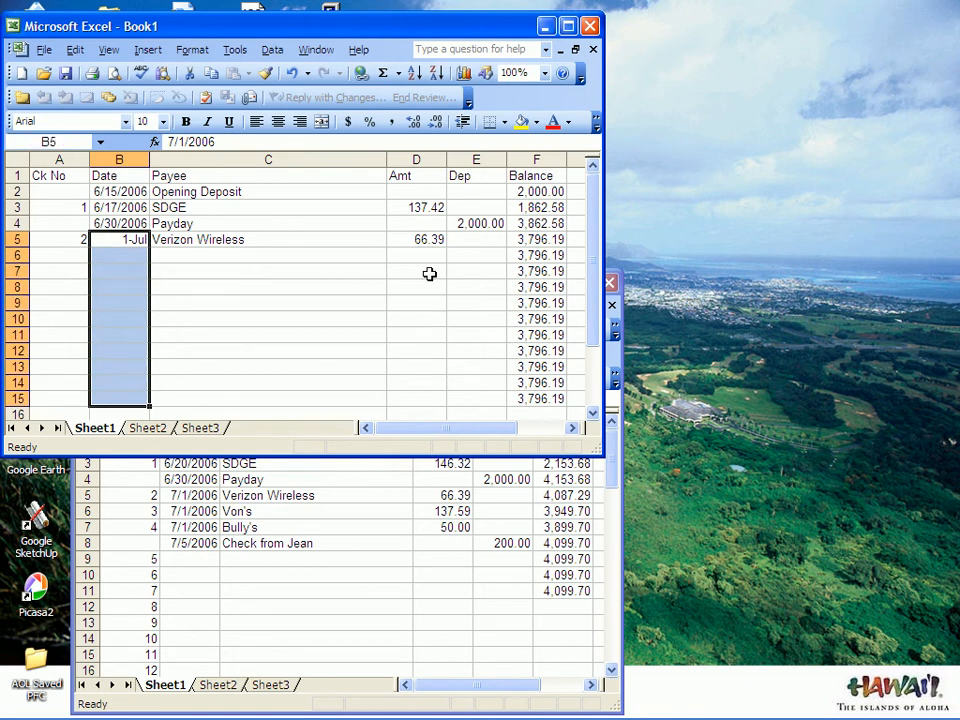
{"action": "left_click", "coordinate": [196, 51]}
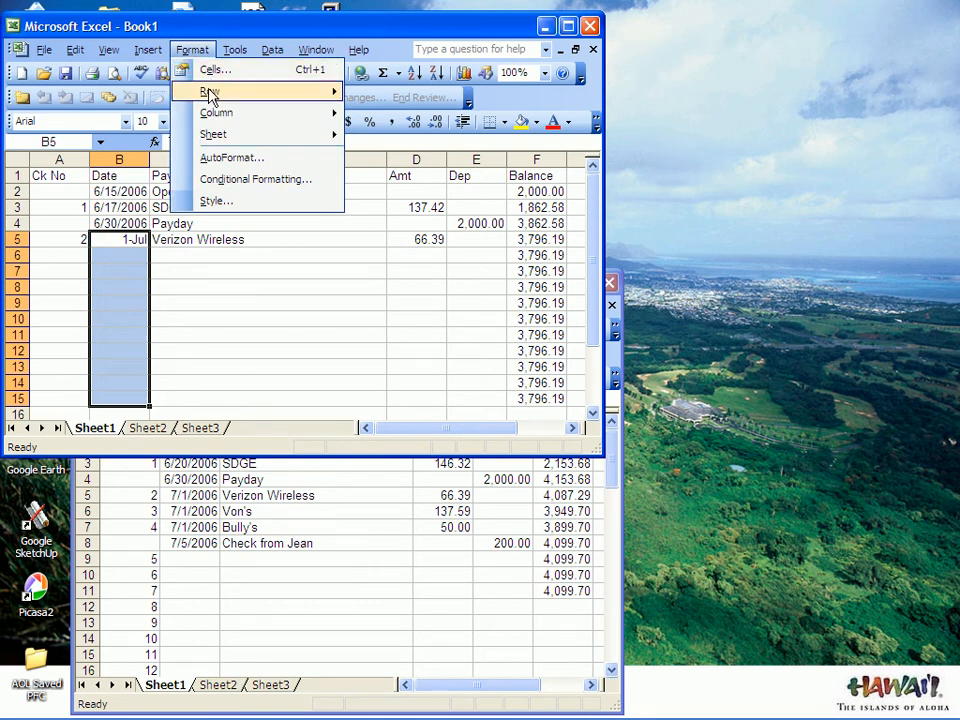
{"action": "mouse_move", "coordinate": [211, 95]}
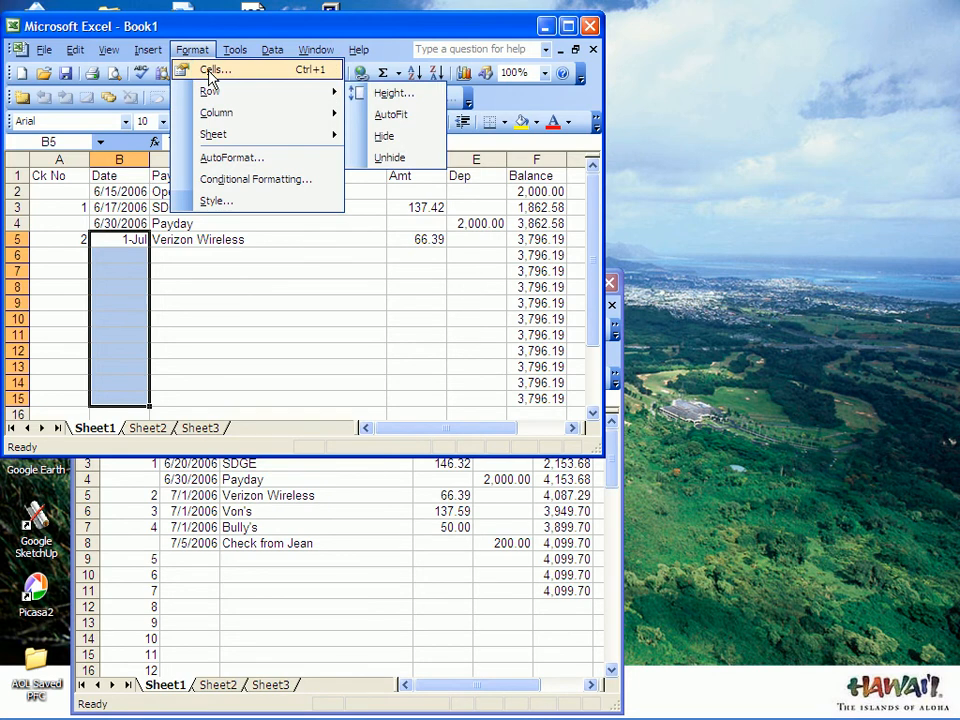
{"action": "left_click", "coordinate": [207, 73]}
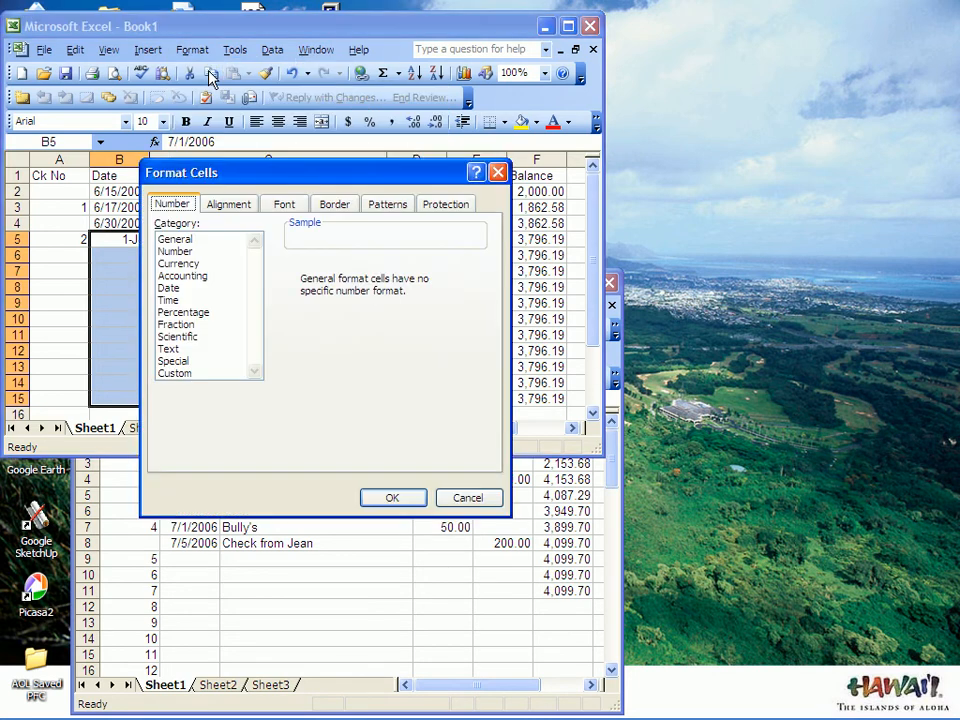
{"action": "left_click", "coordinate": [172, 289]}
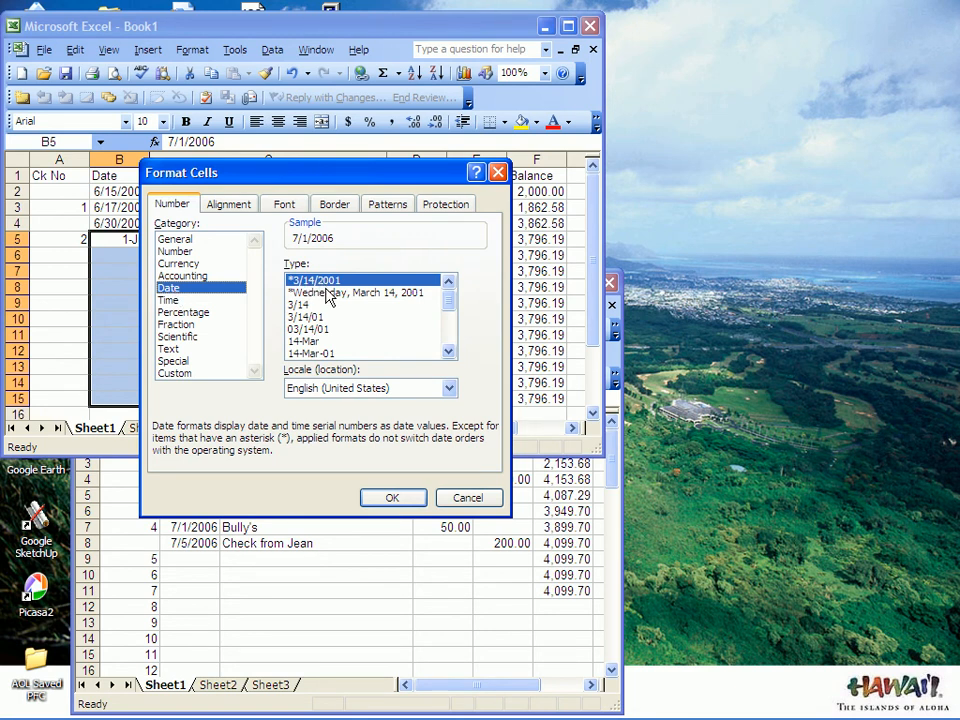
{"action": "left_click", "coordinate": [391, 505]}
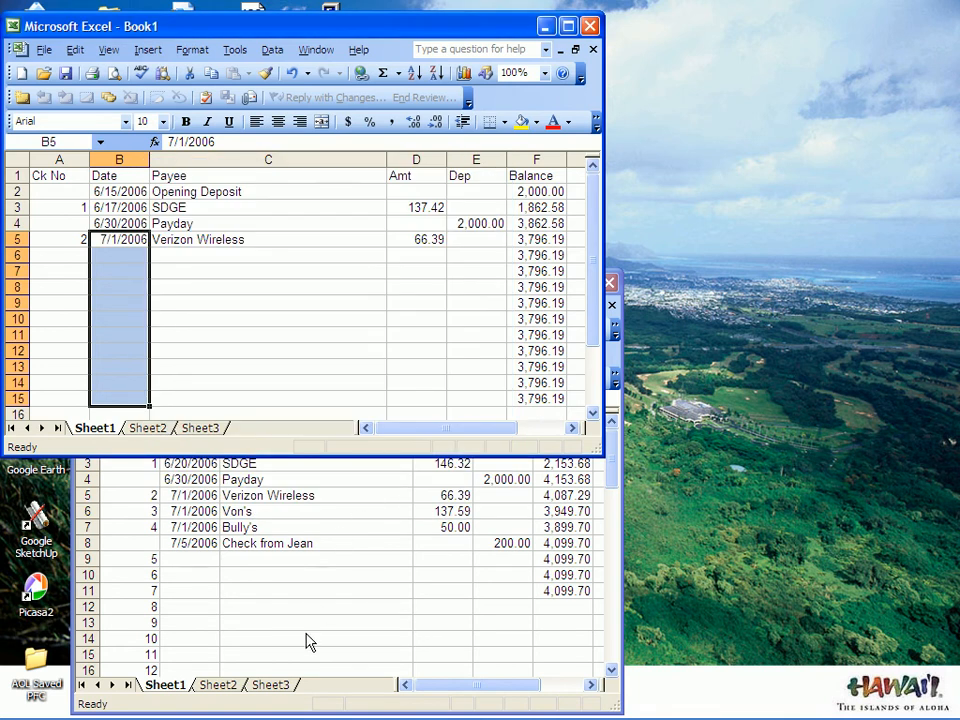
- Start the row 6 entry by entering check number 3 in cell A6
{"action": "key", "text": "Right"}
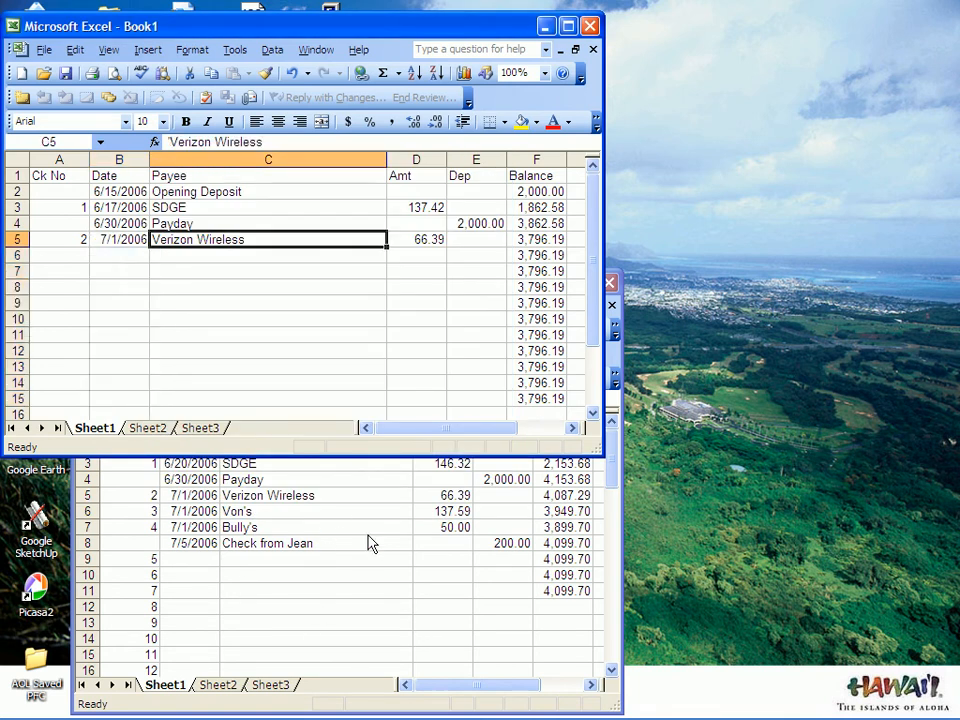
{"action": "key", "text": "Down"}
{"action": "key", "text": "Left"}
{"action": "key", "text": "Left"}
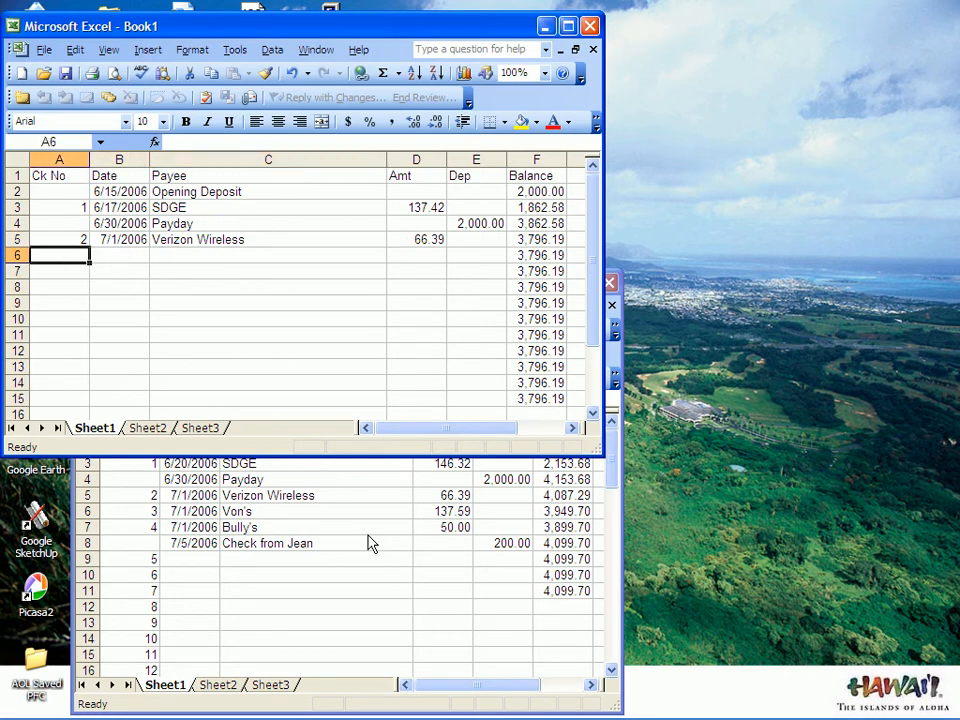
{"action": "type", "text": "3"}
{"action": "key", "text": "Tab"}
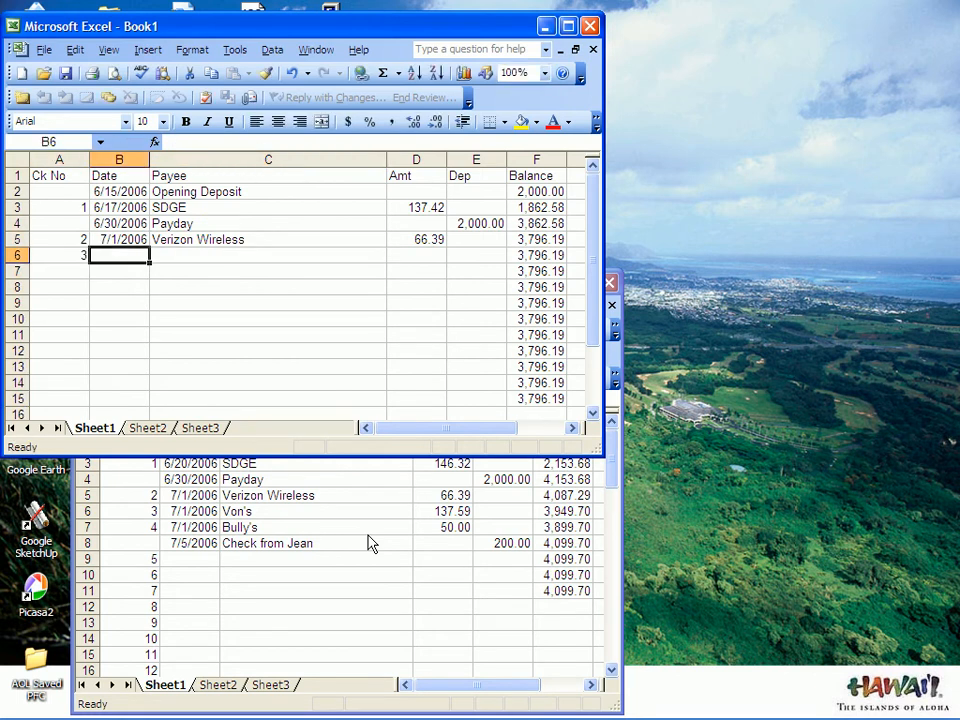
- Try to copy the date from cell B5 into B6
{"action": "key", "text": "Up"}
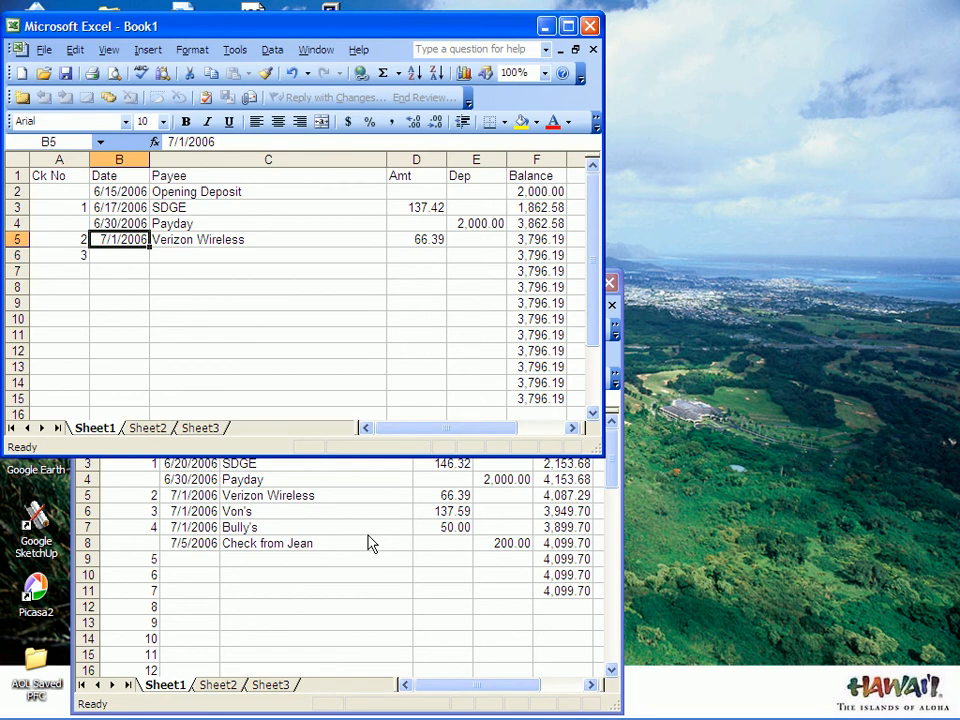
{"action": "key", "text": "ctrl+c"}
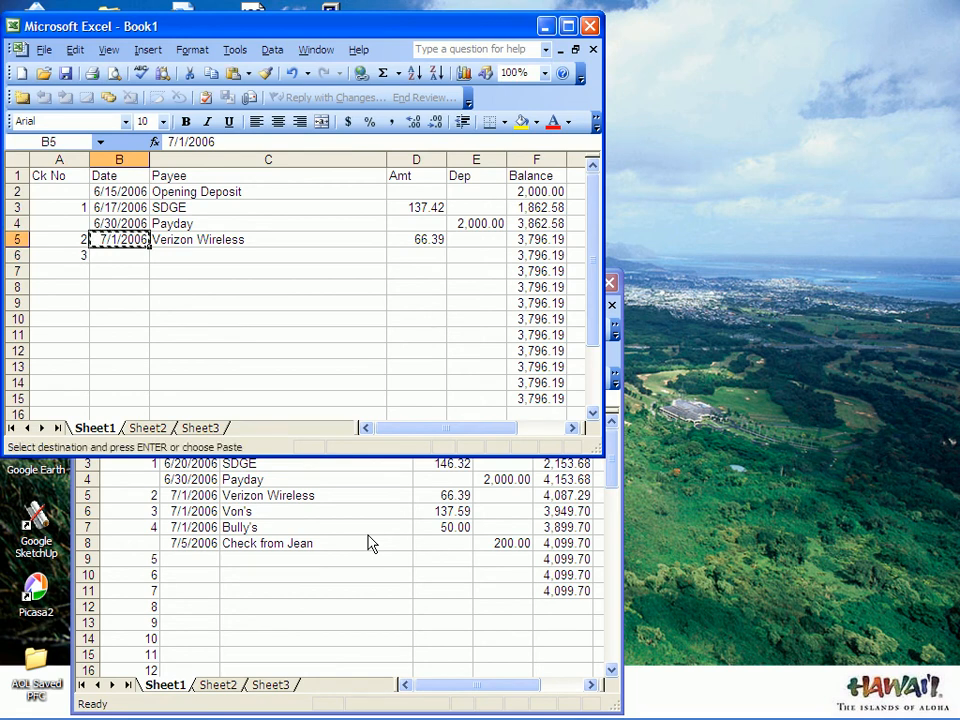
{"action": "key", "text": "Down"}
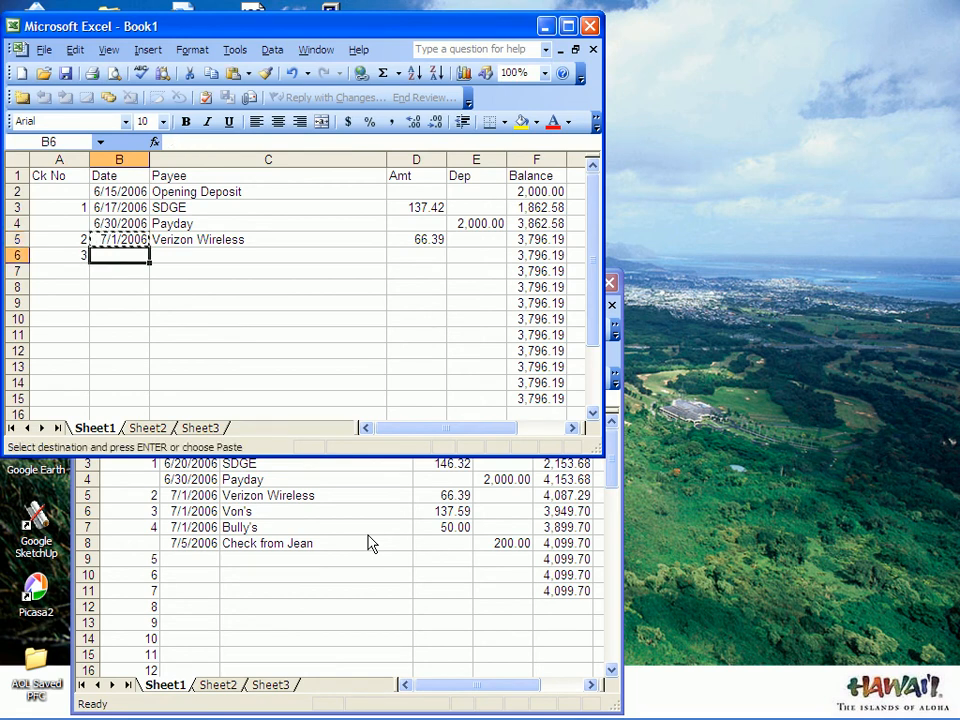
{"action": "type", "text": "."}
{"action": "key", "text": "Return"}
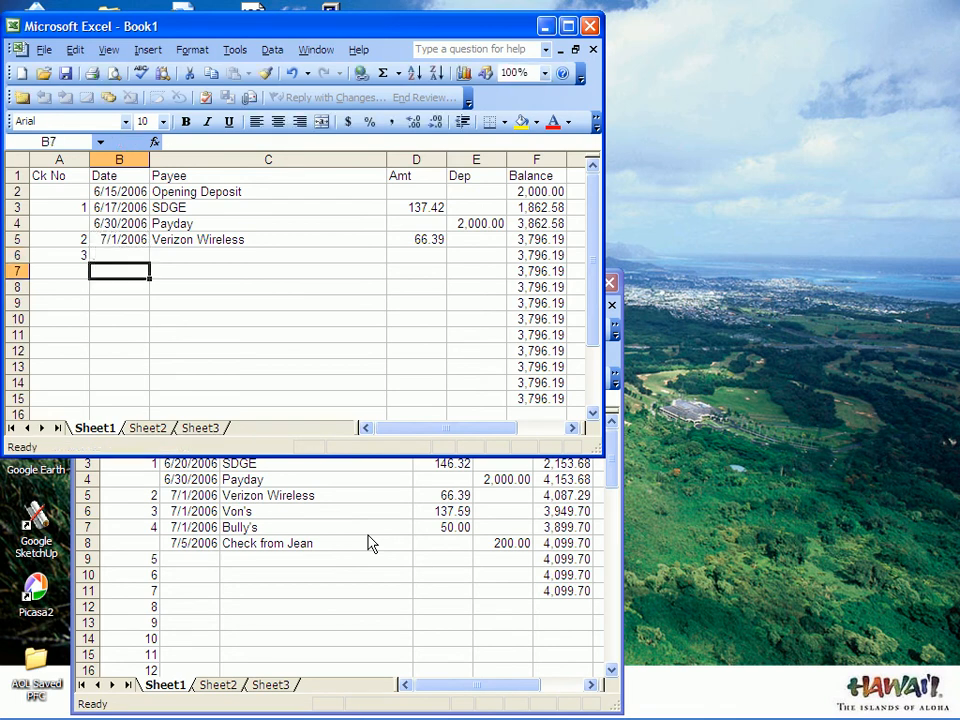
{"action": "key", "text": "Up"}
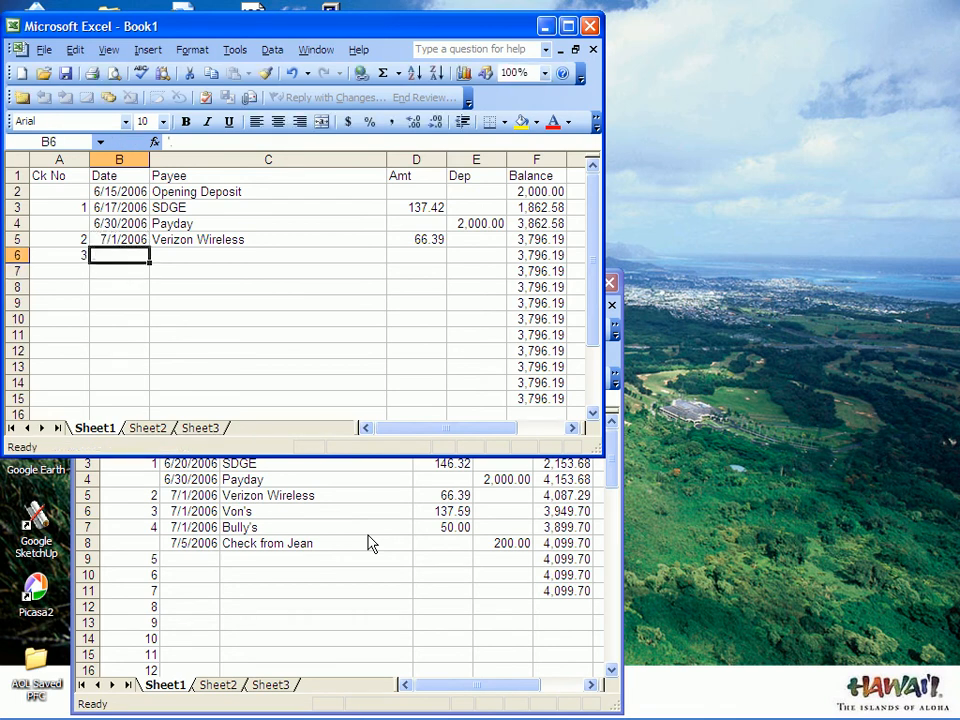
{"action": "key", "text": "shift+Down"}
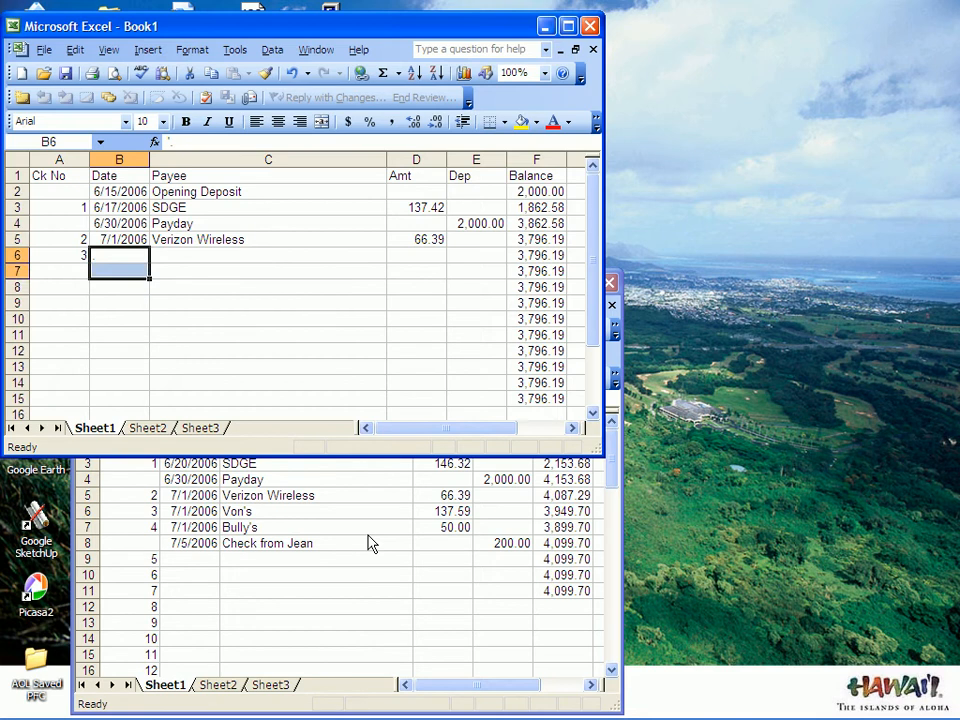
{"action": "key", "text": "Up"}
{"action": "key", "text": "Down"}
{"action": "key", "text": "Down"}
{"action": "key", "text": "Up"}
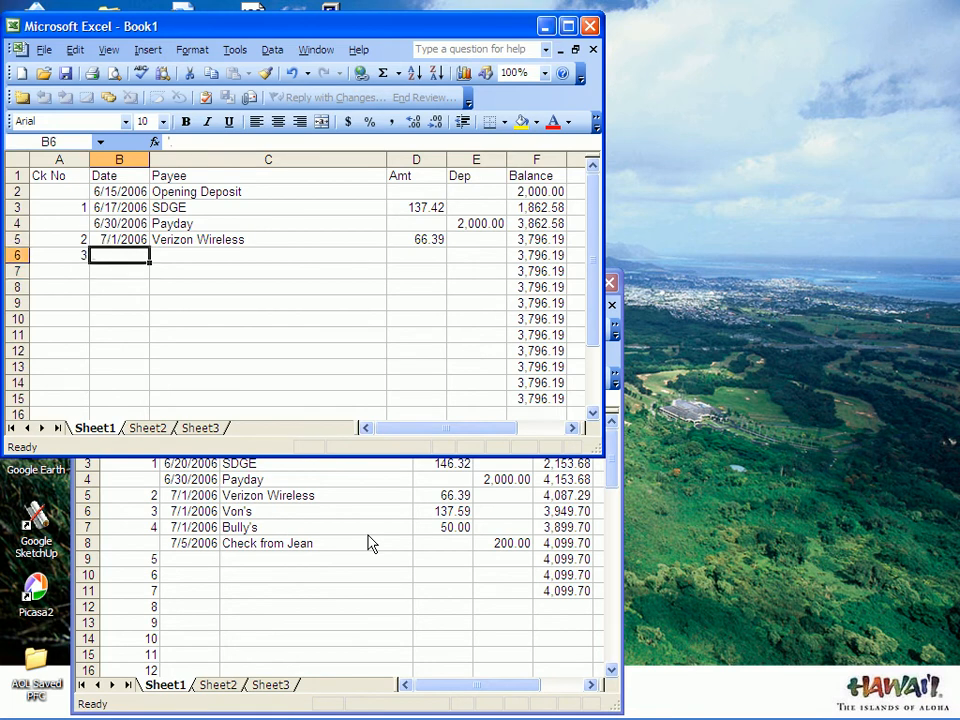
{"action": "key", "text": "Down"}
{"action": "key", "text": "Up"}
{"action": "key", "text": "Down"}
{"action": "key", "text": "Up"}
{"action": "key", "text": "Up"}
{"action": "key", "text": "ctrl+c"}
{"action": "key", "text": "Escape"}
{"action": "key", "text": "Down"}
{"action": "key", "text": "shift+Down"}
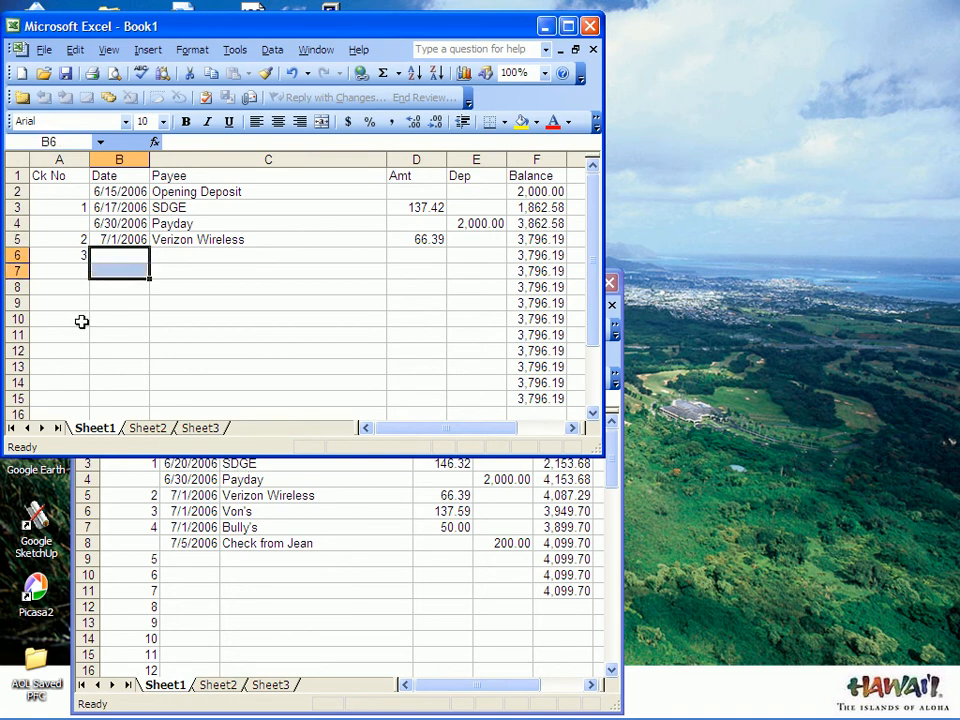
- Copy the 7/1/2006 date from cell B5 and paste it into B6 for check number 3
{"action": "left_click", "coordinate": [129, 240]}
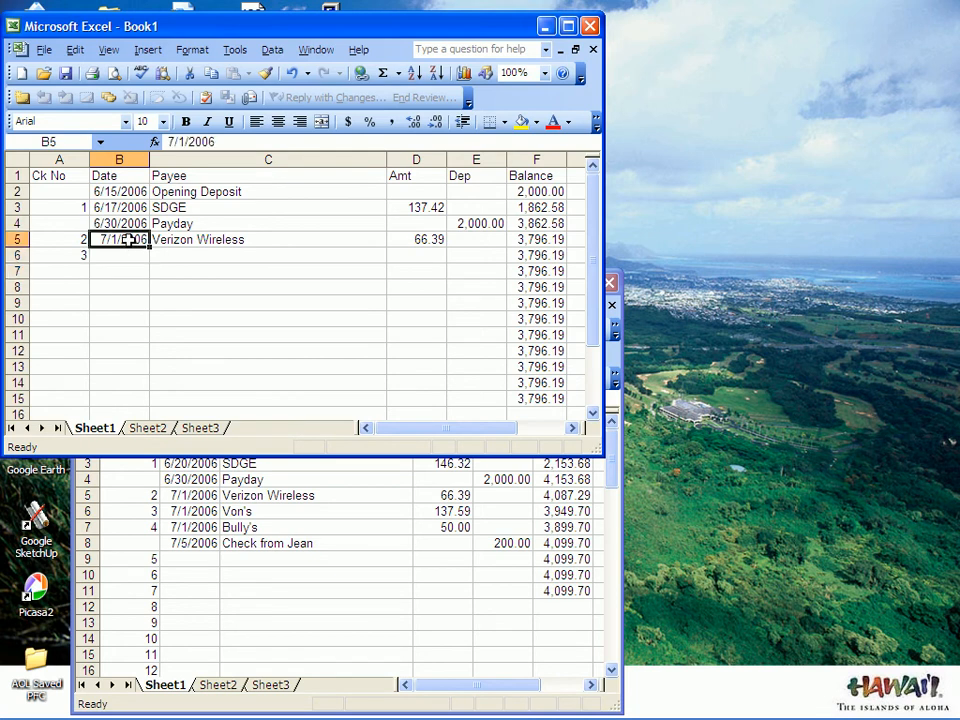
{"action": "left_click", "coordinate": [74, 50]}
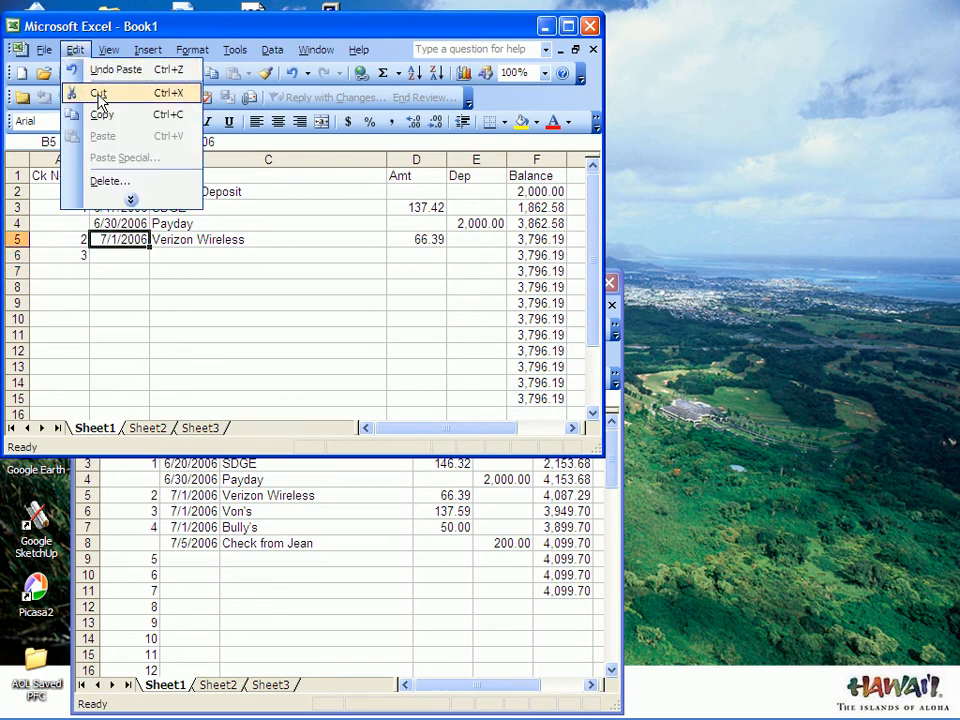
{"action": "left_click", "coordinate": [95, 114]}
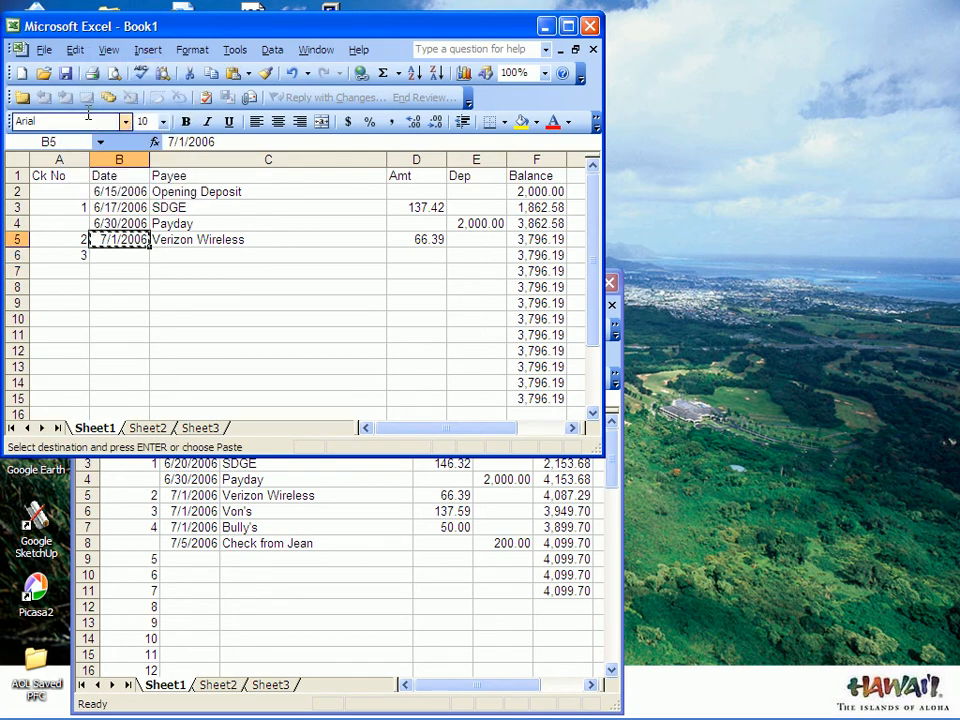
{"action": "left_click", "coordinate": [108, 256]}
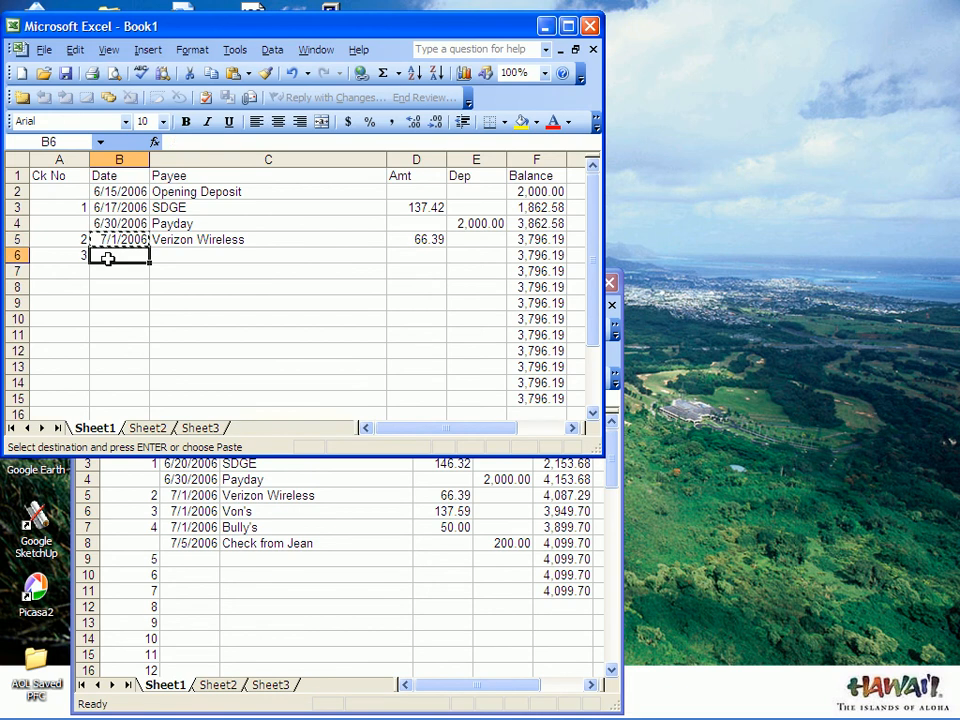
{"action": "left_click", "coordinate": [74, 50]}
{"action": "left_click", "coordinate": [76, 133]}
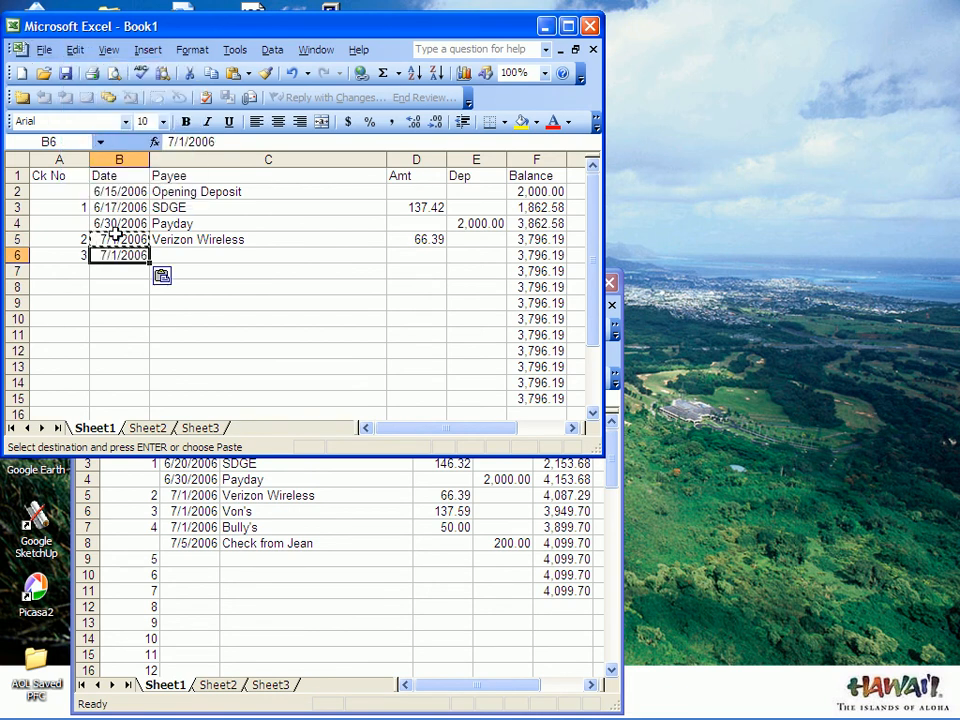
- Copy the date from cell B6 and paste it into cells B7 through B10
{"action": "left_click", "coordinate": [74, 51]}
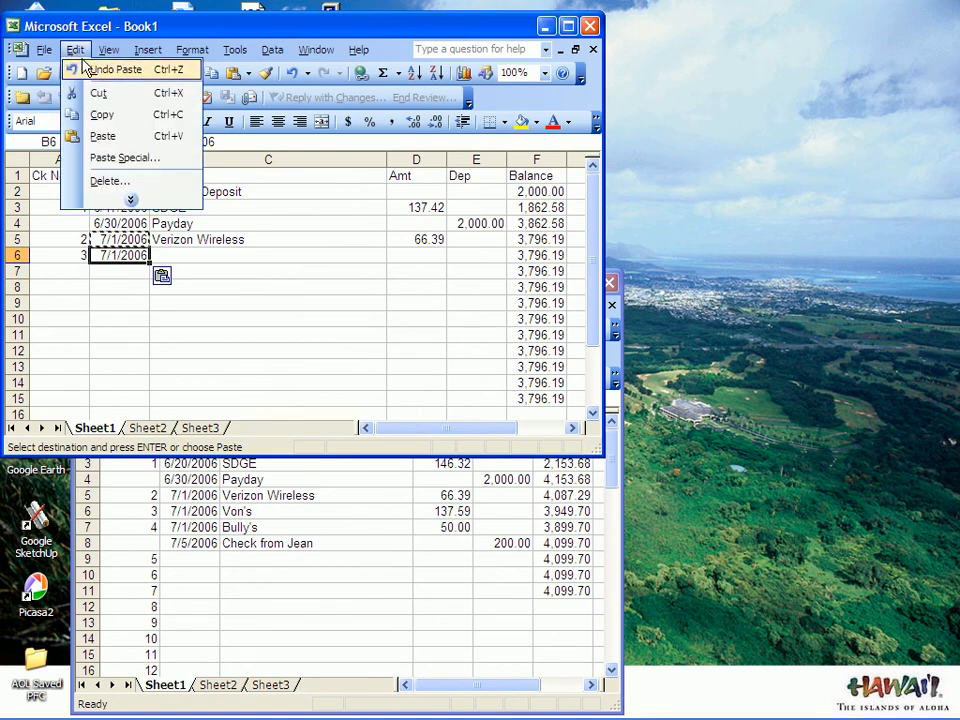
{"action": "left_click", "coordinate": [102, 114]}
{"action": "left_click", "coordinate": [117, 271]}
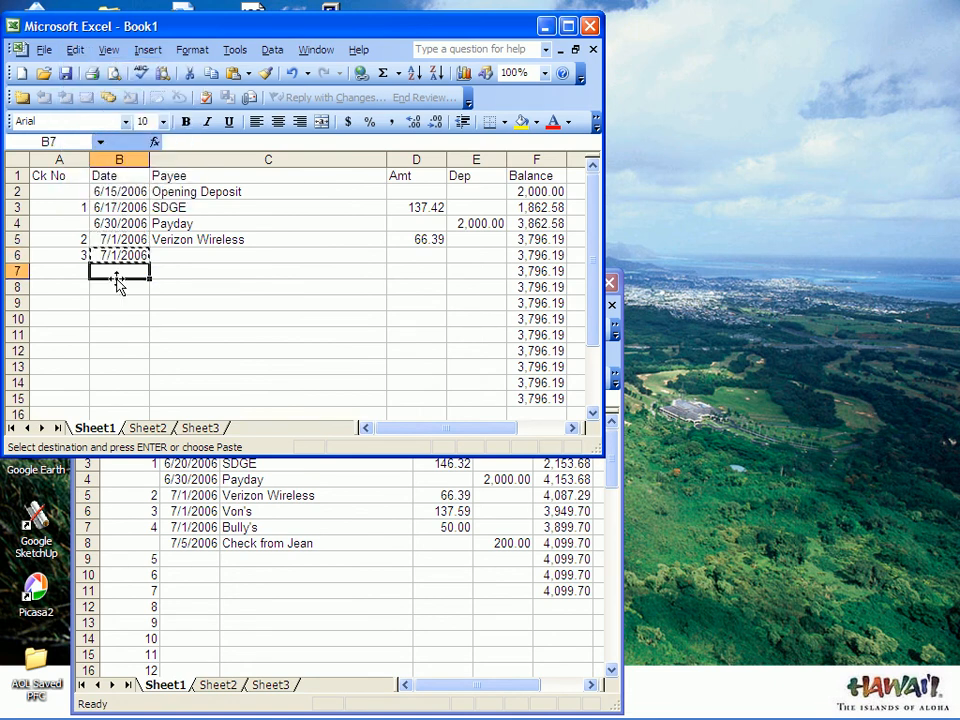
{"action": "key", "text": "shift+Down"}
{"action": "key", "text": "shift+Down"}
{"action": "key", "text": "shift+Down"}
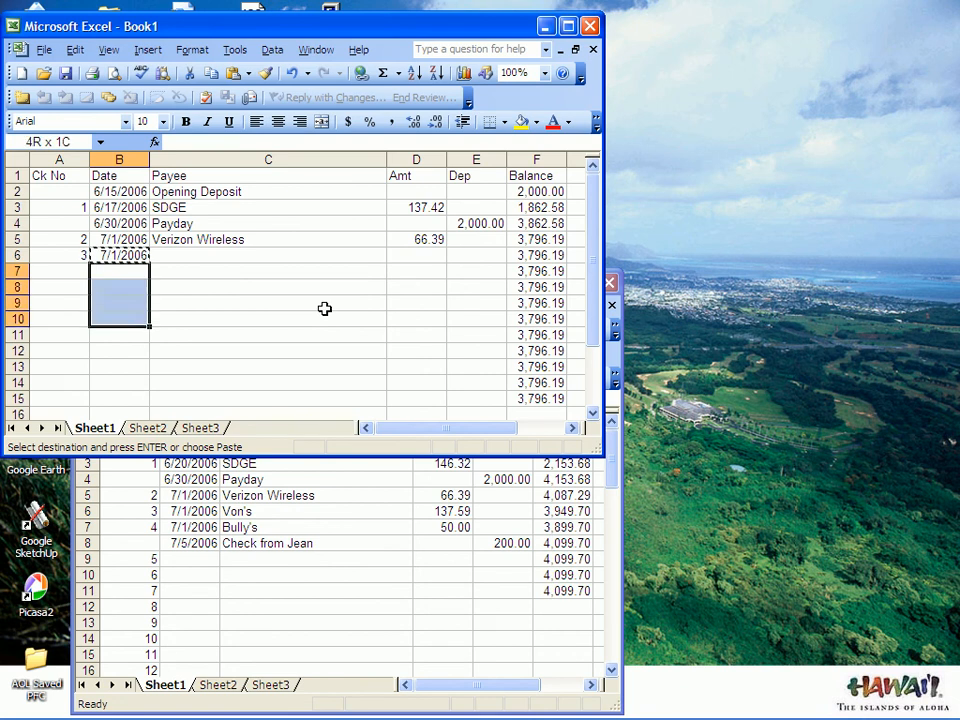
{"action": "left_click", "coordinate": [74, 50]}
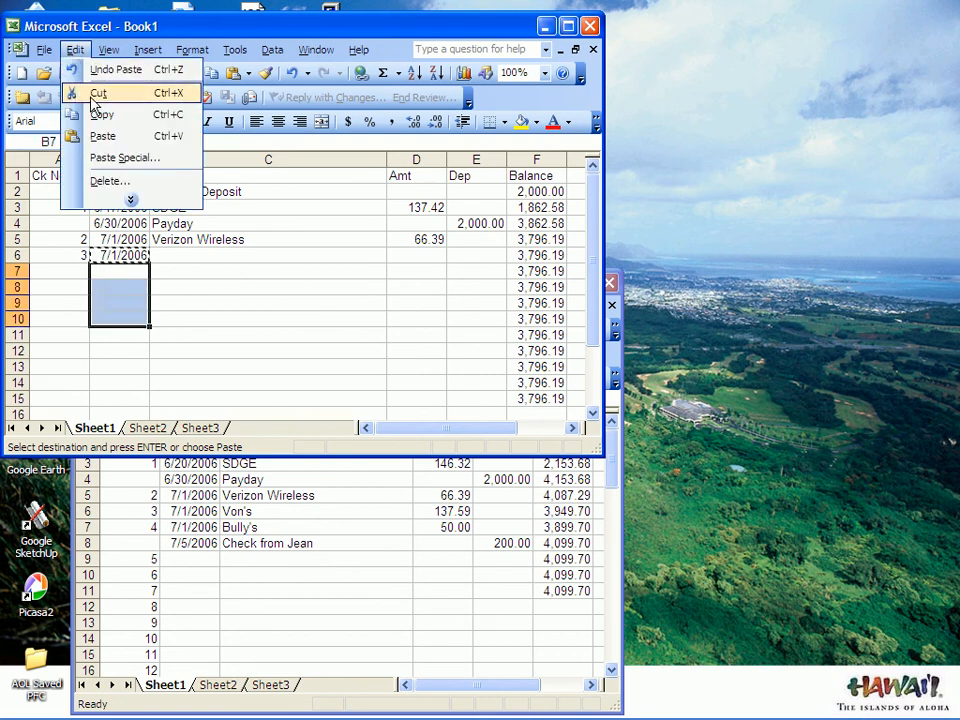
{"action": "left_click", "coordinate": [72, 136]}
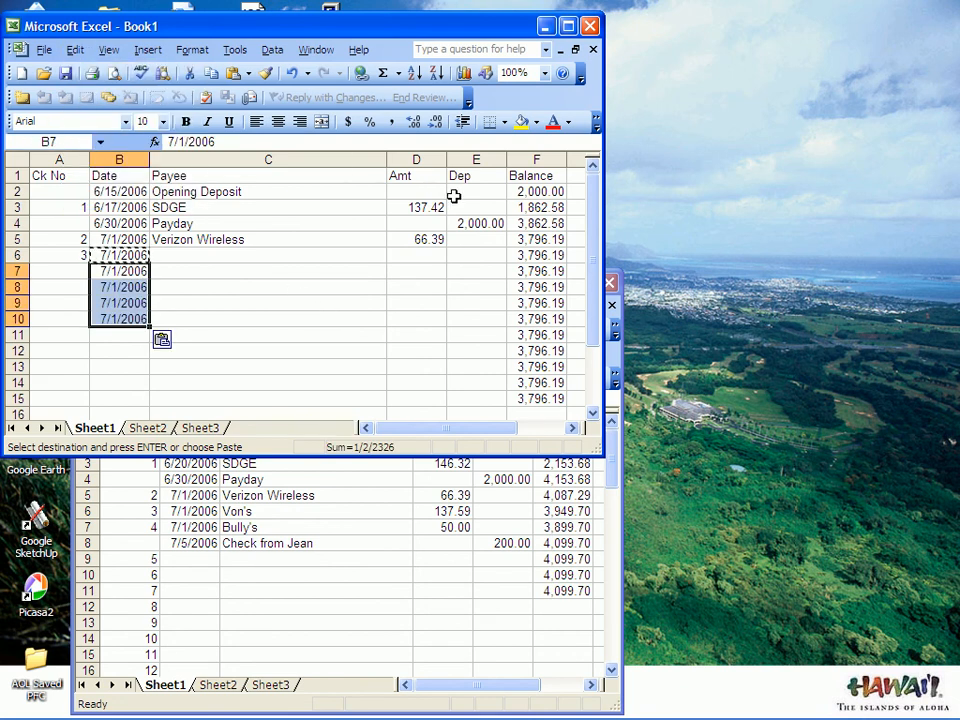
- Complete the row 6 entry with payee Von's in C6 and the amount 137.33 in D6
{"action": "key", "text": "Up"}
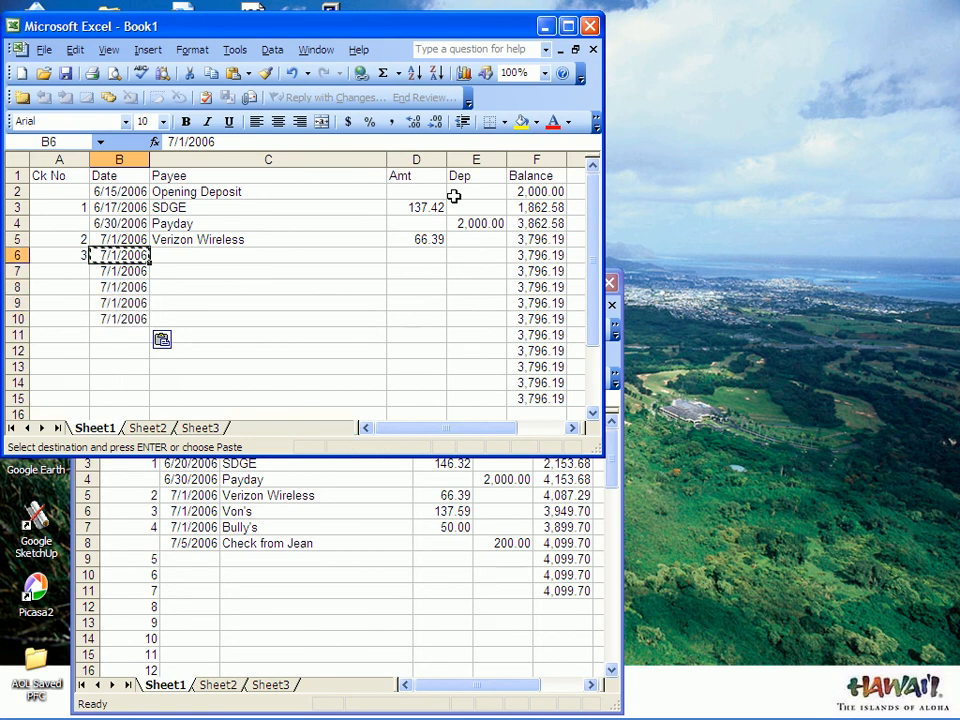
{"action": "key", "text": "Right"}
{"action": "type", "text": "V"}
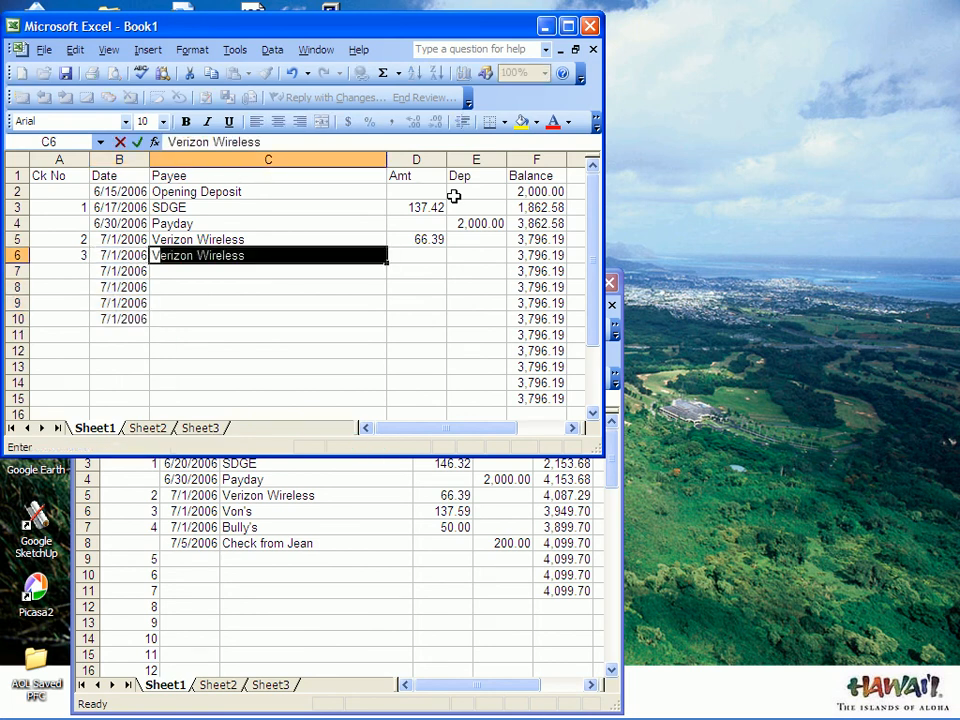
{"action": "type", "text": "on's"}
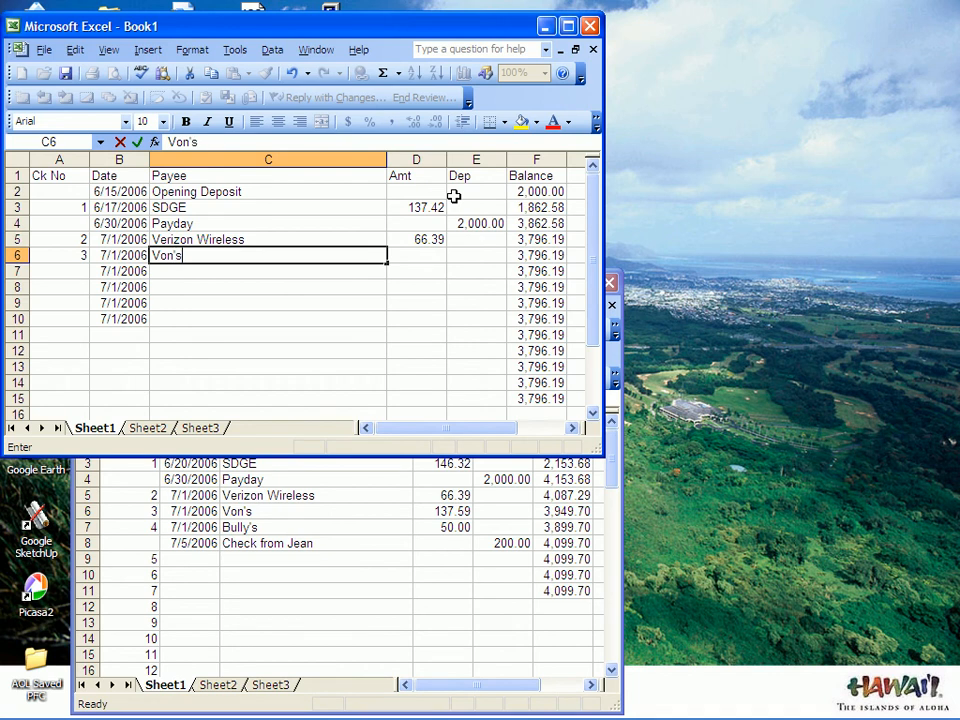
{"action": "key", "text": "Tab"}
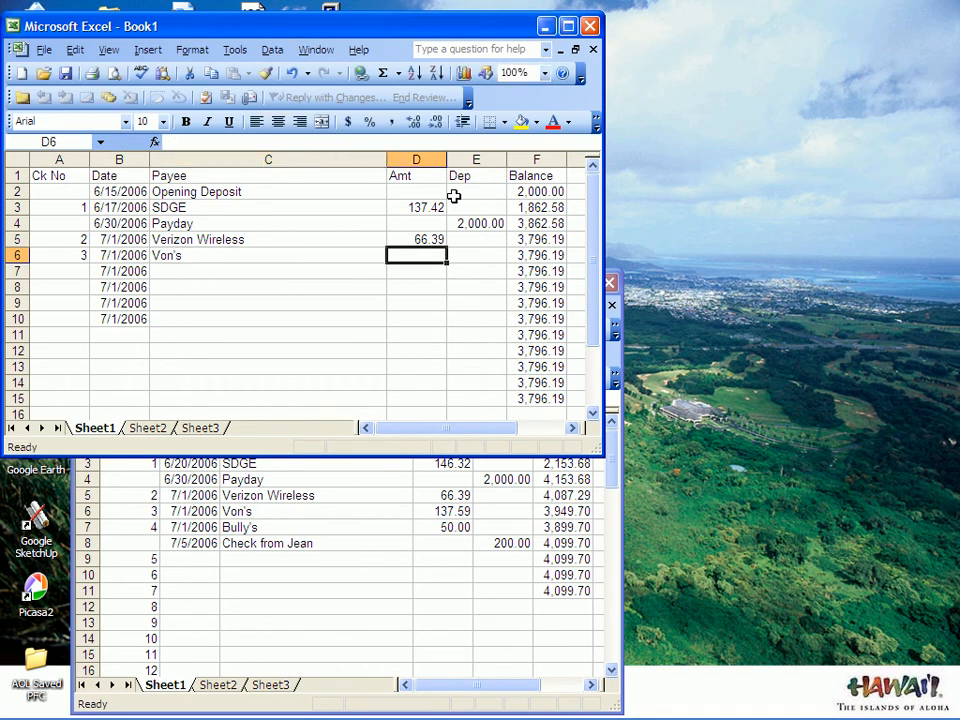
{"action": "type", "text": "137"}
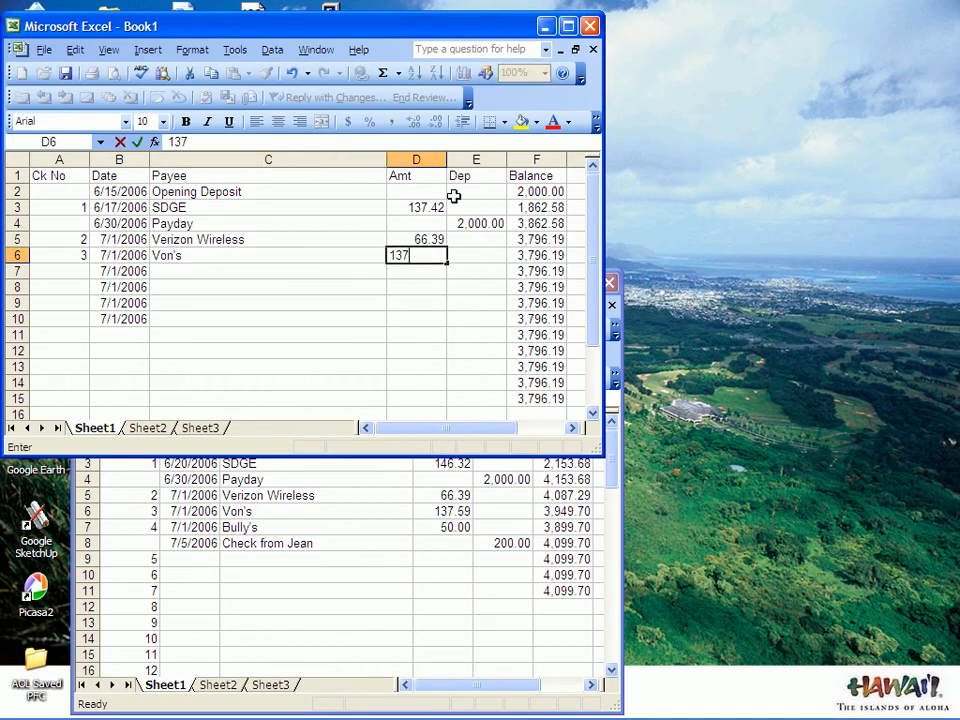
{"action": "type", "text": ".33"}
{"action": "key", "text": "Return"}
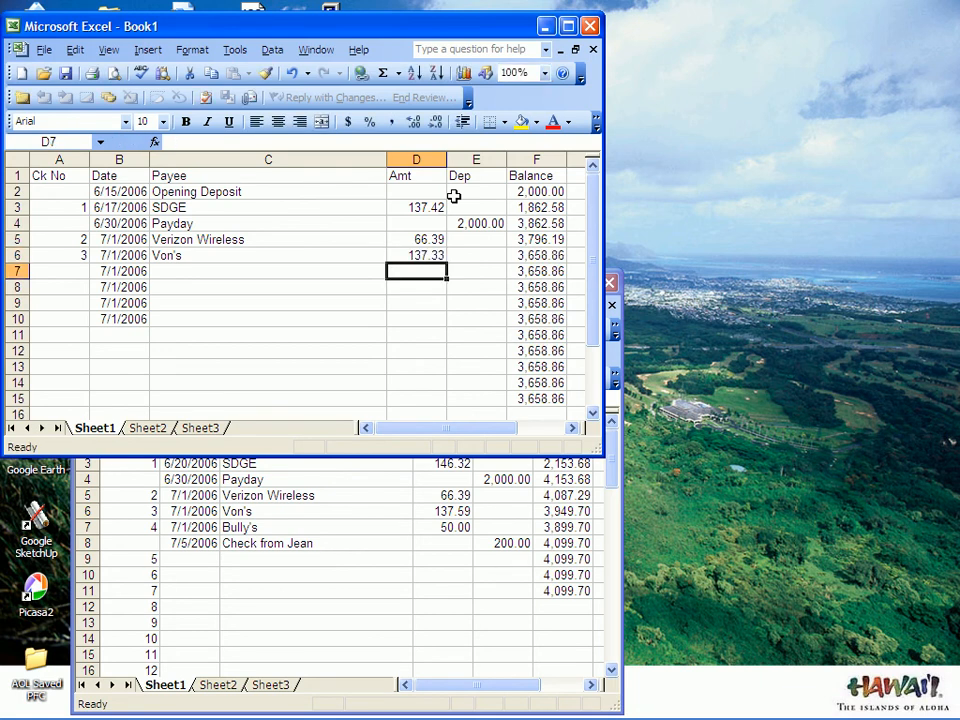
- Add the row 7 entry with payee Bully's in C7 and the amount 50 in D7
{"action": "key", "text": "Left"}
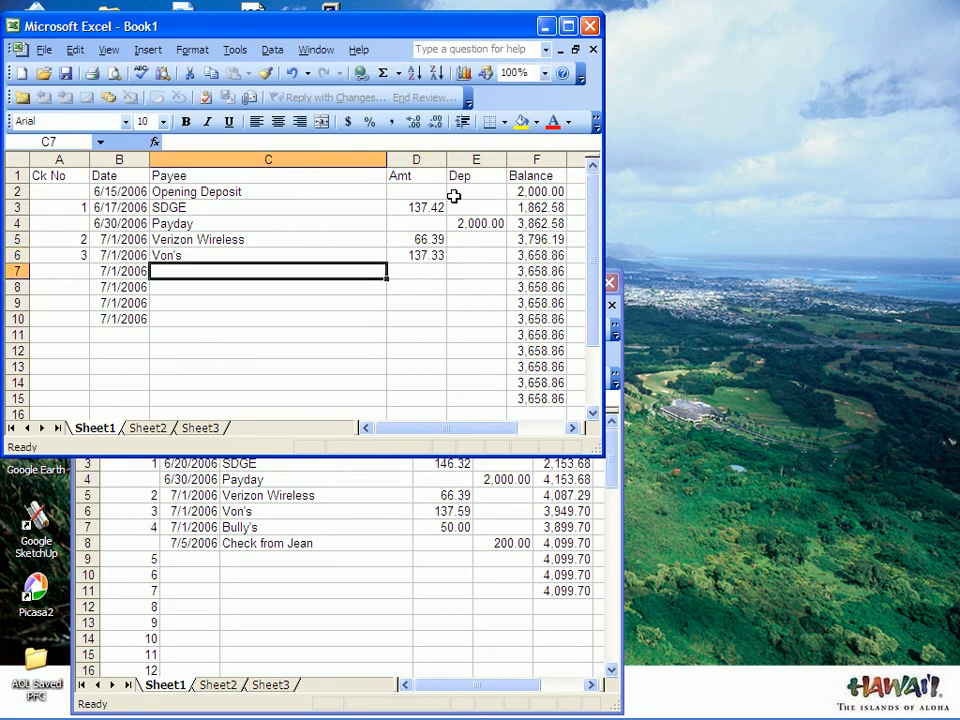
{"action": "type", "text": "Bull"}
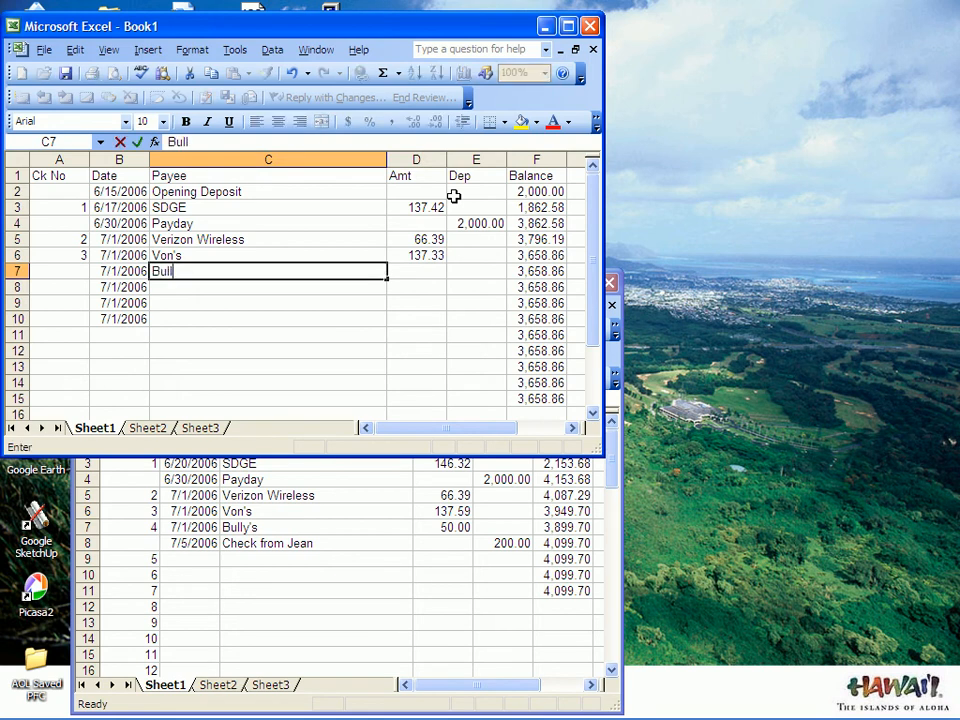
{"action": "type", "text": "y's"}
{"action": "key", "text": "Tab"}
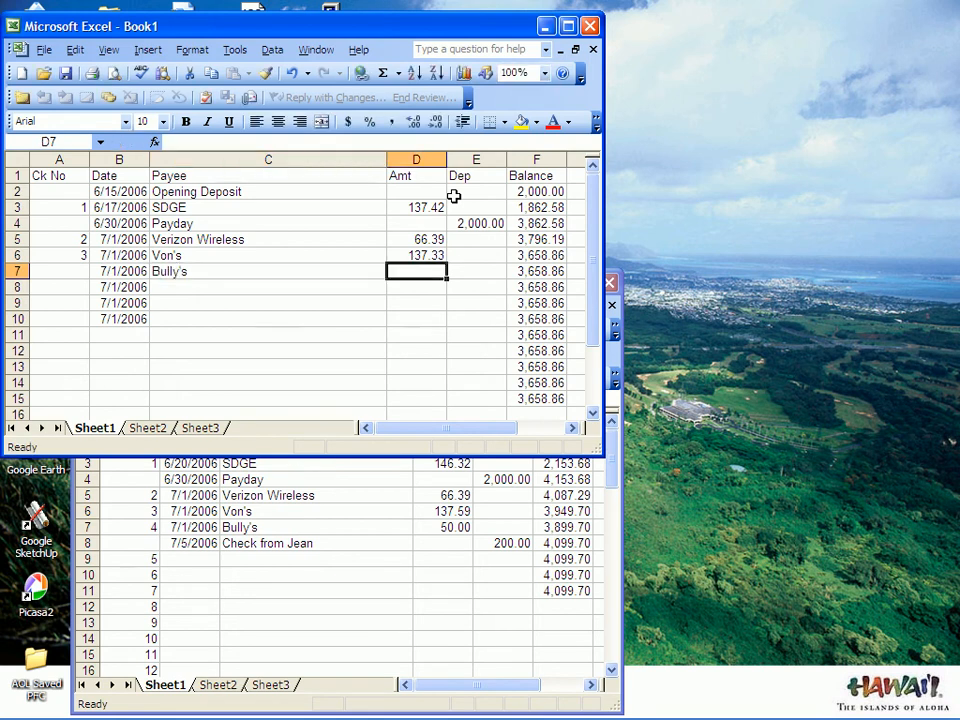
{"action": "type", "text": "50"}
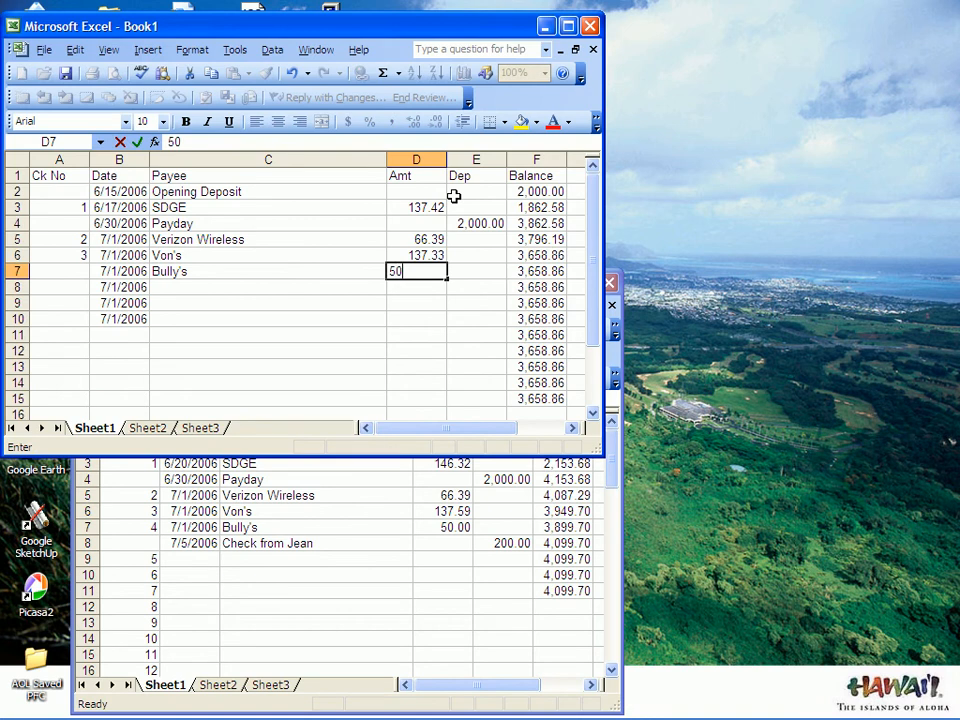
{"action": "key", "text": "Return"}
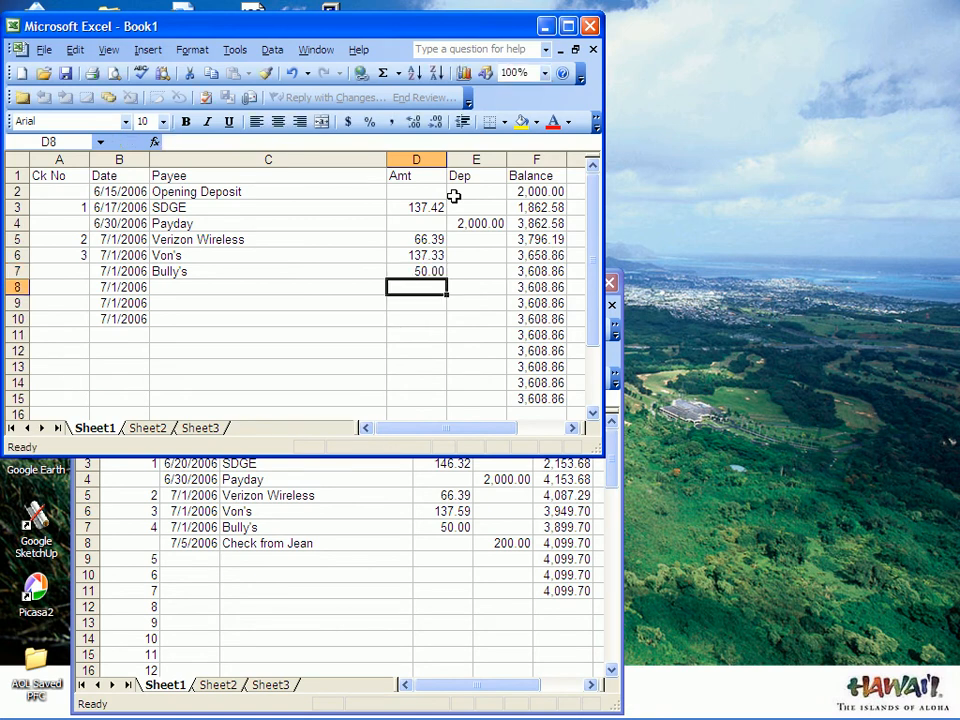
- Change the date in B8 to 7/5/2006 and clear the extra dates from B9 and B10
{"action": "key", "text": "Left"}
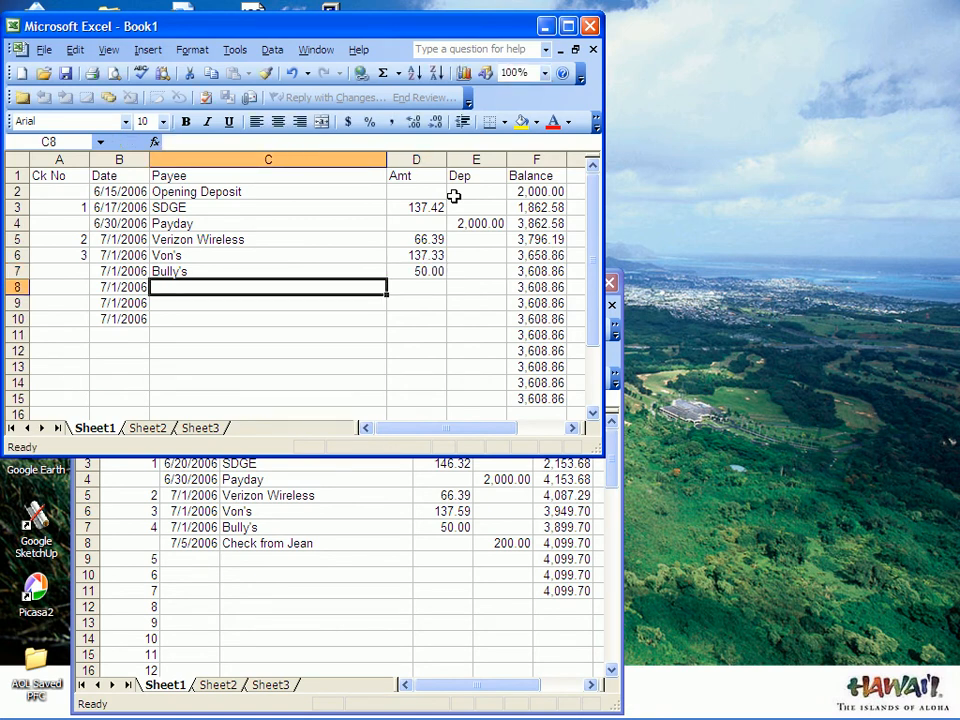
{"action": "key", "text": "Left"}
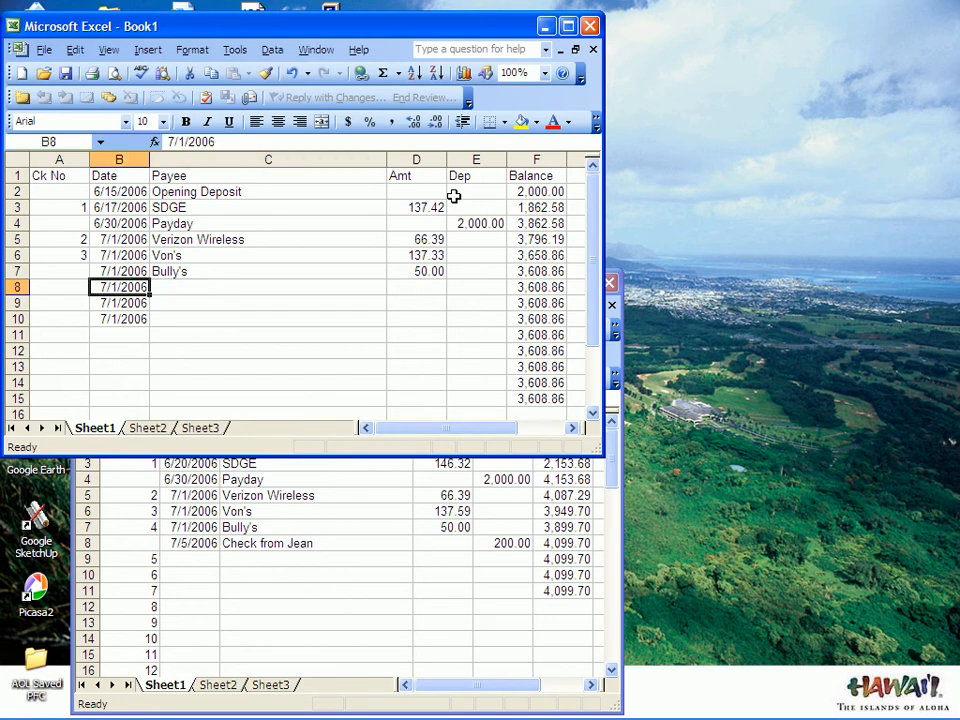
{"action": "type", "text": "7/"}
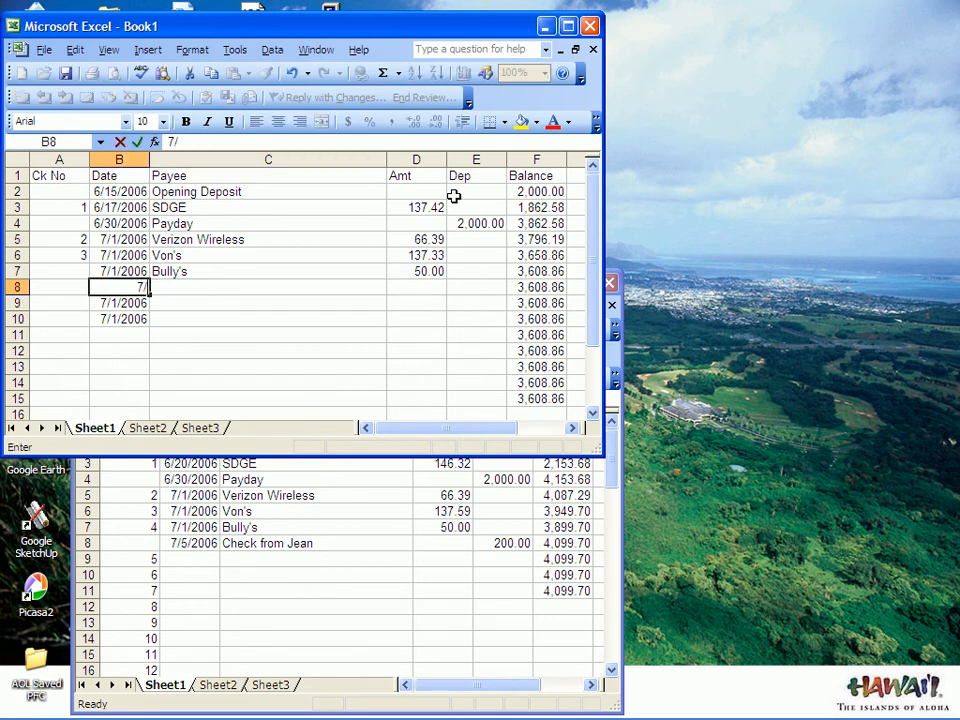
{"action": "type", "text": "5/2006"}
{"action": "key", "text": "Return"}
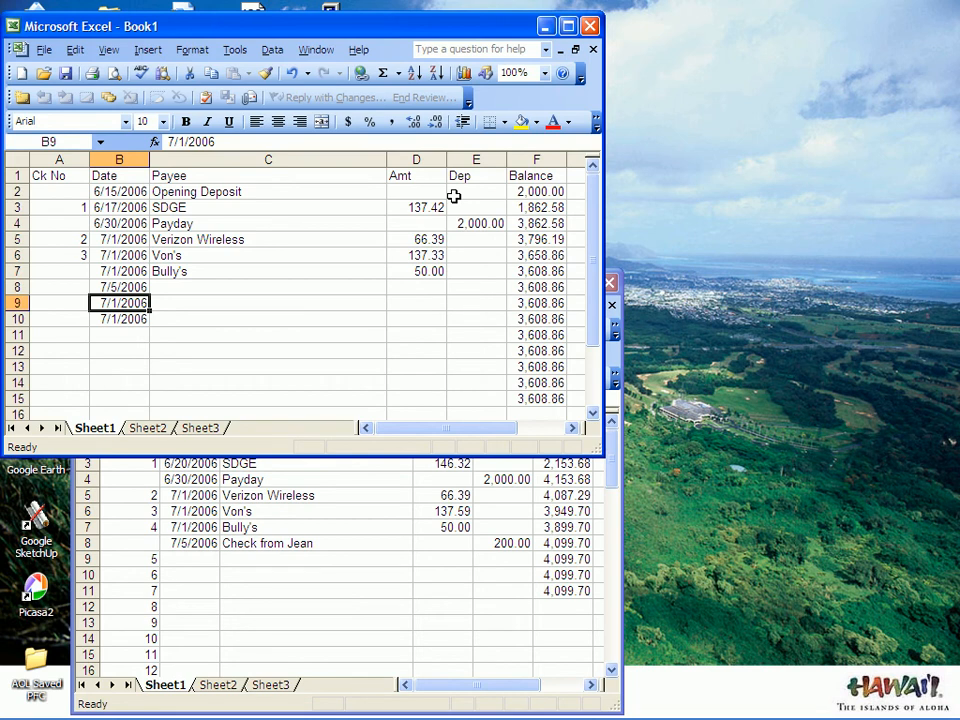
{"action": "key", "text": "shift+Down"}
{"action": "key", "text": "Delete"}
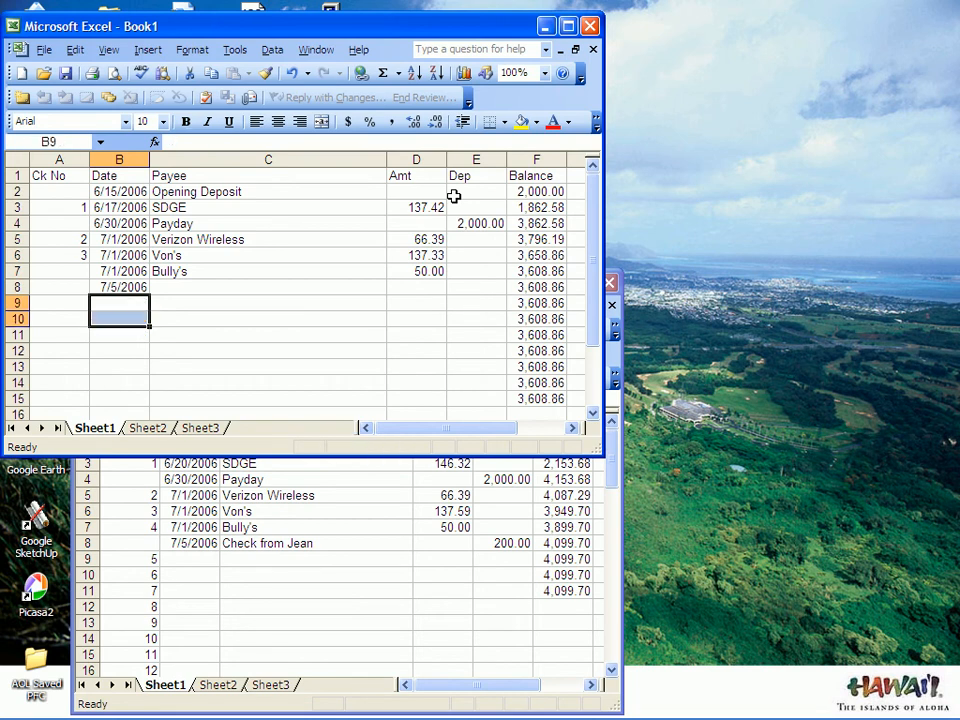
- Describe the row 8 entry in C8 as a check from the named person and enter a 200 deposit in E8
{"action": "key", "text": "Up"}
{"action": "key", "text": "Right"}
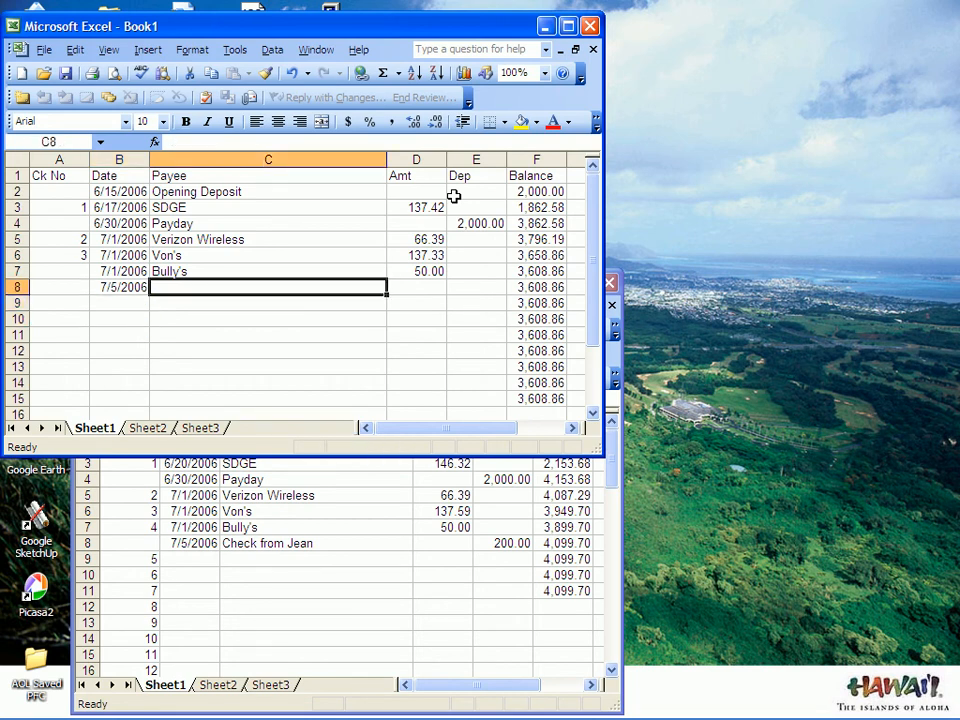
{"action": "type", "text": "Check "}
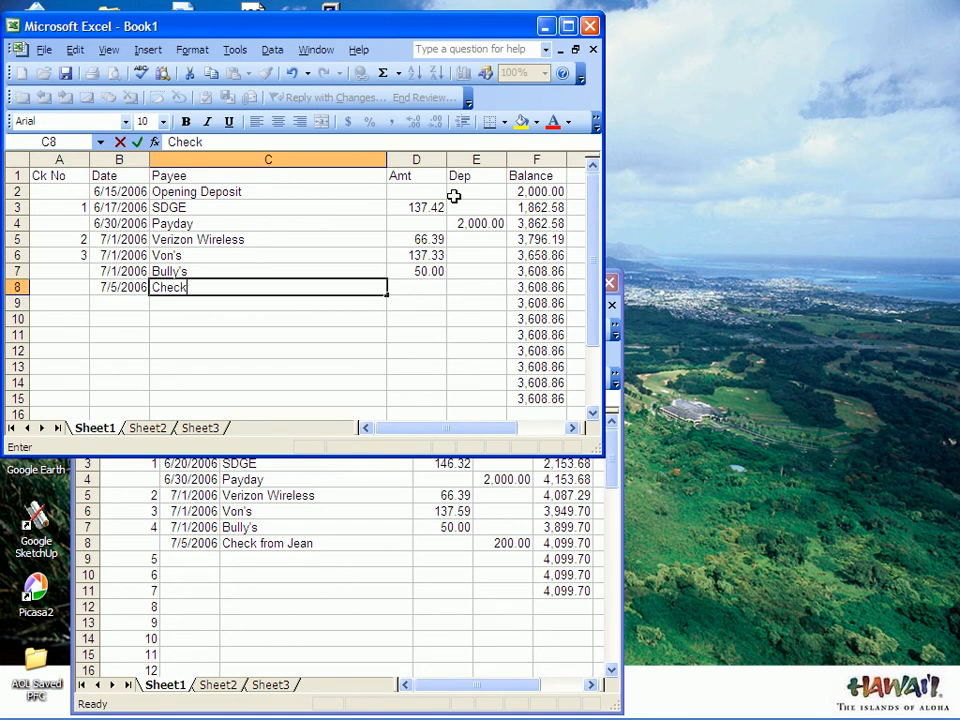
{"action": "type", "text": "from Jean"}
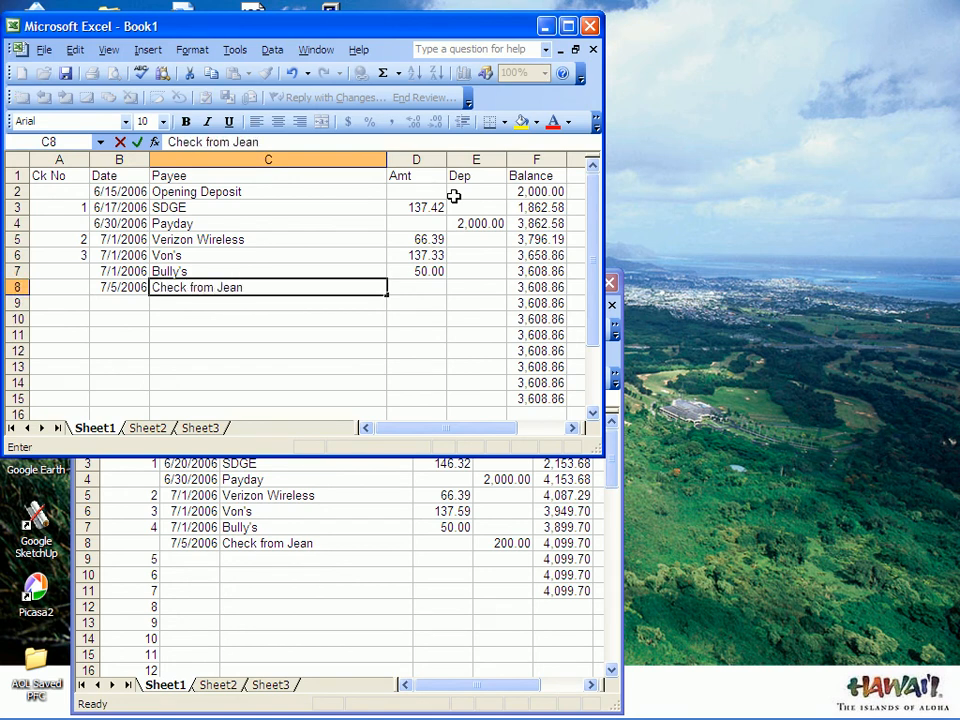
{"action": "key", "text": "Tab"}
{"action": "key", "text": "Tab"}
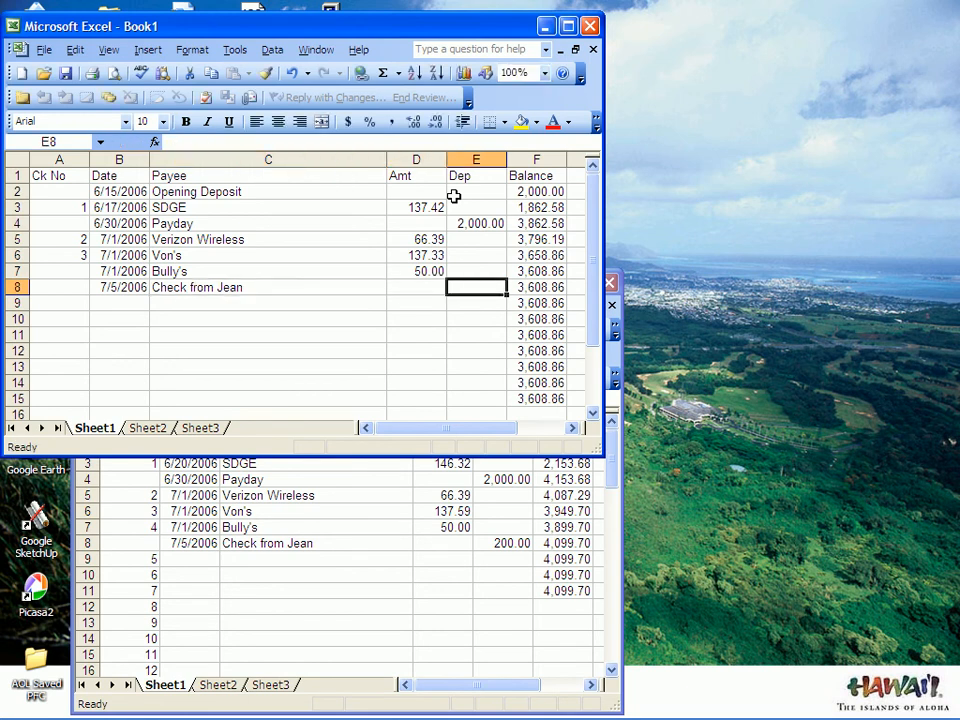
{"action": "type", "text": "200"}
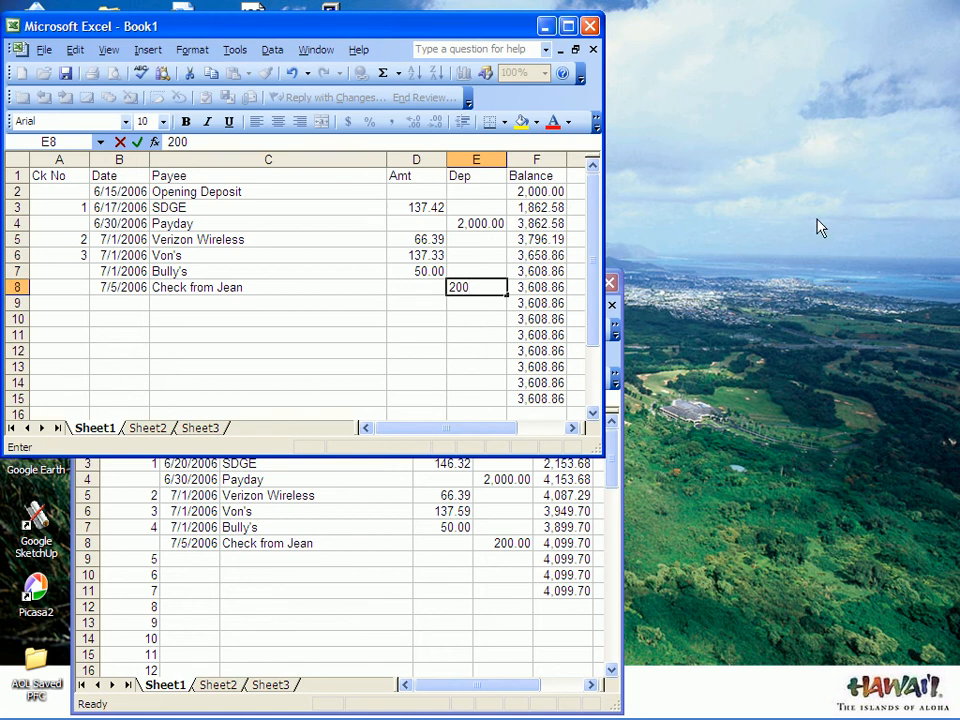
{"action": "key", "text": "Return"}
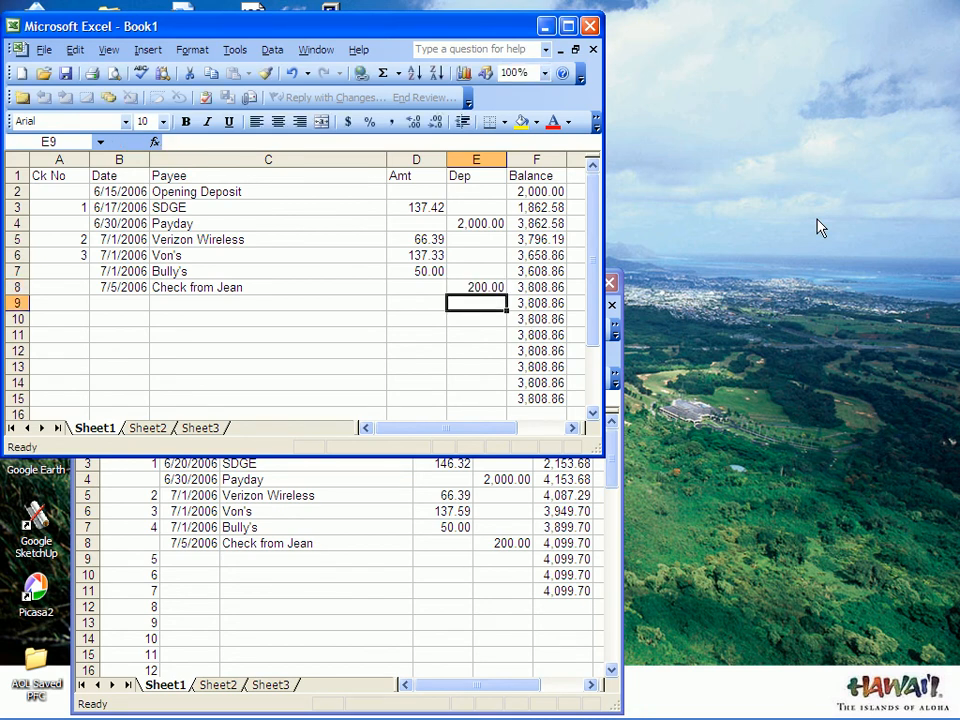
- Fill A6 through A16 with a linear column series of check numbers starting at 3, using a step value of 1
{"action": "key", "text": "Left"}
{"action": "key", "text": "Left"}
{"action": "key", "text": "Left"}
{"action": "key", "text": "Left"}
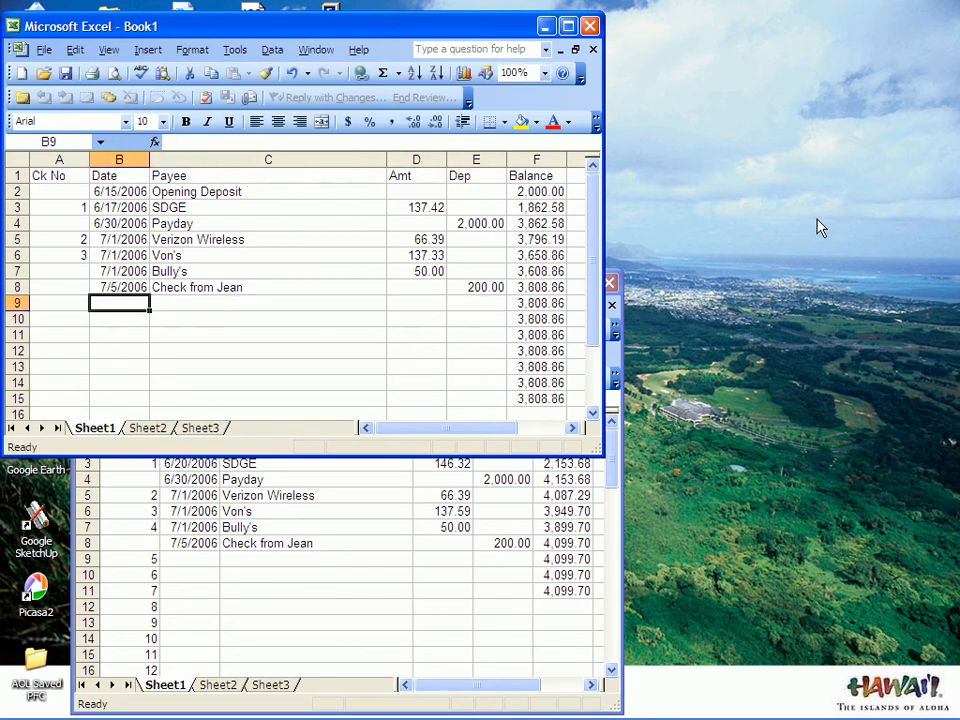
{"action": "key", "text": "Up"}
{"action": "key", "text": "Up"}
{"action": "key", "text": "Up"}
{"action": "scroll", "coordinate": [510, 433], "scroll_direction": "down", "scroll_amount": 1}
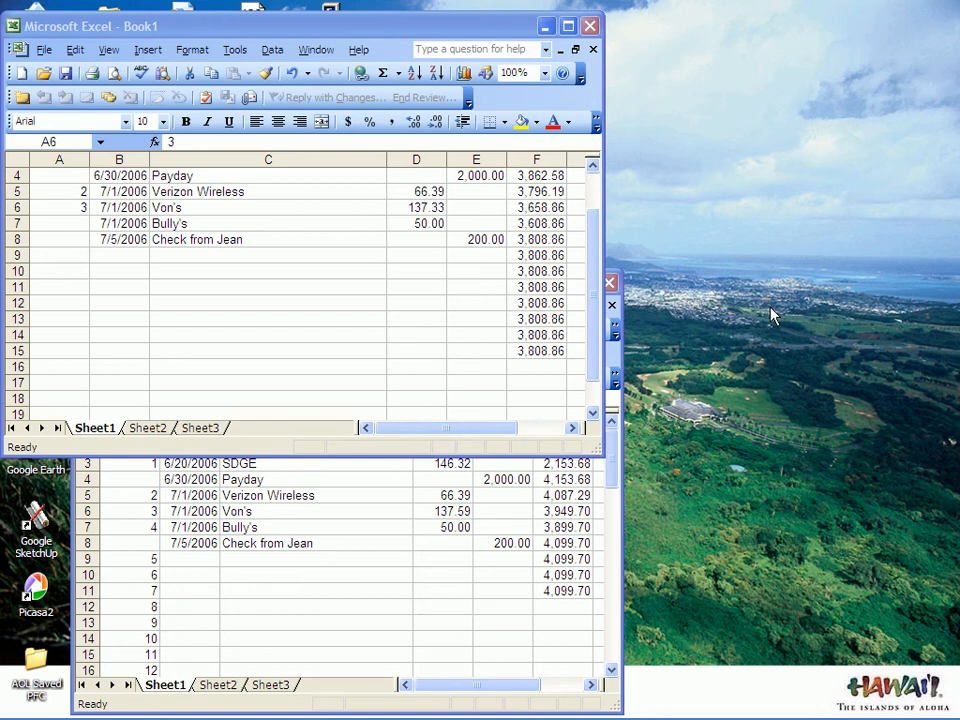
{"action": "left_click", "coordinate": [70, 210]}
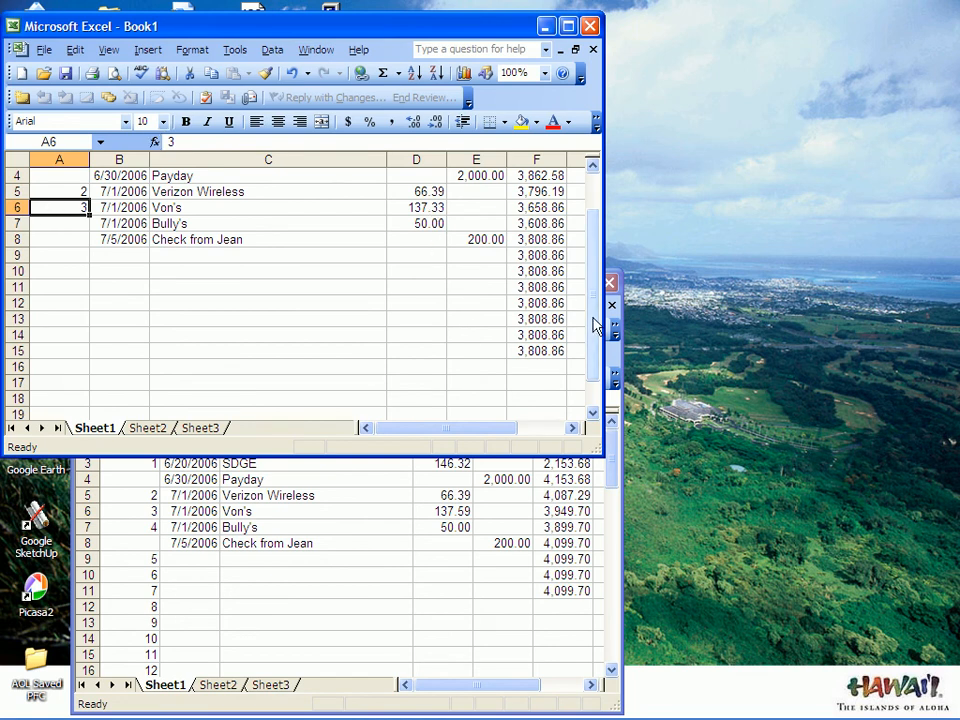
{"action": "left_click_drag", "start_coordinate": [594, 321], "coordinate": [591, 279]}
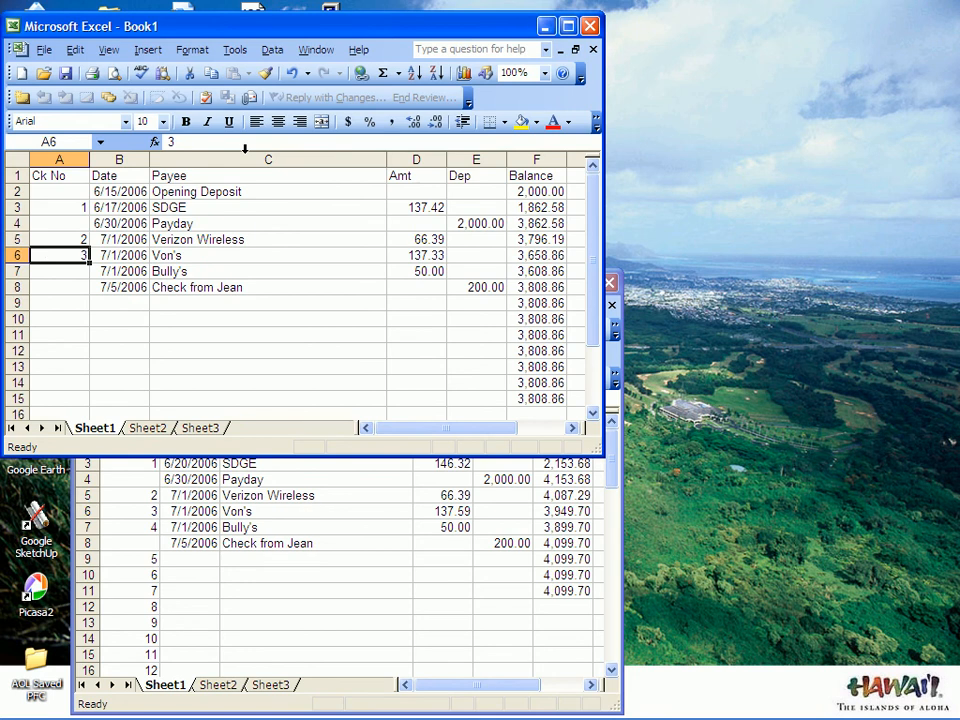
{"action": "key", "text": "shift+Down"}
{"action": "key", "text": "shift+Down"}
{"action": "key", "text": "shift+Down"}
{"action": "key", "text": "shift+Down"}
{"action": "key", "text": "shift+Down"}
{"action": "key", "text": "shift+Down"}
{"action": "key", "text": "shift+Down"}
{"action": "key", "text": "shift+Down"}
{"action": "key", "text": "shift+Down"}
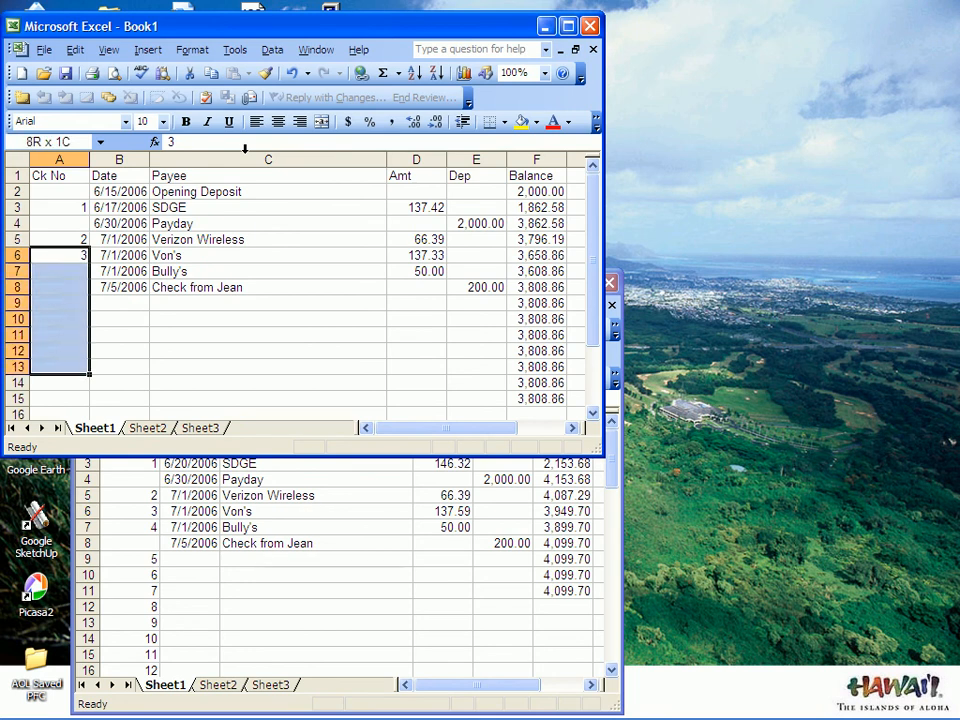
{"action": "key", "text": "shift+Down"}
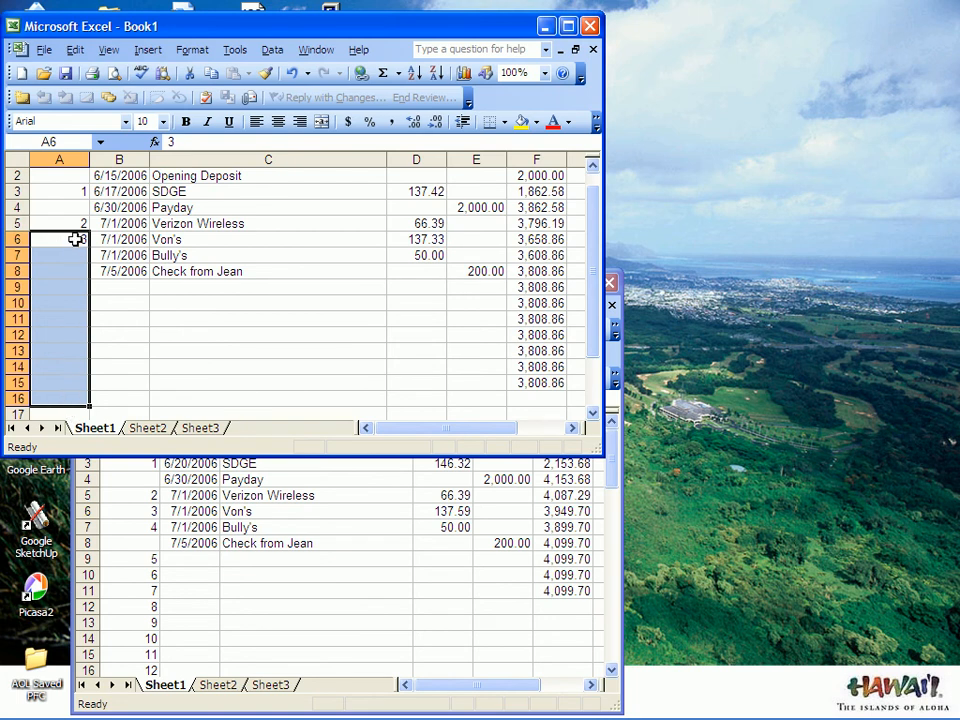
{"action": "left_click", "coordinate": [75, 50]}
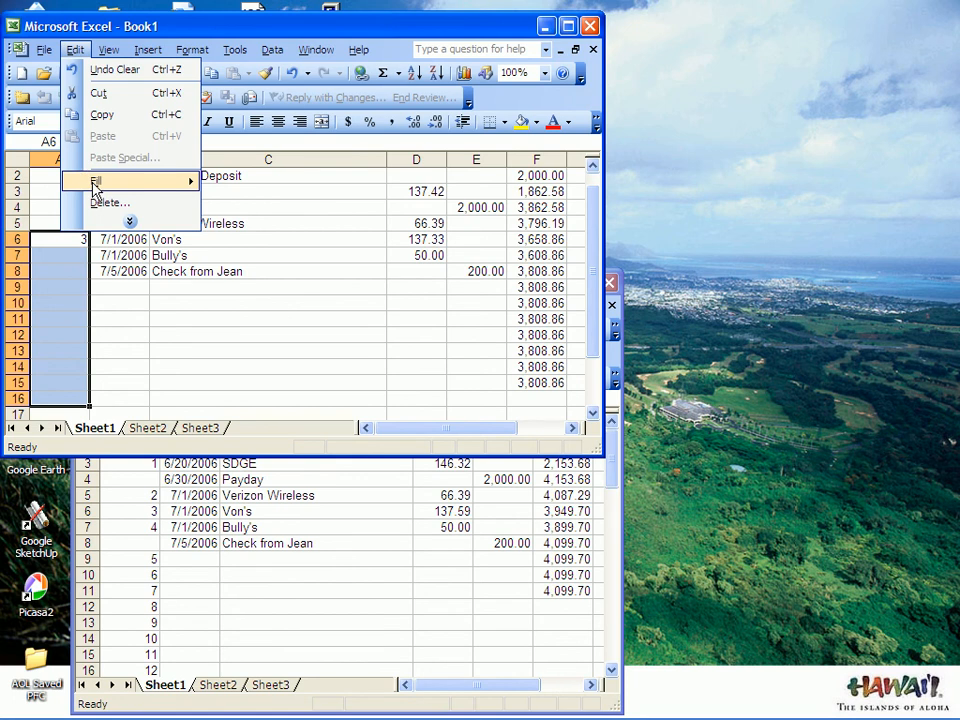
{"action": "mouse_move", "coordinate": [94, 186]}
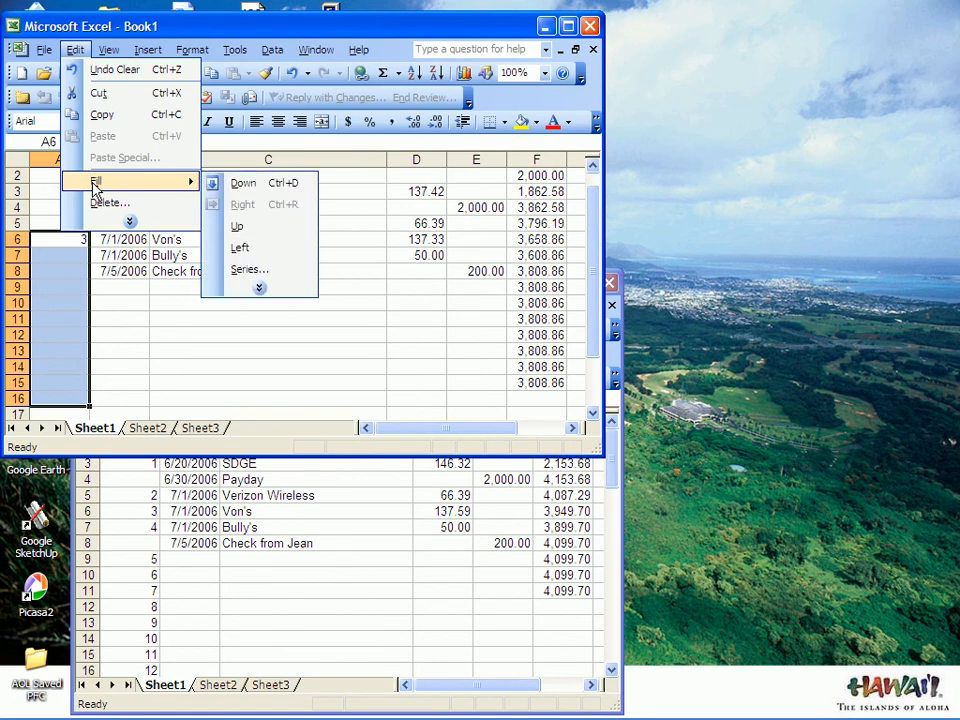
{"action": "left_click", "coordinate": [247, 270]}
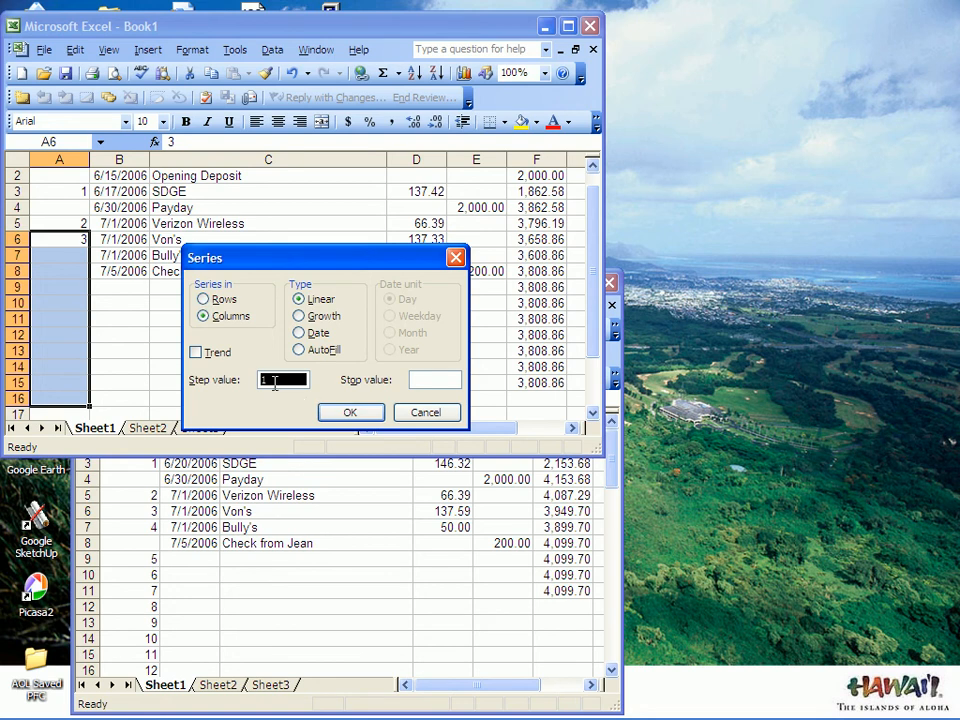
{"action": "left_click", "coordinate": [350, 414]}
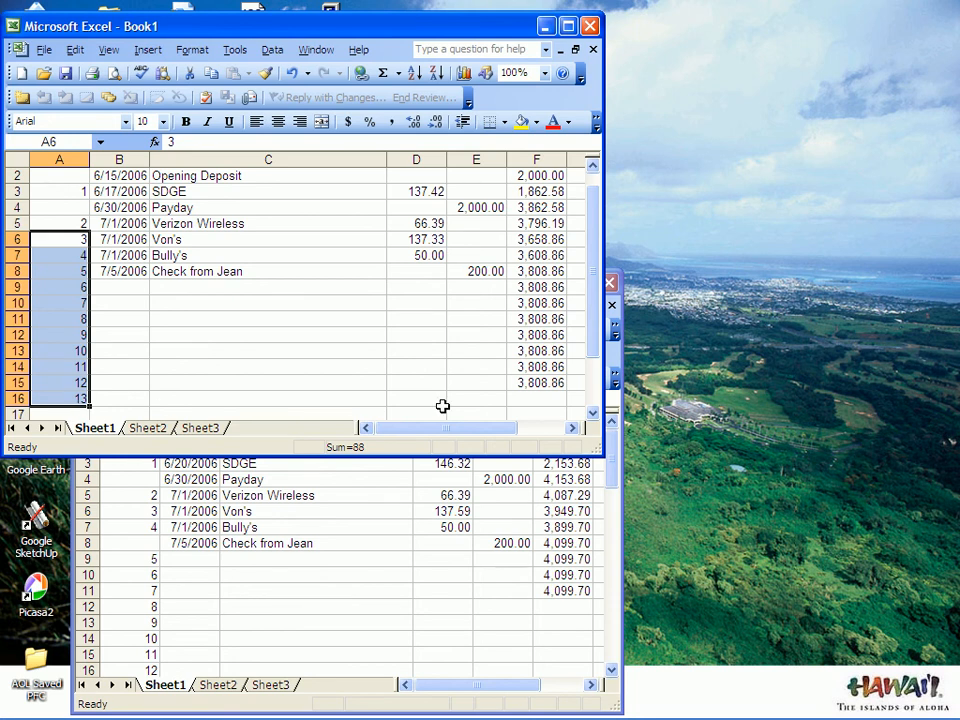
- Examine the running balance formulas in column F from row 8 down to row 14
{"action": "left_click", "coordinate": [537, 271]}
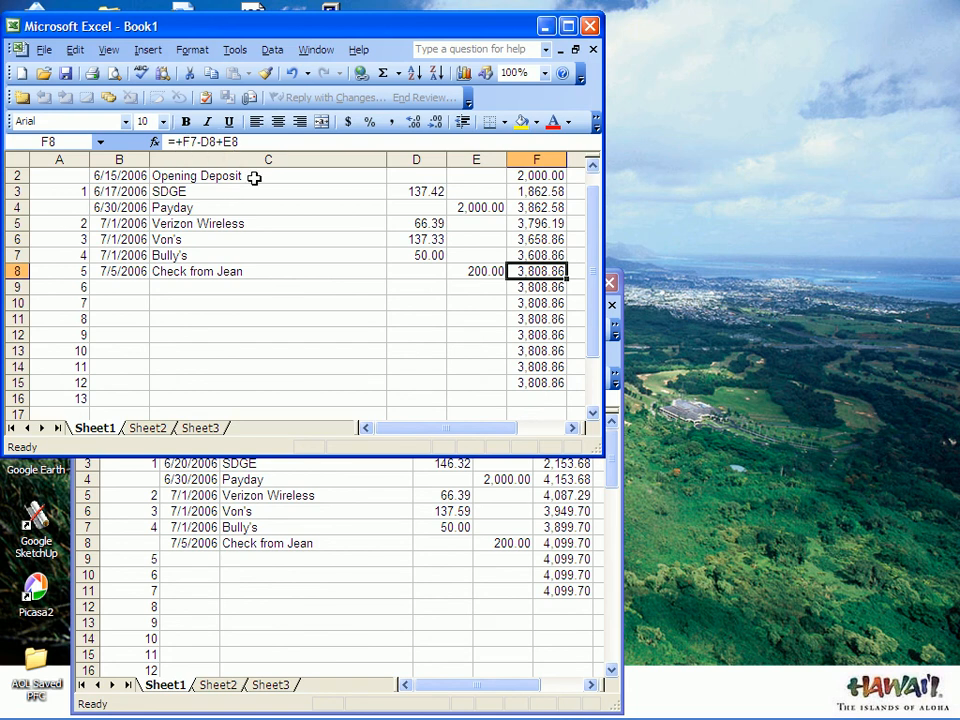
{"action": "left_click", "coordinate": [537, 289]}
{"action": "left_click", "coordinate": [537, 319]}
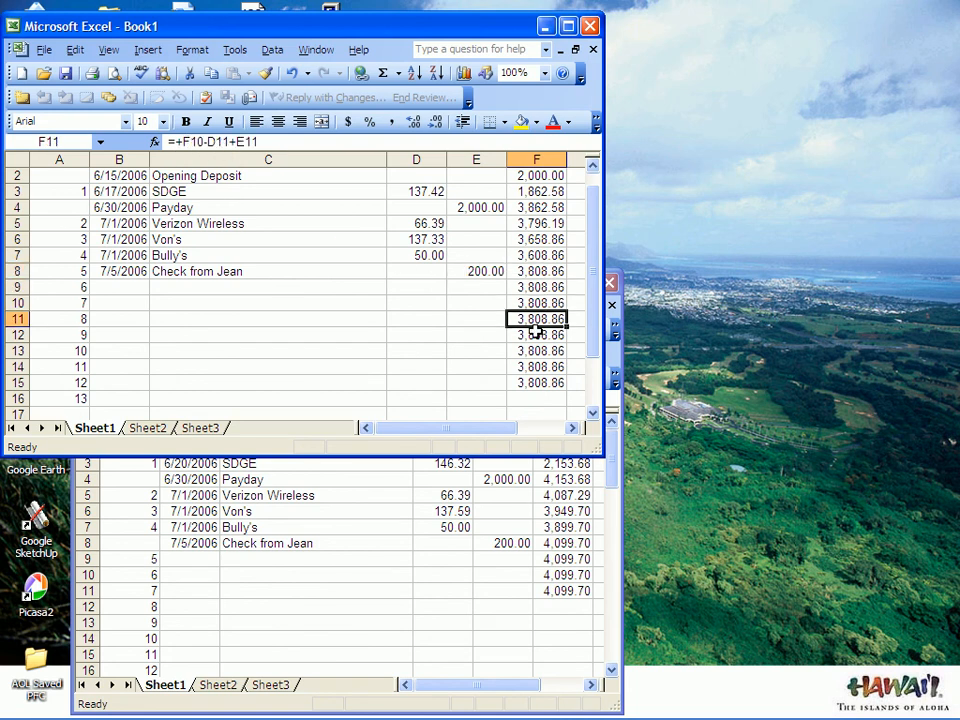
{"action": "left_click", "coordinate": [537, 350]}
{"action": "left_click", "coordinate": [536, 368]}
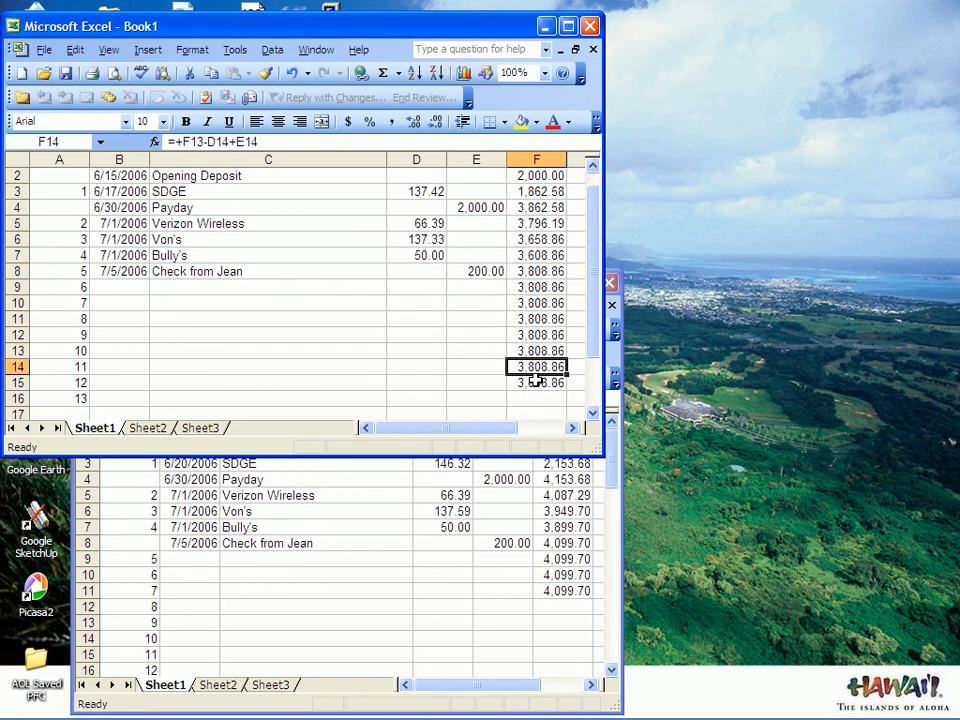
- Check the running balance formula in F15, and switch to My123.exe to look through its list of stock symbols and company names
{"action": "left_click", "coordinate": [536, 384]}
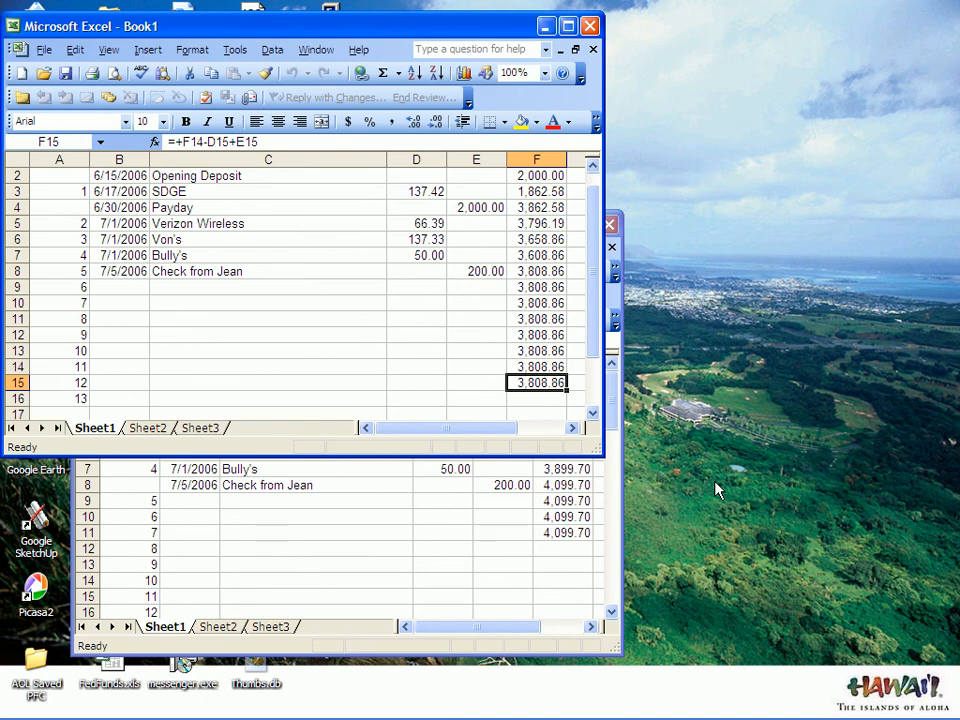
{"action": "mouse_move", "coordinate": [499, 718]}
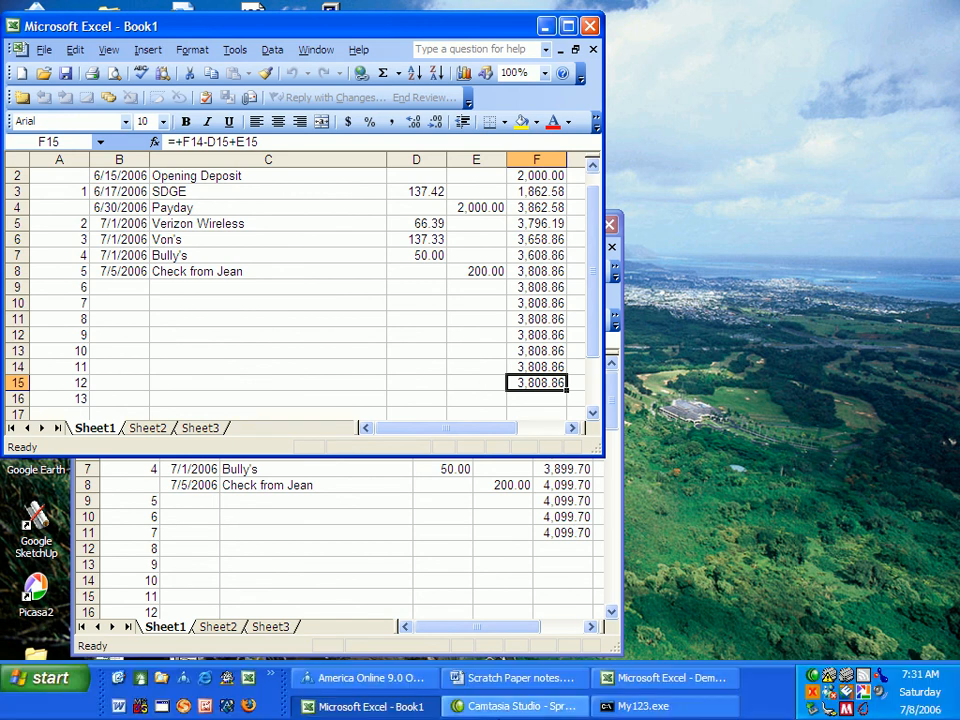
{"action": "left_click", "coordinate": [630, 707]}
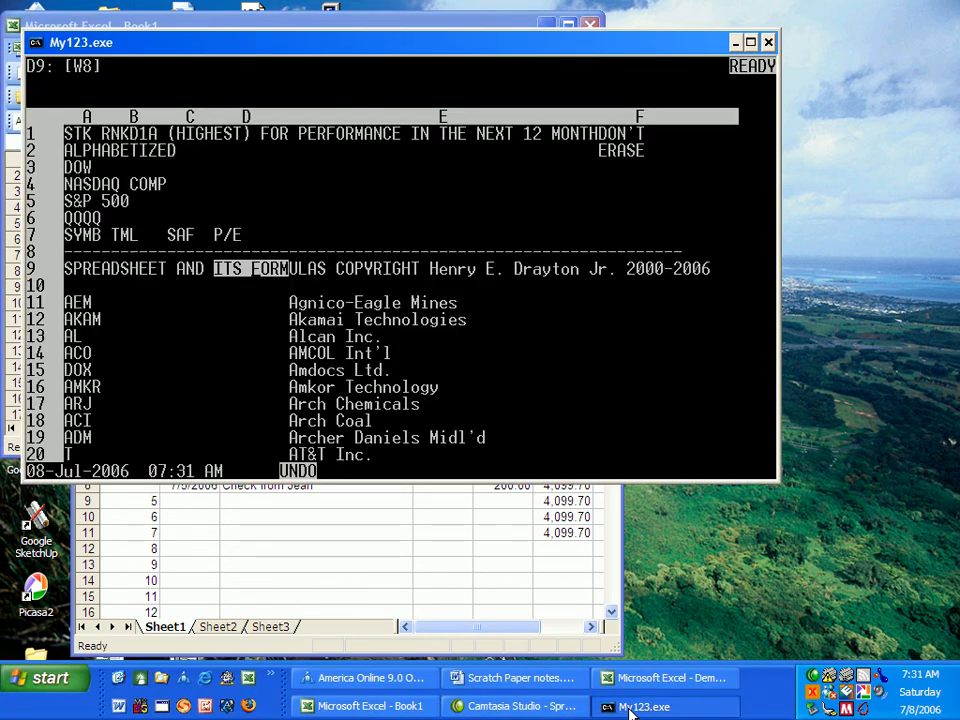
{"action": "key", "text": "Down"}
{"action": "key", "text": "Down"}
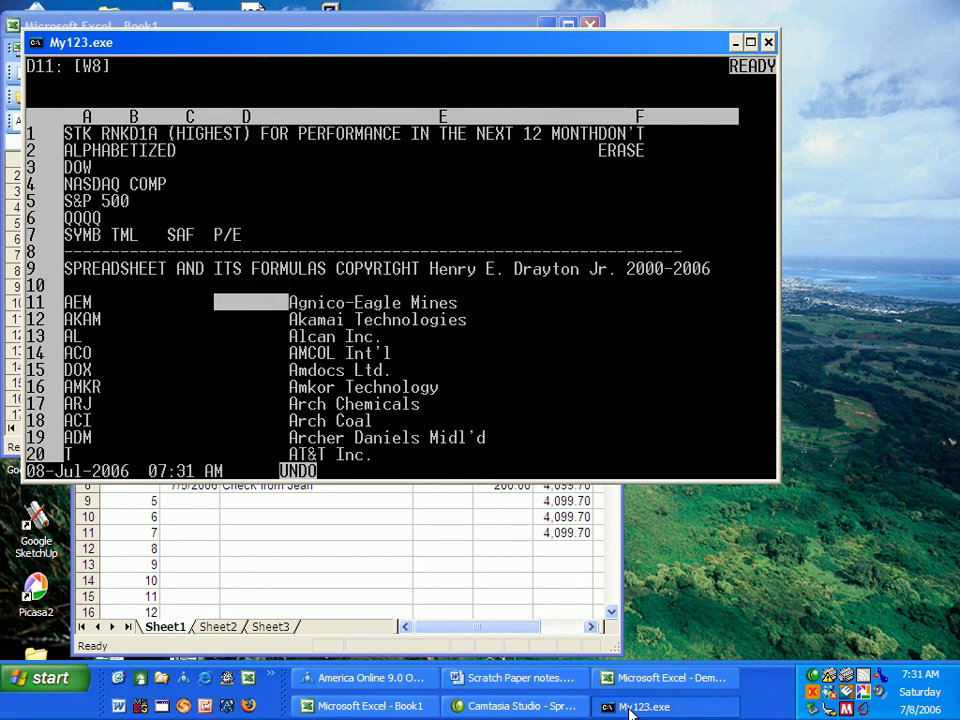
{"action": "key", "text": "Page_Down"}
{"action": "key", "text": "Page_Down"}
{"action": "key", "text": "Page_Down"}
{"action": "key", "text": "Page_Down"}
{"action": "key", "text": "Page_Down"}
{"action": "key", "text": "Page_Down"}
{"action": "key", "text": "Page_Down"}
{"action": "key", "text": "Page_Down"}
{"action": "key", "text": "Page_Down"}
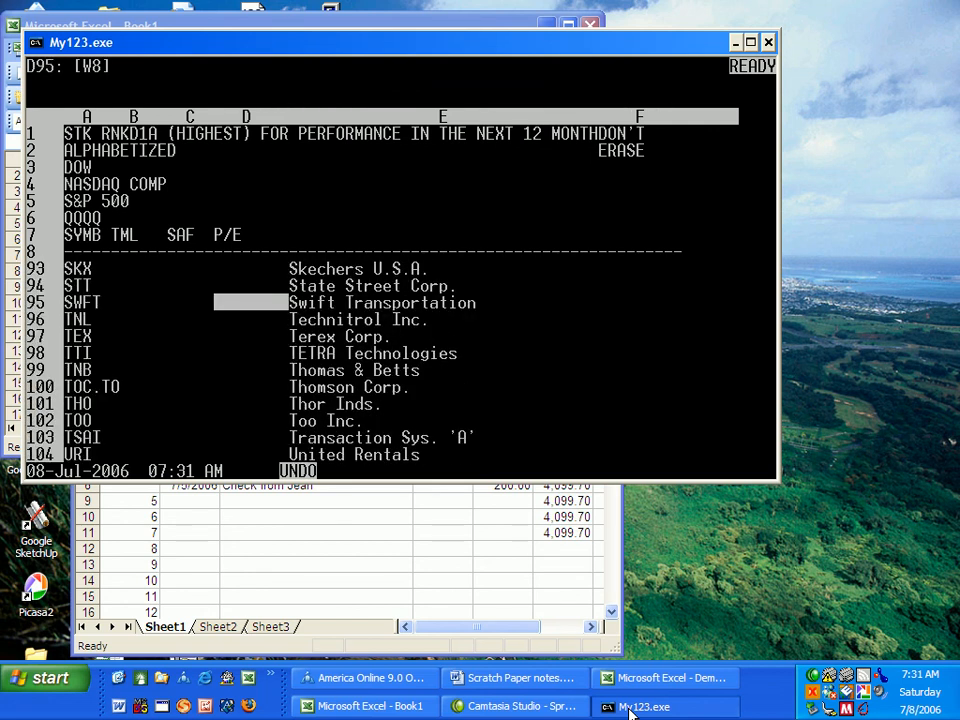
{"action": "key", "text": "Page_Up"}
{"action": "key", "text": "Page_Up"}
{"action": "key", "text": "Page_Up"}
{"action": "key", "text": "Page_Up"}
{"action": "key", "text": "Page_Up"}
{"action": "key", "text": "Page_Up"}
{"action": "key", "text": "Page_Up"}
{"action": "key", "text": "Page_Up"}
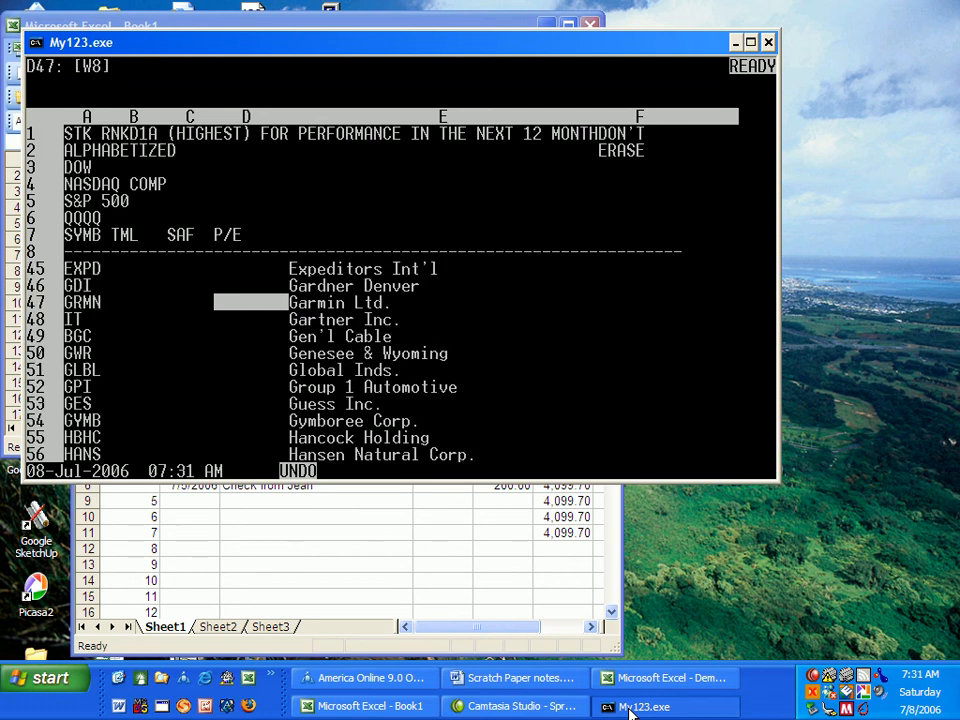
{"action": "key", "text": "Page_Up"}
- Examine the weekly stock prices along row 11, from the 1/3/03 column G through the 6/30/06 column GG
{"action": "key", "text": "Right"}
{"action": "key", "text": "Right"}
{"action": "key", "text": "Right"}
{"action": "key", "text": "Right"}
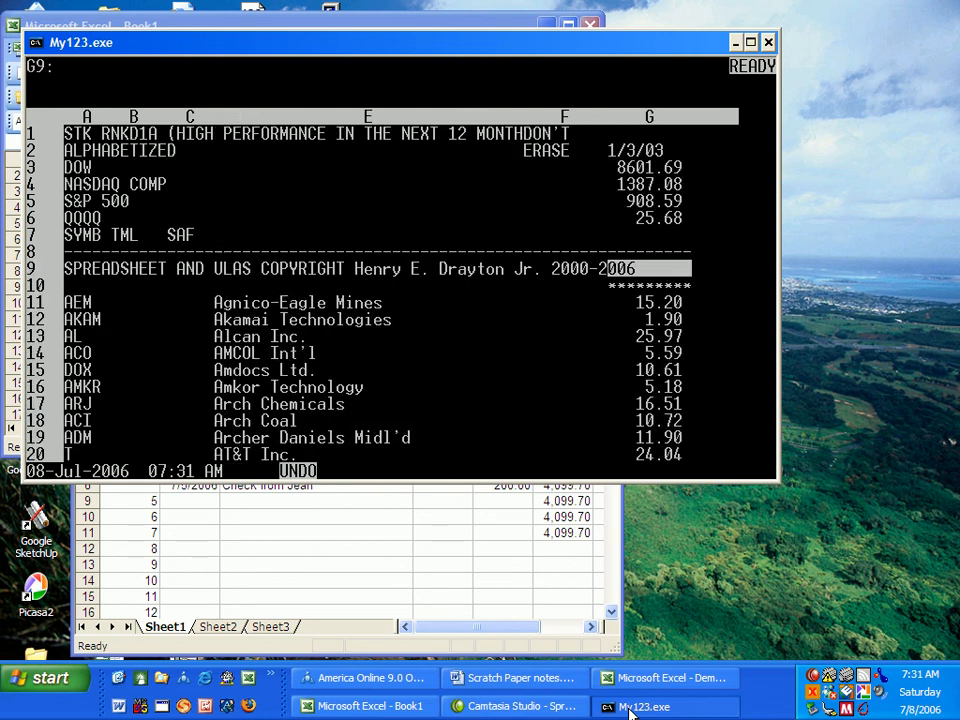
{"action": "key", "text": "Left"}
{"action": "key", "text": "Down"}
{"action": "key", "text": "Down"}
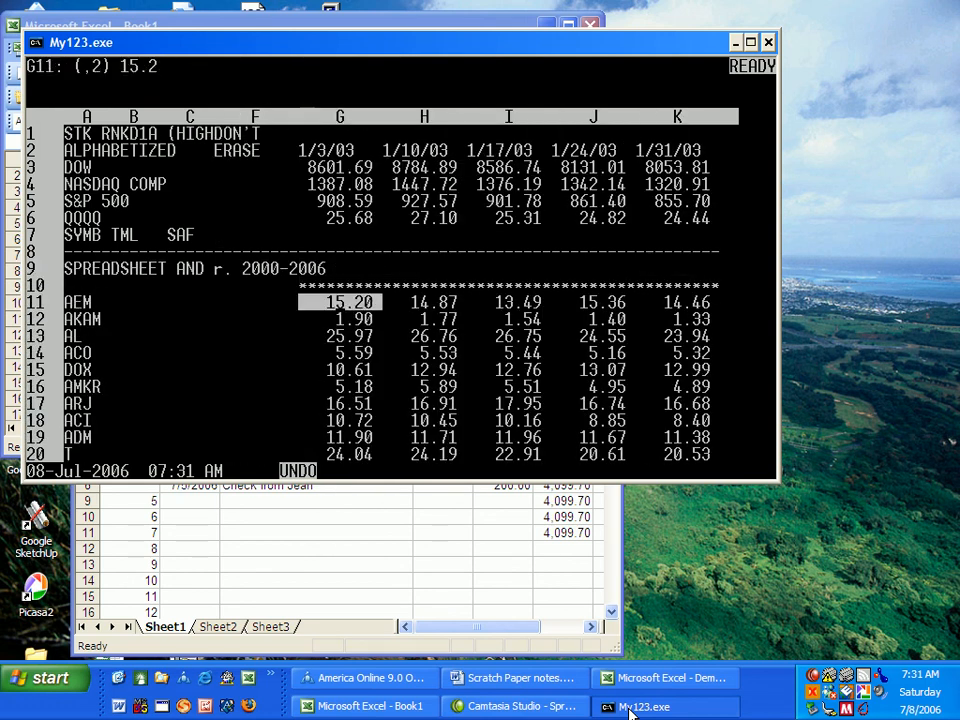
{"action": "key", "text": "Right"}
{"action": "key", "text": "Right"}
{"action": "key", "text": "Right"}
{"action": "key", "text": "Right"}
{"action": "key", "text": "Right"}
{"action": "key", "text": "Right"}
{"action": "key", "text": "Right"}
{"action": "key", "text": "Right"}
{"action": "key", "text": "Right"}
{"action": "key", "text": "Right"}
{"action": "key", "text": "Right"}
{"action": "key", "text": "Right"}
{"action": "key", "text": "Right"}
{"action": "key", "text": "Right"}
{"action": "key", "text": "Right"}
{"action": "key", "text": "Right"}
{"action": "key", "text": "Right"}
{"action": "key", "text": "Right"}
{"action": "key", "text": "Right"}
{"action": "key", "text": "Right"}
{"action": "key", "text": "Right"}
{"action": "key", "text": "Right"}
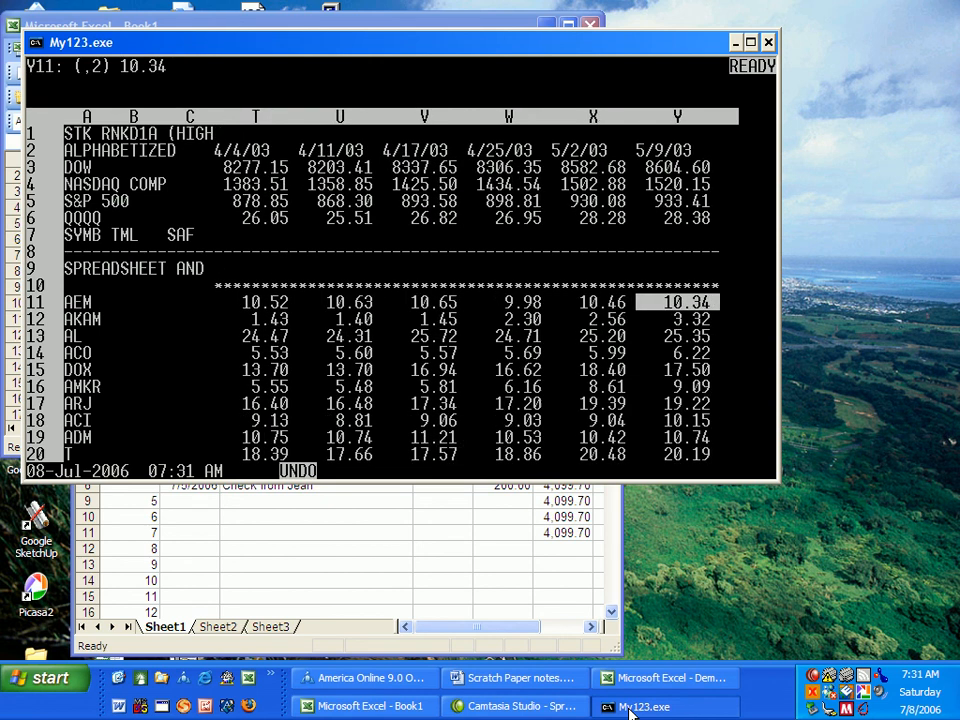
{"action": "key", "text": "End"}
{"action": "key", "text": "Right"}
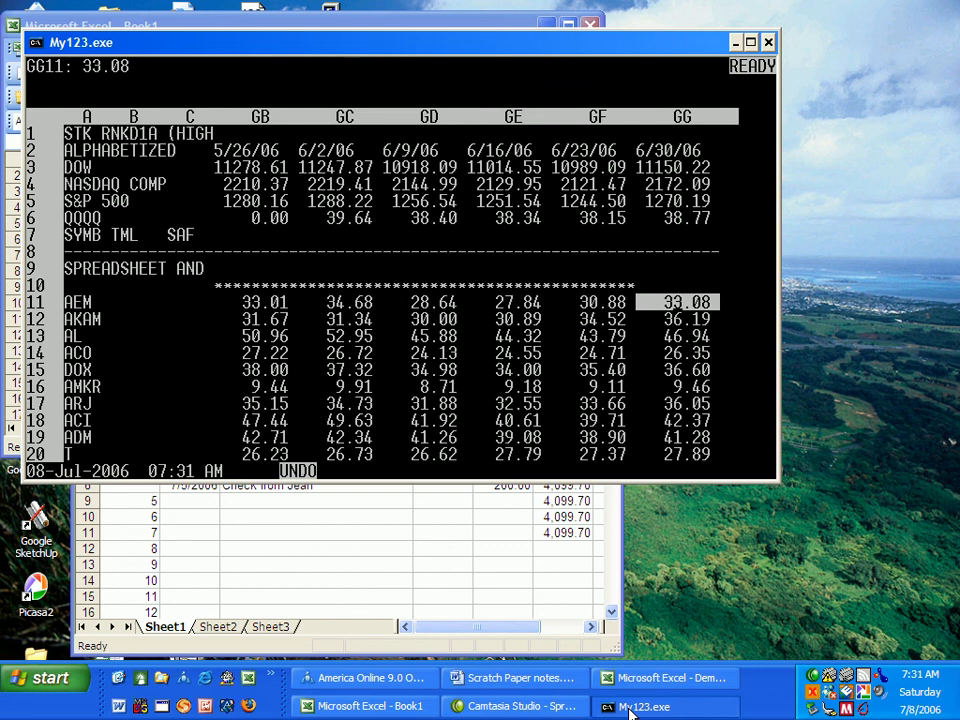
- Examine the percent-change and relative buy-signal columns along row 11, from GG through HN
{"action": "key", "text": "Right"}
{"action": "key", "text": "Right"}
{"action": "key", "text": "Right"}
{"action": "key", "text": "Right"}
{"action": "key", "text": "Right"}
{"action": "key", "text": "Right"}
{"action": "key", "text": "Right"}
{"action": "key", "text": "Right"}
{"action": "key", "text": "Right"}
{"action": "key", "text": "Right"}
{"action": "key", "text": "Right"}
{"action": "key", "text": "Right"}
{"action": "key", "text": "Right"}
{"action": "key", "text": "Right"}
{"action": "key", "text": "Right"}
{"action": "key", "text": "Right"}
{"action": "key", "text": "Right"}
{"action": "key", "text": "Right"}
{"action": "key", "text": "Right"}
{"action": "key", "text": "Right"}
{"action": "key", "text": "Right"}
{"action": "key", "text": "Right"}
{"action": "key", "text": "Right"}
{"action": "key", "text": "Right"}
{"action": "key", "text": "Right"}
{"action": "key", "text": "Right"}
{"action": "key", "text": "Right"}
{"action": "key", "text": "Right"}
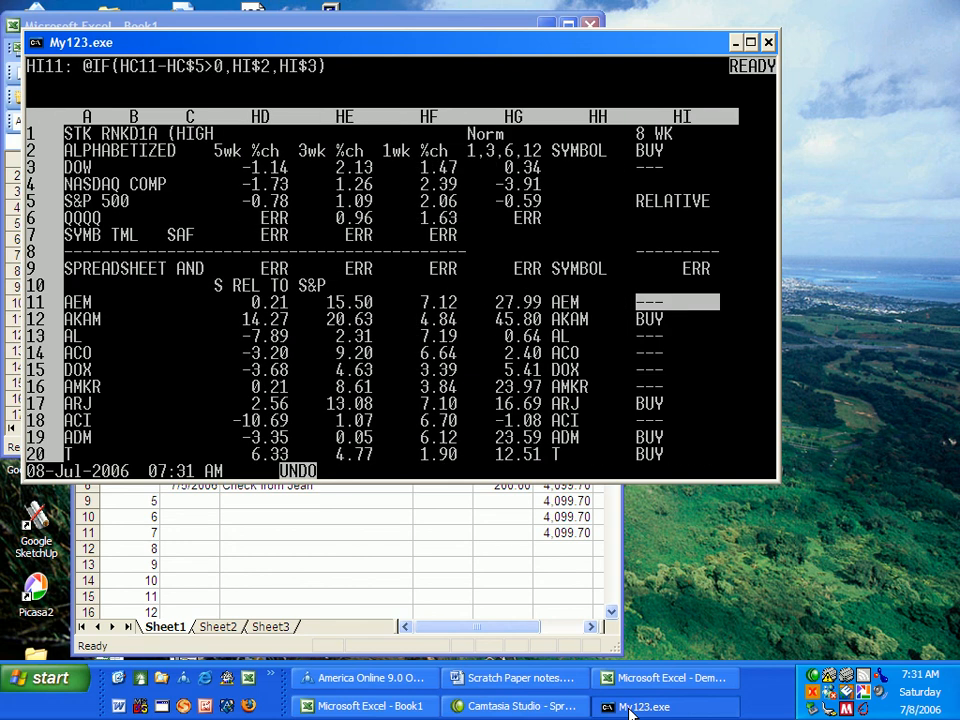
{"action": "key", "text": "Right"}
{"action": "key", "text": "Right"}
{"action": "key", "text": "Right"}
{"action": "key", "text": "Right"}
{"action": "key", "text": "Right"}
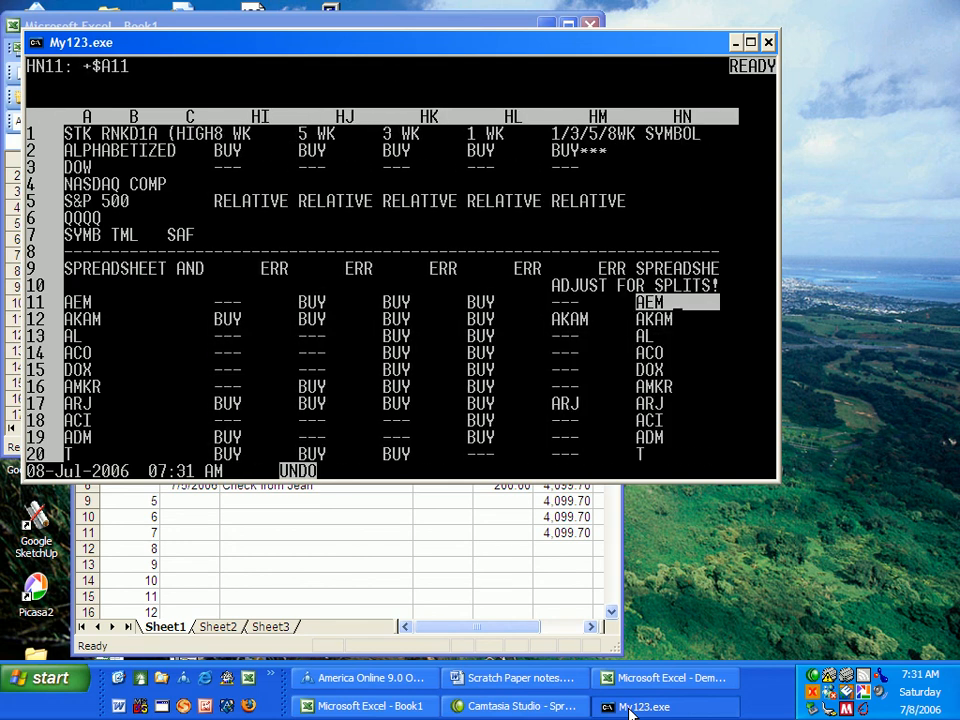
{"action": "key", "text": "Left"}
{"action": "key", "text": "Left"}
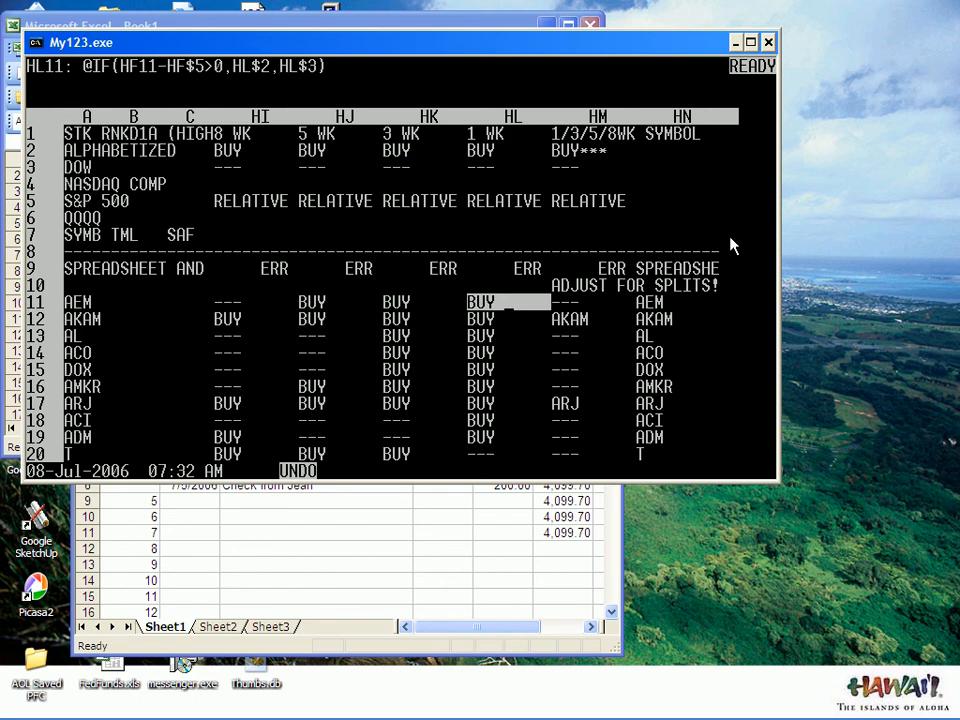
{"action": "key", "text": "Left"}
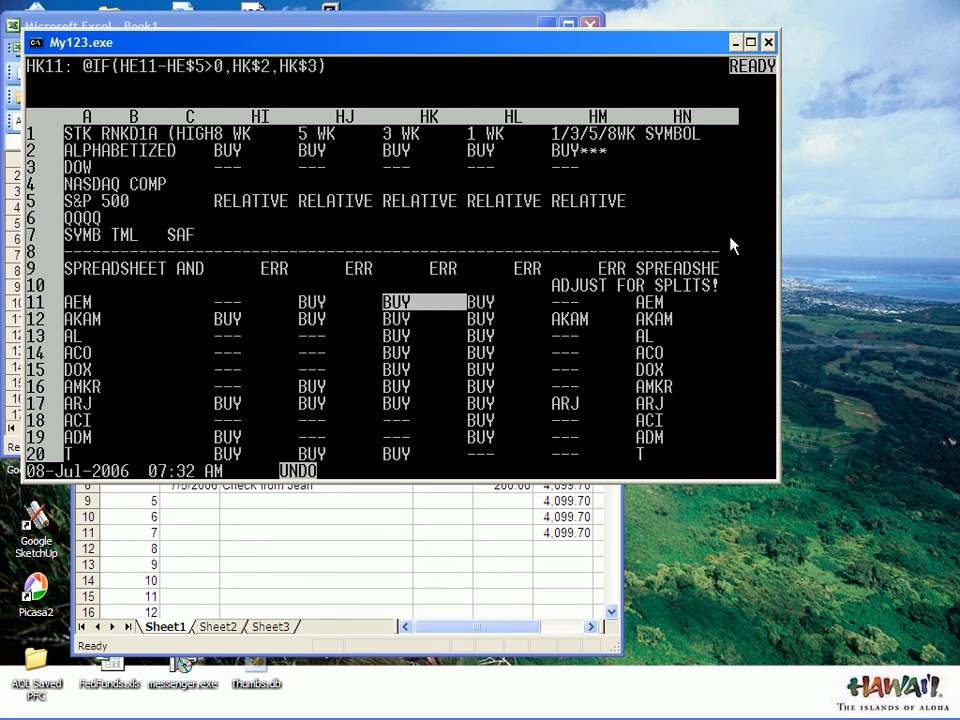
{"action": "key", "text": "Left"}
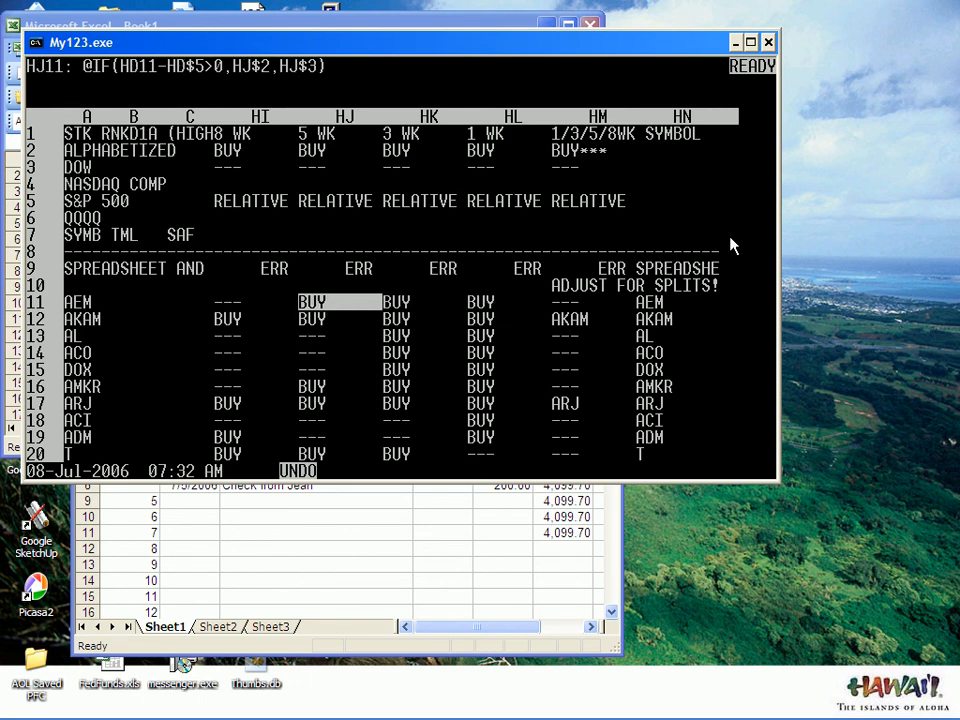
{"action": "key", "text": "Left"}
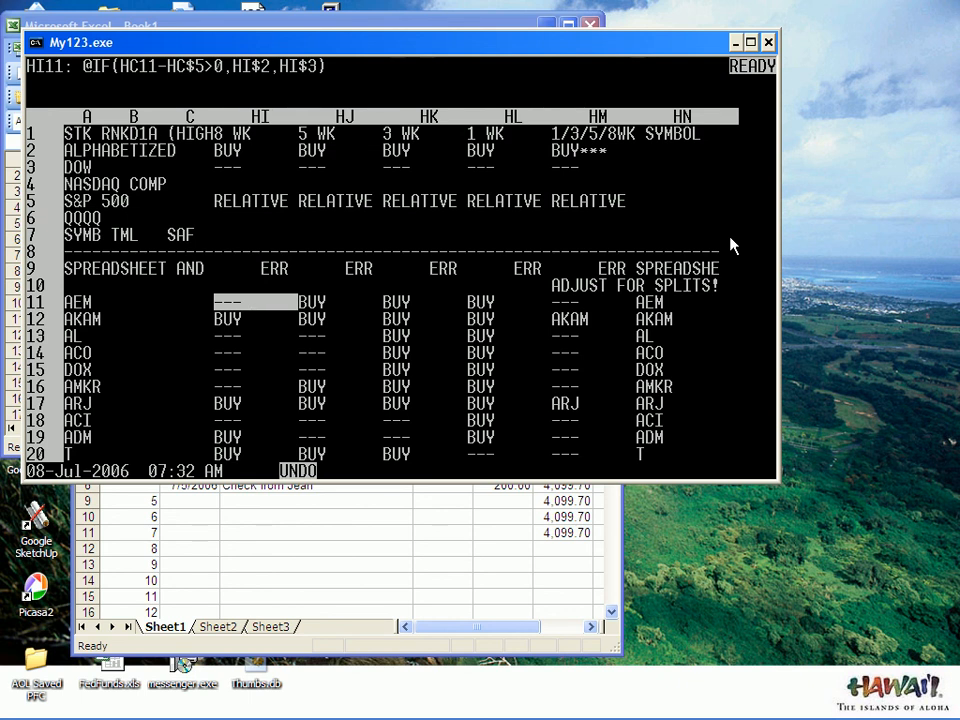
{"action": "key", "text": "Down"}
{"action": "key", "text": "Right"}
{"action": "key", "text": "Right"}
{"action": "key", "text": "Right"}
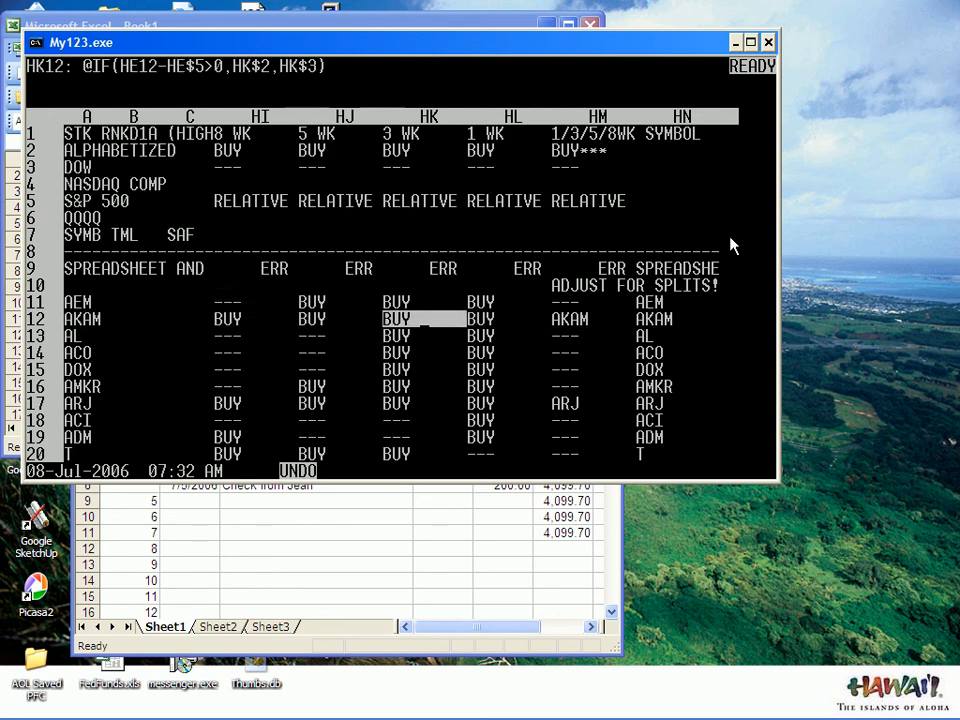
{"action": "key", "text": "Right"}
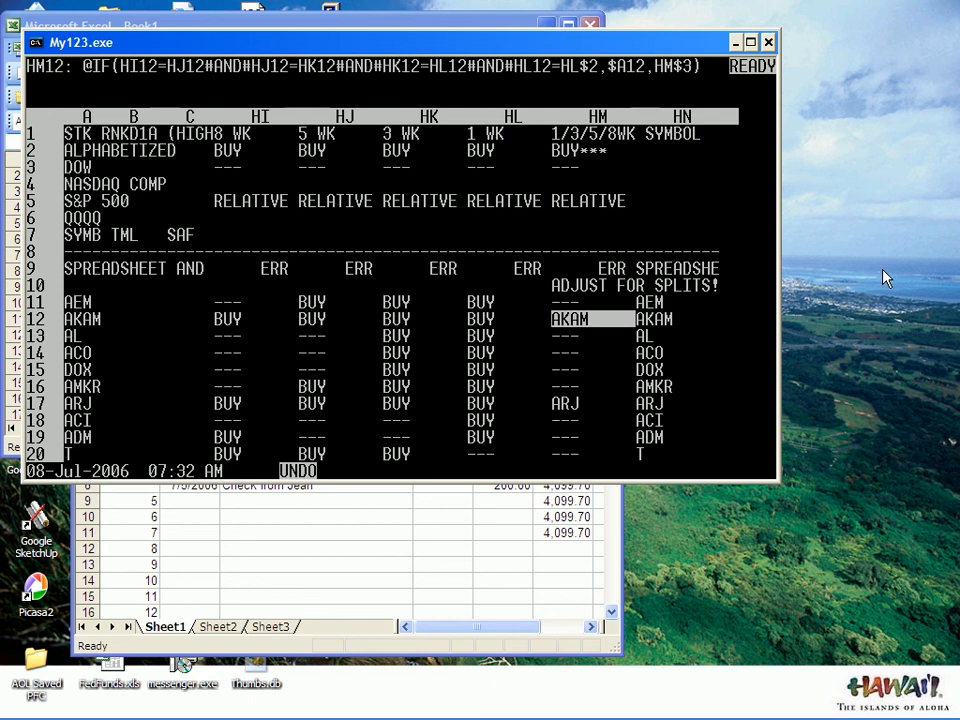
- Look through the combined 1/3/5/8-week buy signals in column HM, return to HM9, and minimize My123.exe to get back to the Book1 register
{"action": "key", "text": "Page_Down"}
{"action": "key", "text": "Page_Down"}
{"action": "key", "text": "Page_Down"}
{"action": "key", "text": "Page_Down"}
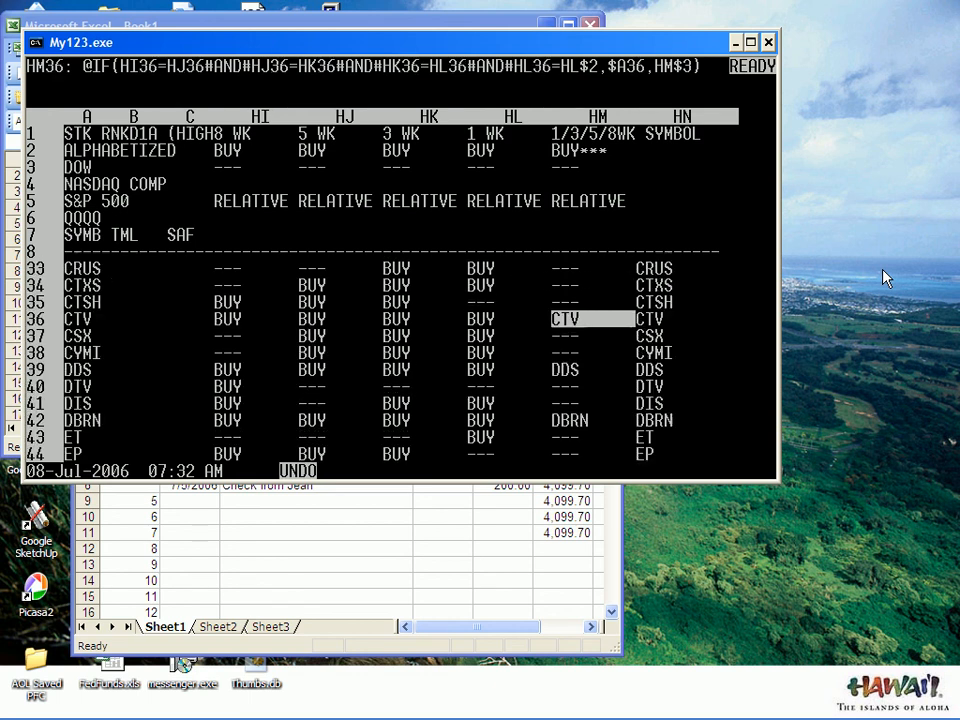
{"action": "key", "text": "Page_Down"}
{"action": "key", "text": "Page_Down"}
{"action": "key", "text": "Page_Down"}
{"action": "key", "text": "Page_Down"}
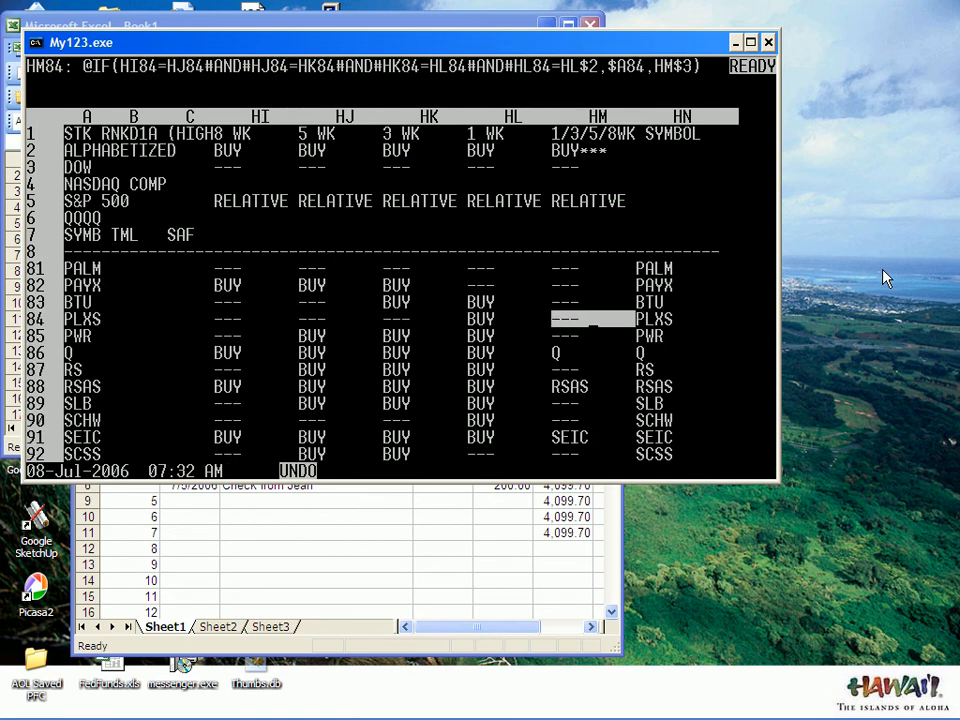
{"action": "key", "text": "Page_Up"}
{"action": "key", "text": "Page_Up"}
{"action": "key", "text": "Page_Up"}
{"action": "key", "text": "Page_Up"}
{"action": "key", "text": "Page_Up"}
{"action": "key", "text": "Page_Up"}
{"action": "key", "text": "Page_Up"}
{"action": "key", "text": "Page_Up"}
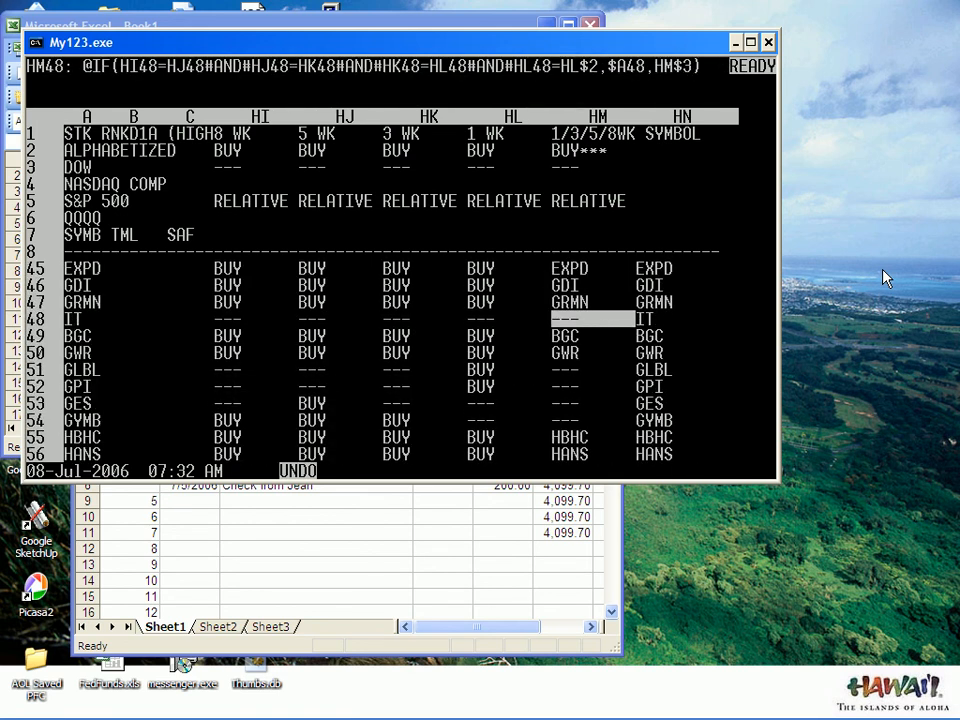
{"action": "key", "text": "Up"}
{"action": "key", "text": "Up"}
{"action": "key", "text": "Up"}
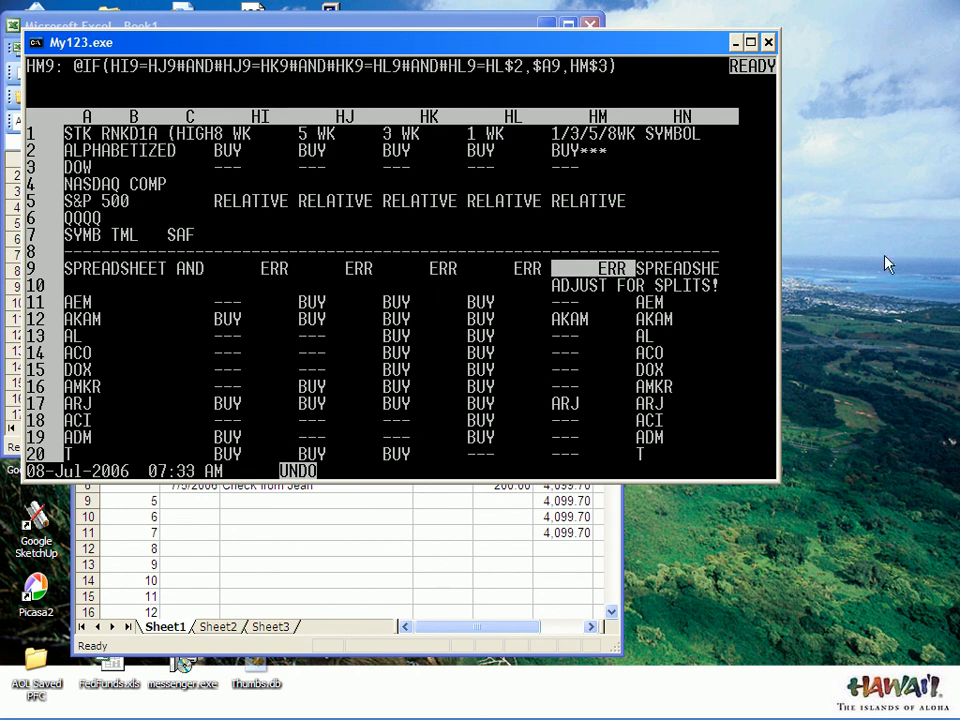
{"action": "left_click", "coordinate": [735, 43]}
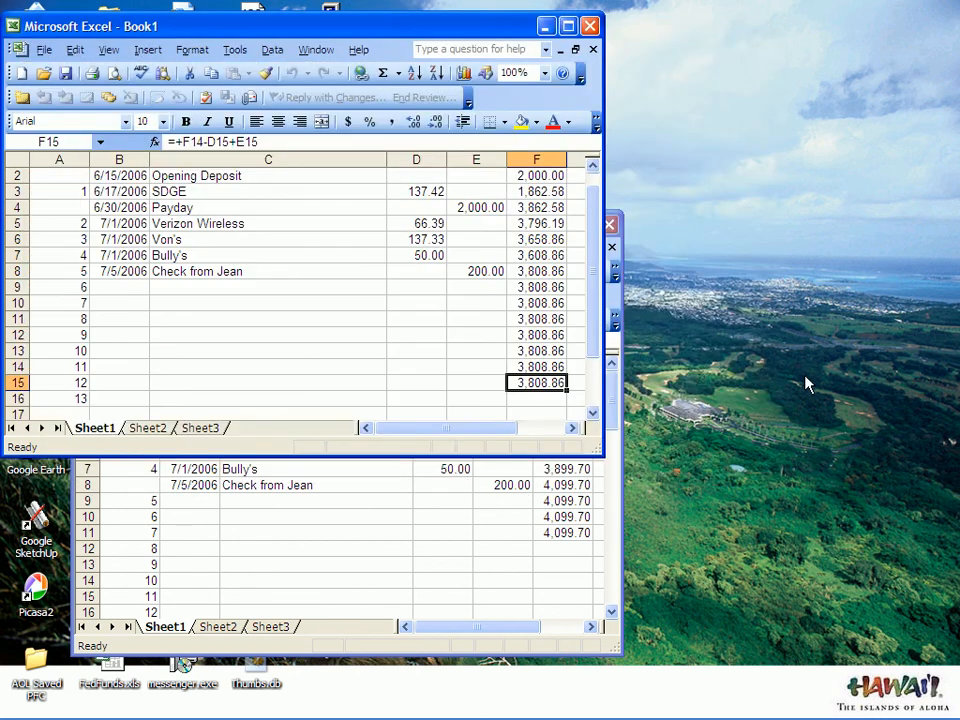